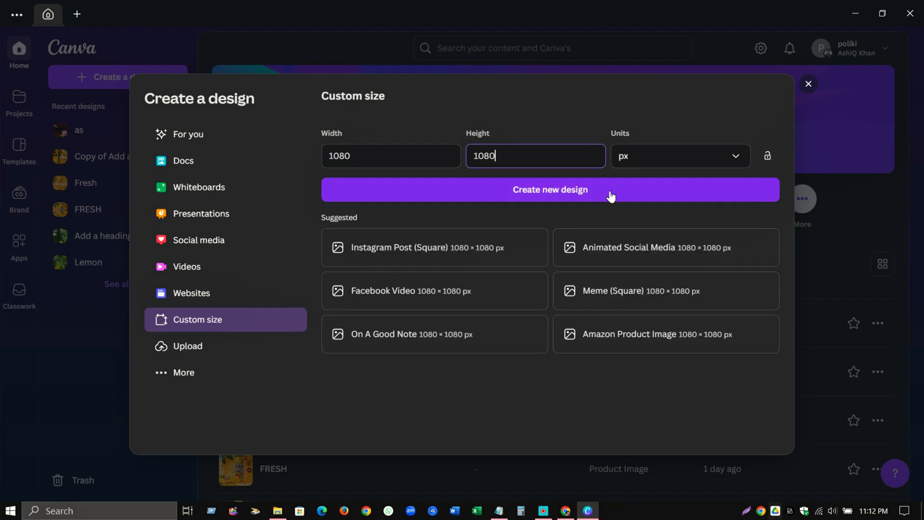
Create the 1080 × 1080 px design and set its page background to #450c0c, copied from the Notepad notes
click(611, 194)
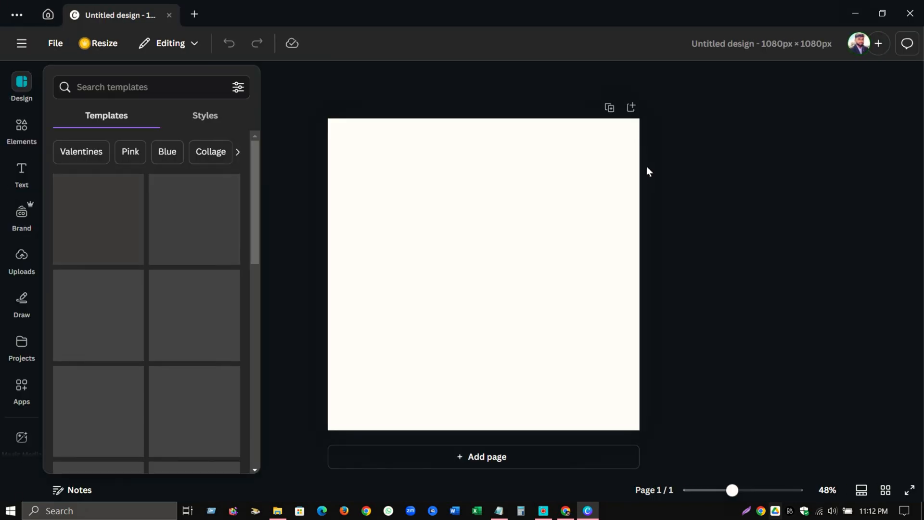
click(446, 130)
click(449, 80)
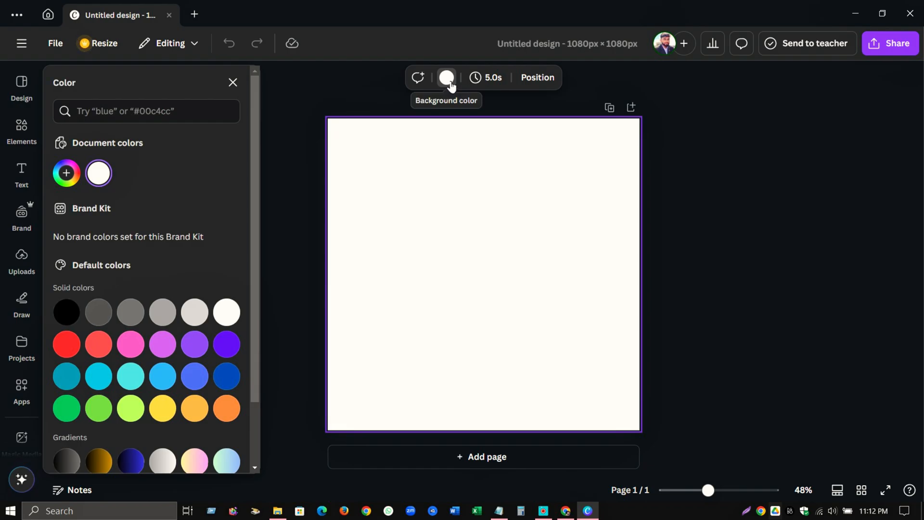
key(alt+Tab)
click(454, 243)
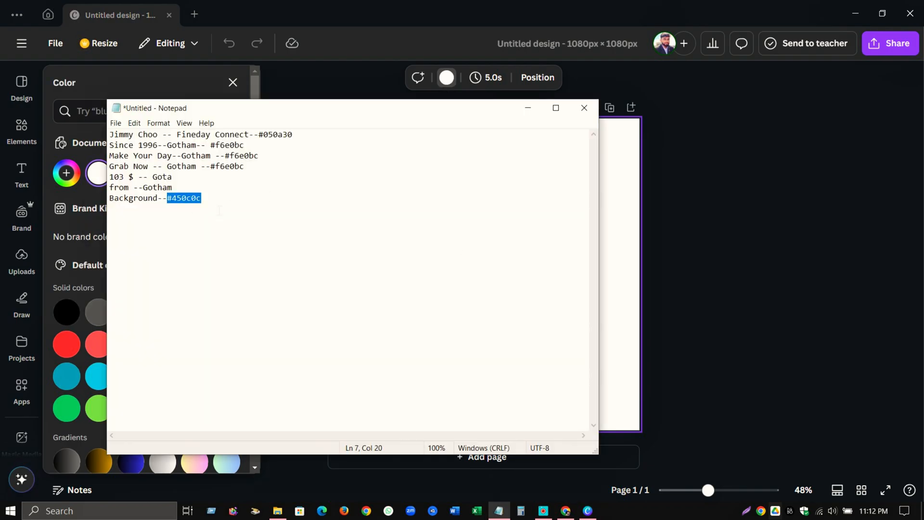
click(618, 216)
click(181, 118)
text(#450c0c)
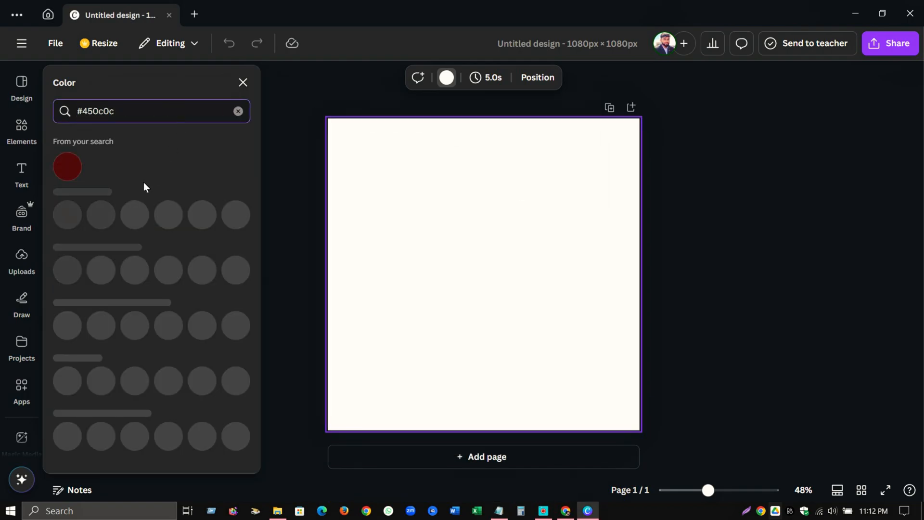
click(81, 167)
click(443, 184)
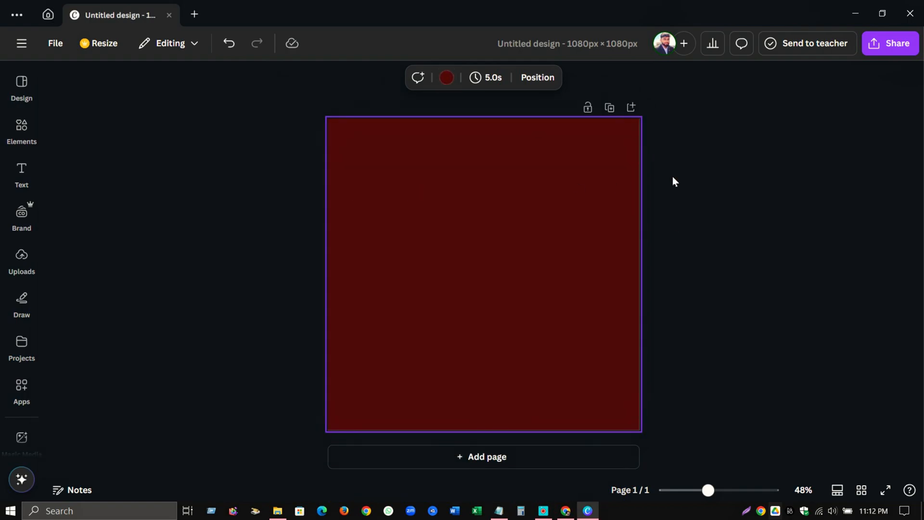
Add a square shape at the page's left edge and color it with the bright red of the Raspberry Treat palette
click(21, 129)
click(108, 253)
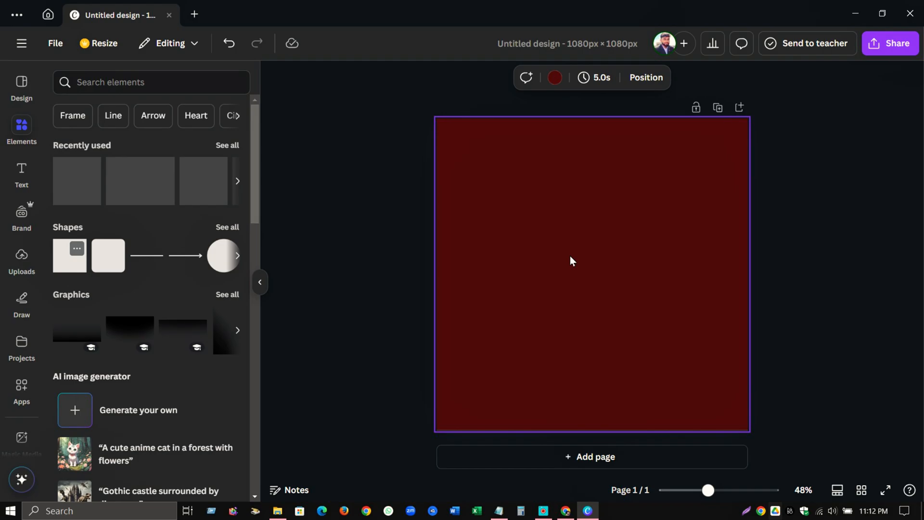
drag(566, 234, 480, 151)
click(342, 77)
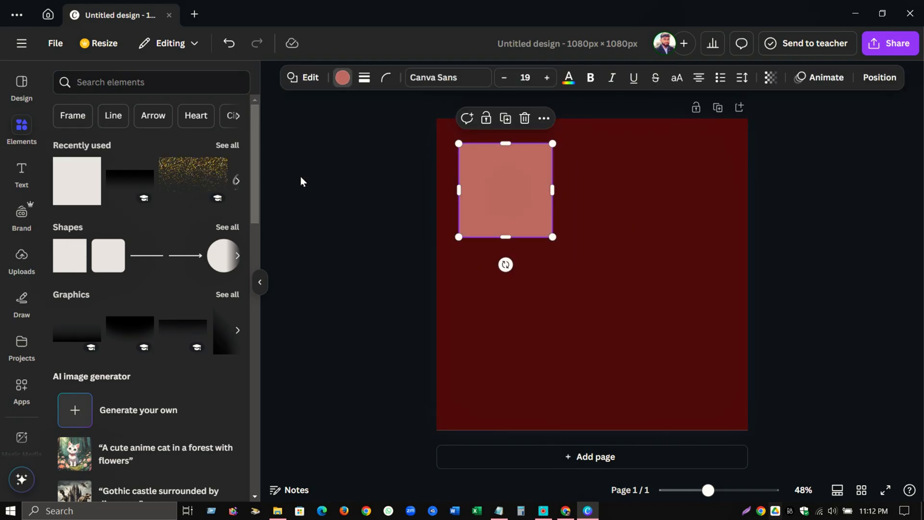
click(67, 160)
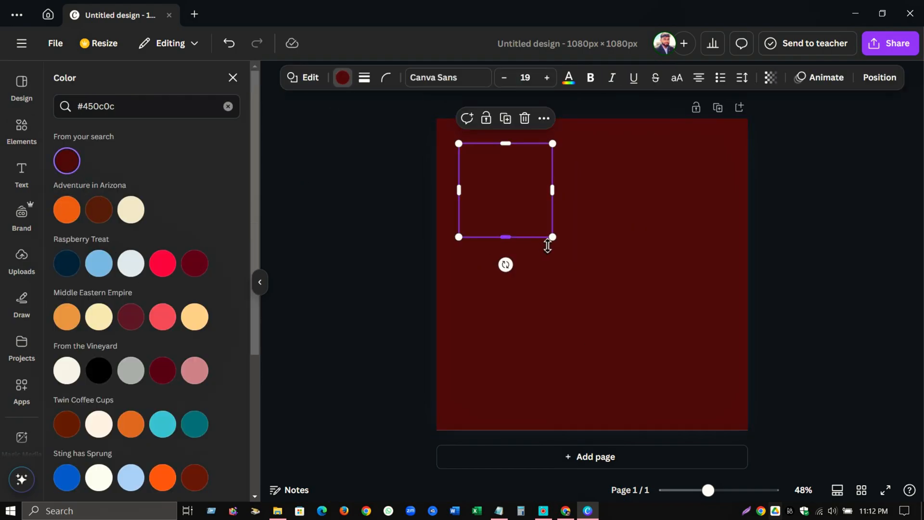
drag(538, 198, 460, 206)
click(162, 264)
click(605, 299)
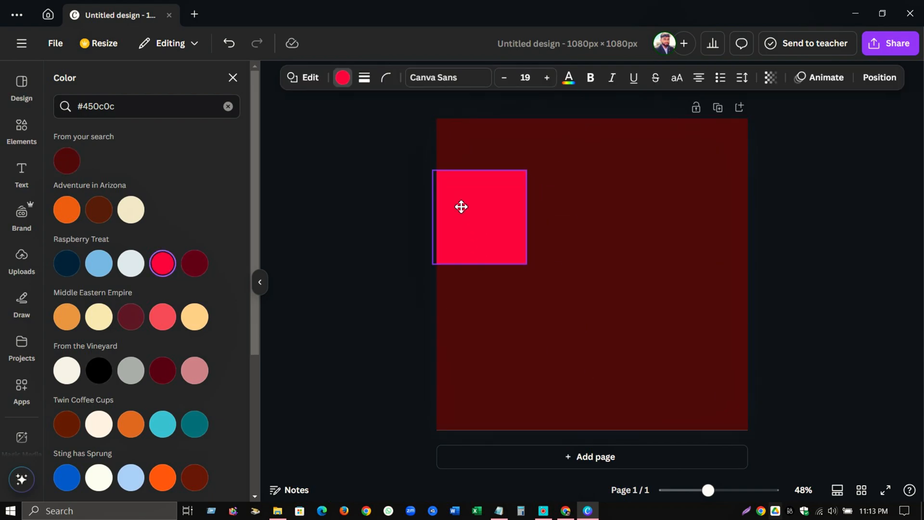
Turn the red square into a long diagonal band sloping from the page's left edge down towards its lower right corner
drag(526, 215, 749, 233)
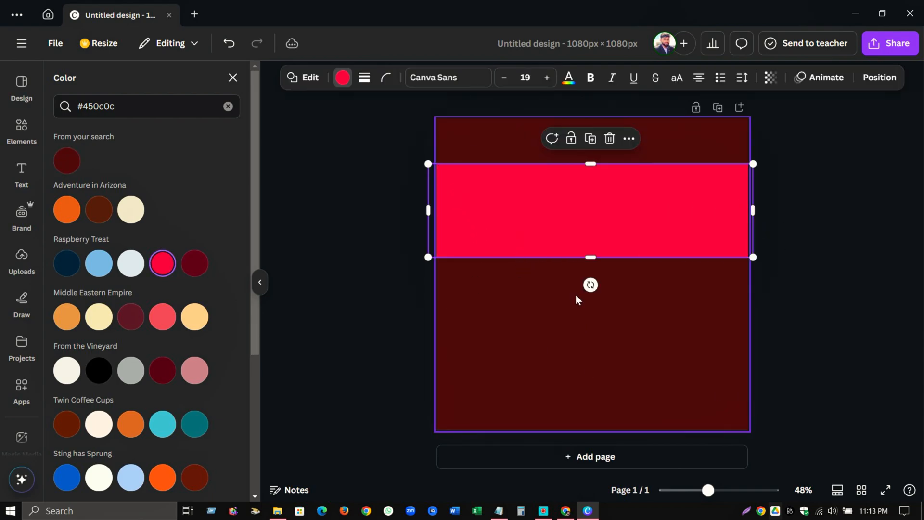
drag(590, 282, 534, 303)
drag(584, 245, 527, 324)
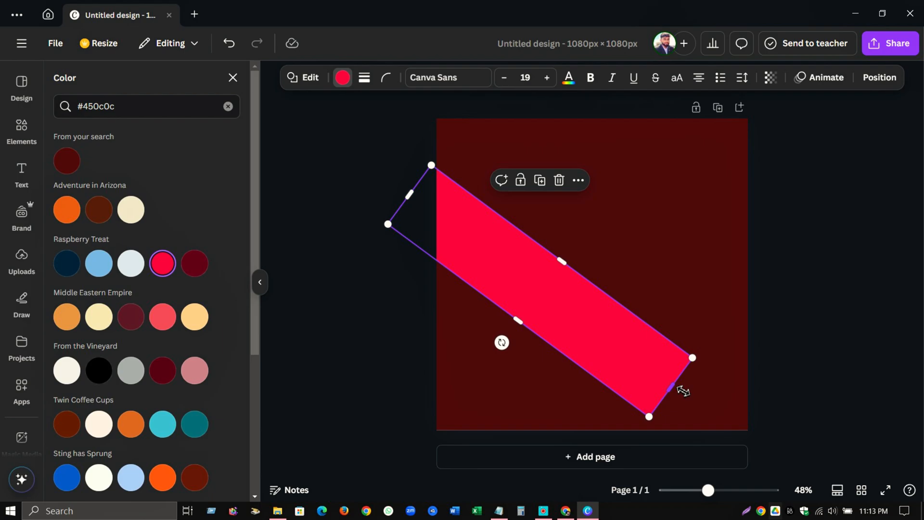
drag(683, 391, 711, 388)
click(801, 316)
Recolor the diagonal band with the orange of the Middle Eastern Empire palette
click(564, 310)
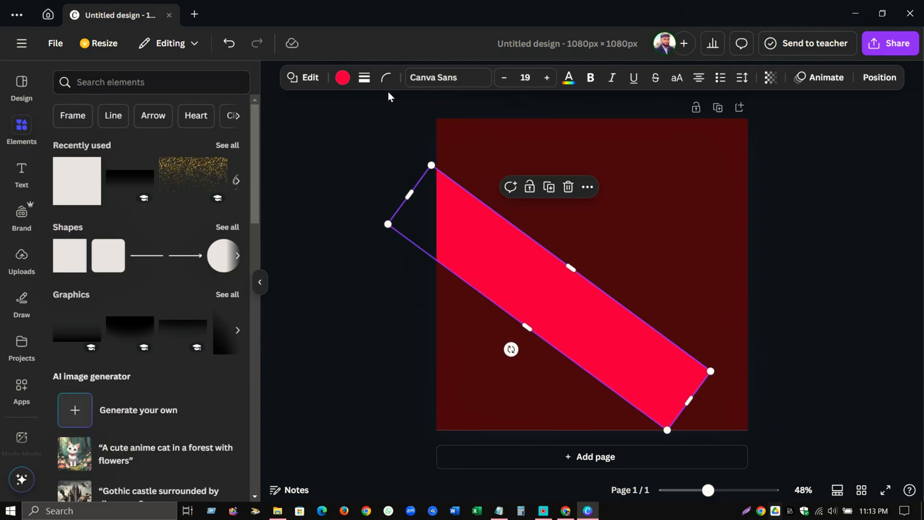
click(343, 78)
click(111, 211)
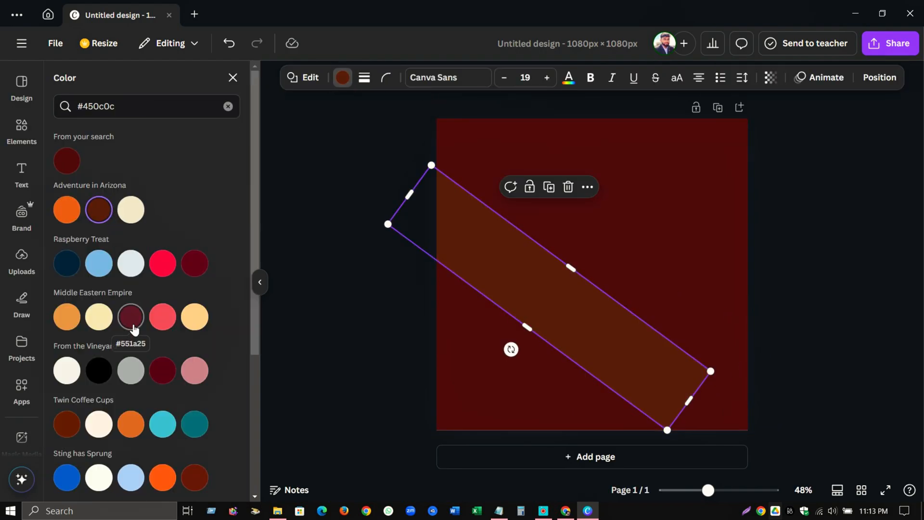
click(60, 320)
click(725, 205)
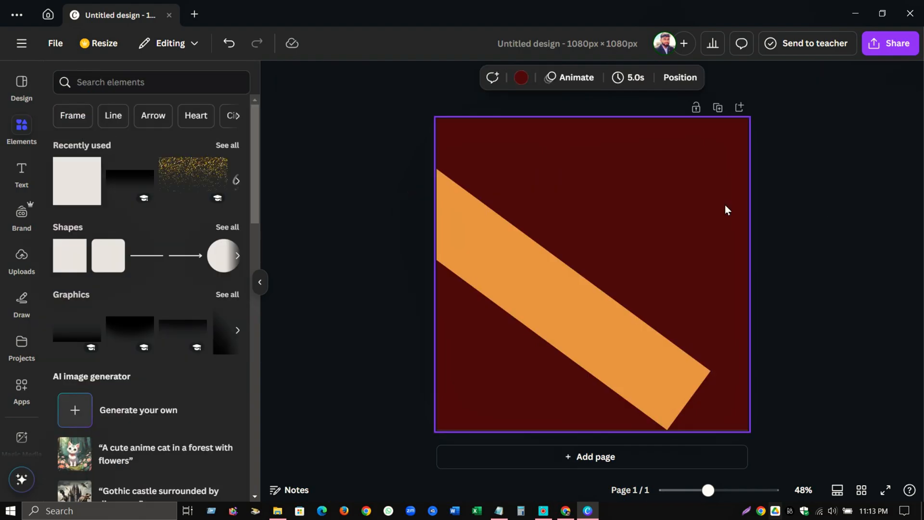
Add the recently used gold glitter graphic and enlarge it across the page's upper edge
click(195, 180)
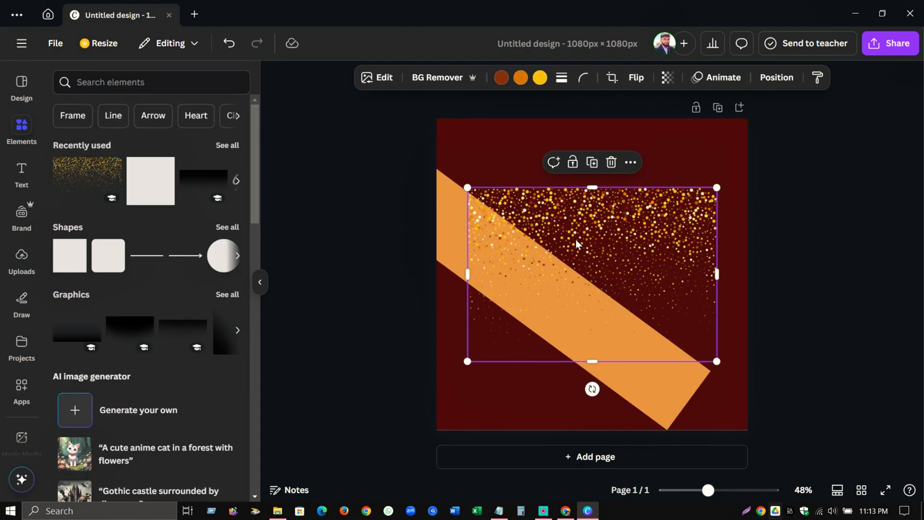
drag(578, 243, 601, 126)
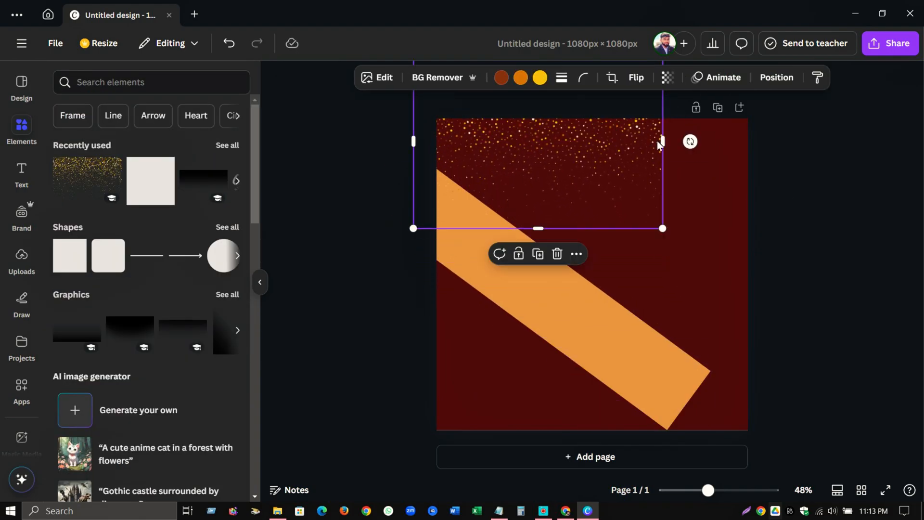
drag(662, 143, 767, 144)
drag(697, 171, 692, 131)
Duplicate the glitter, flip it vertically and rotate it into the page's lower left corner, parallel to the band
click(602, 219)
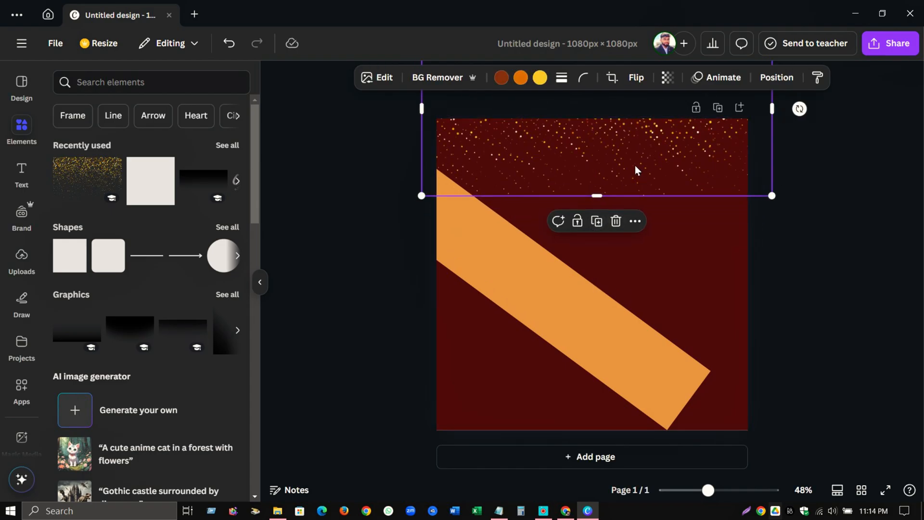
drag(635, 166, 678, 325)
click(637, 77)
click(636, 132)
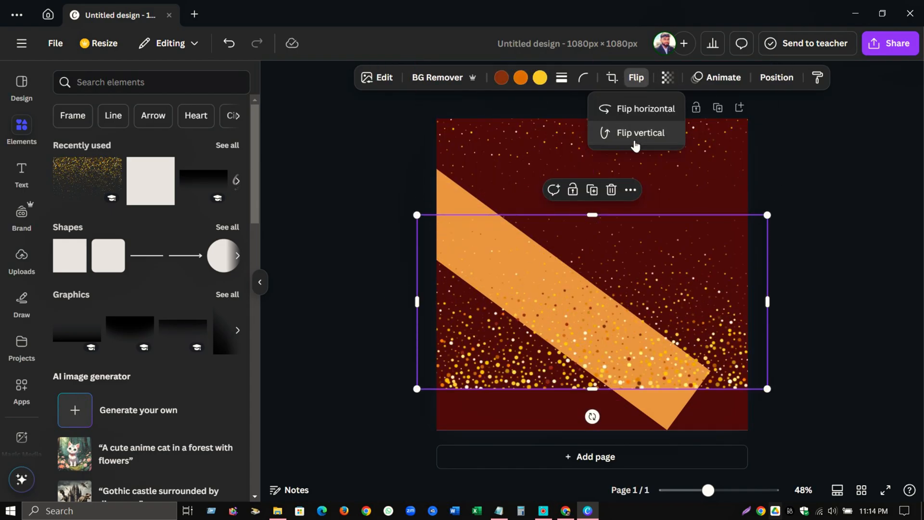
drag(592, 423, 510, 508)
click(782, 298)
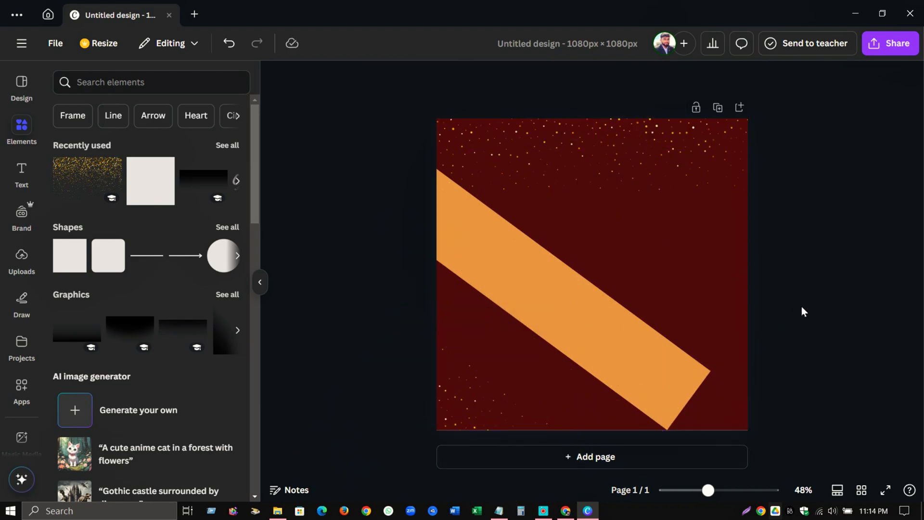
Shrink the rotated glitter and reposition it in the page's lower left corner
click(513, 406)
drag(512, 407, 517, 390)
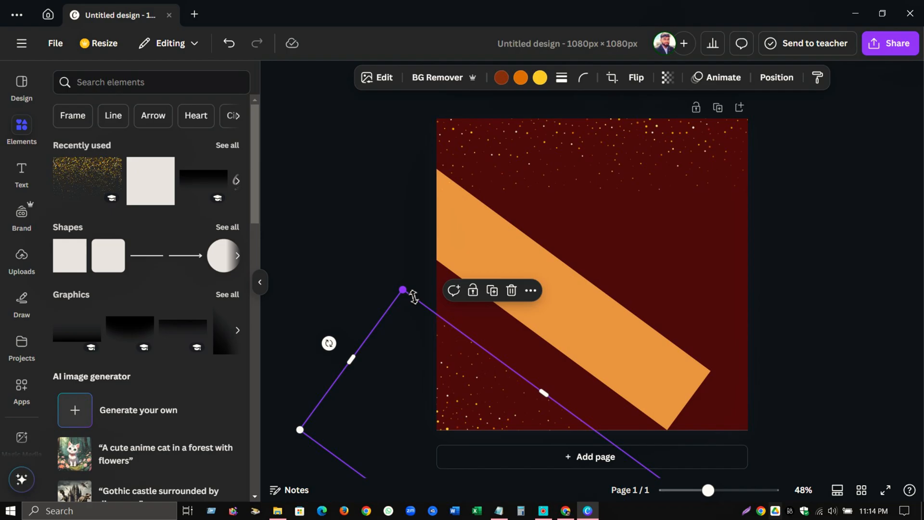
drag(411, 293, 466, 383)
drag(469, 407, 448, 355)
Scale the upper glitter down to about the page's width and shift it slightly downwards
click(443, 181)
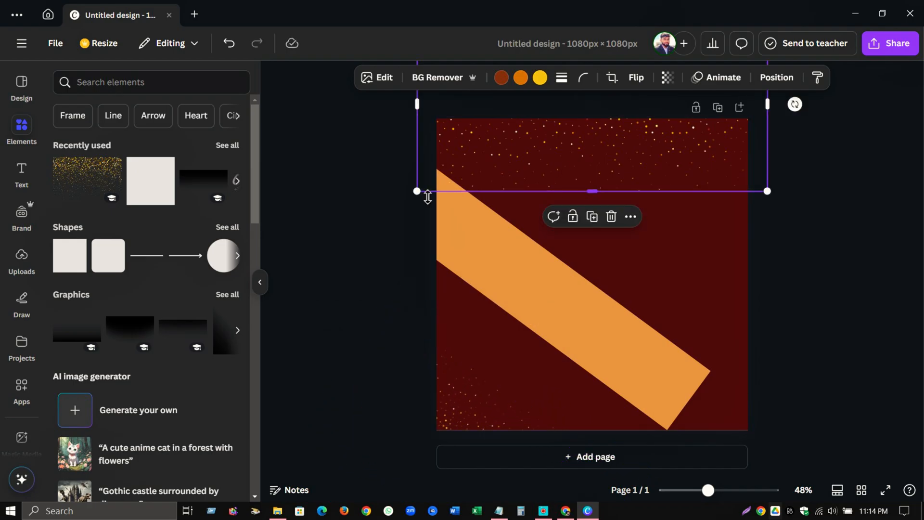
drag(428, 197, 442, 177)
click(770, 275)
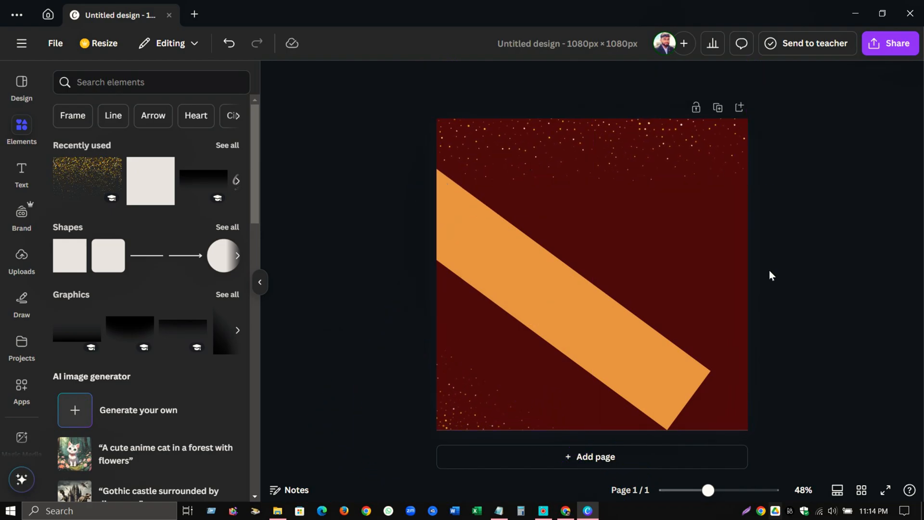
mouse_move(686, 152)
mouse_down()
mouse_move(686, 144)
mouse_move(685, 160)
mouse_up()
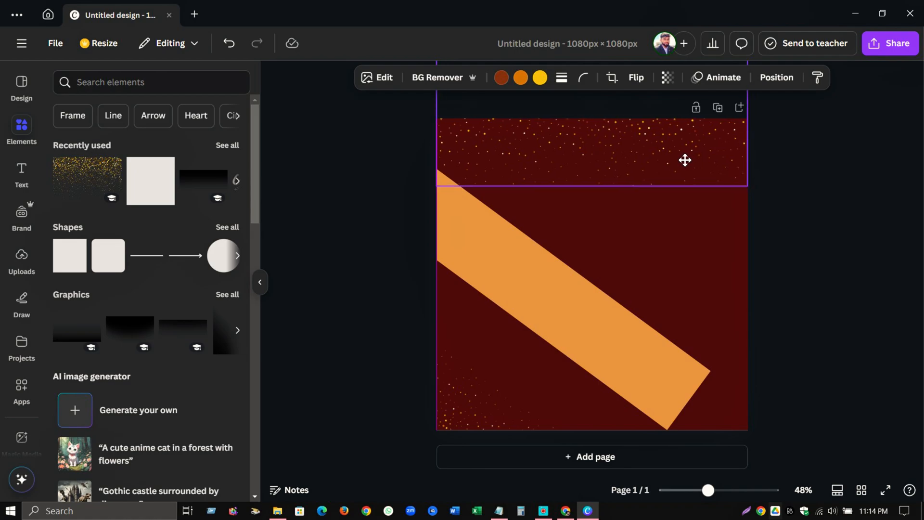
drag(756, 153, 761, 153)
Enlarge the lower left glitter slightly and nudge it into its final place in the corner
click(526, 404)
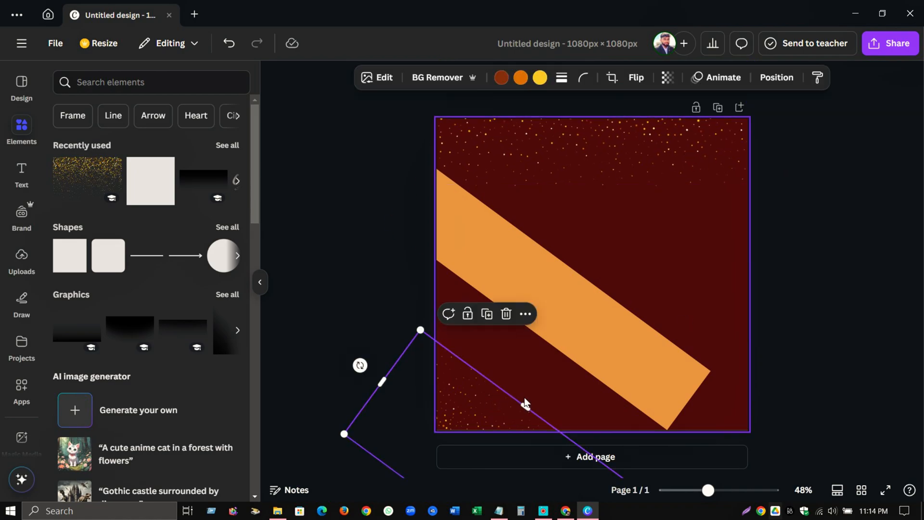
drag(421, 331, 431, 315)
drag(454, 379, 454, 382)
click(804, 322)
Add a black fade graphic and stretch it across the page's upper edge, over the glitter
click(489, 276)
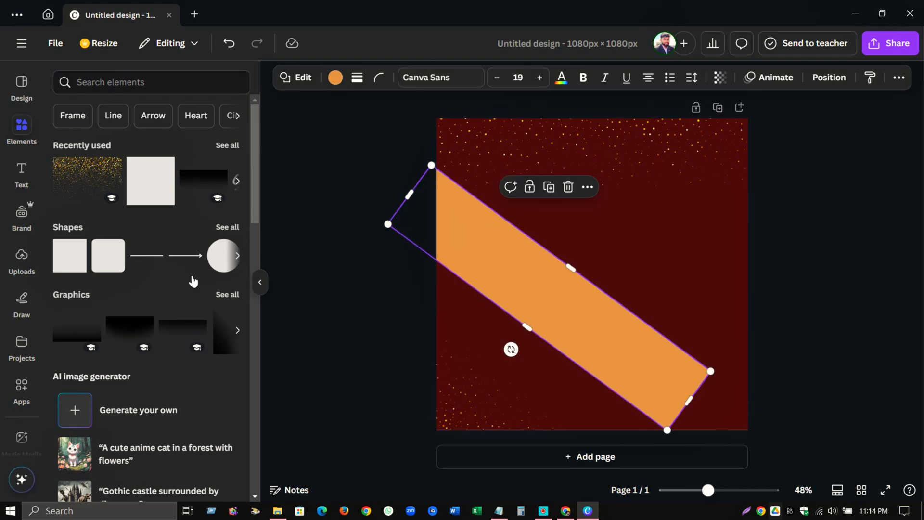
click(172, 333)
drag(609, 258, 575, 159)
drag(683, 167, 770, 161)
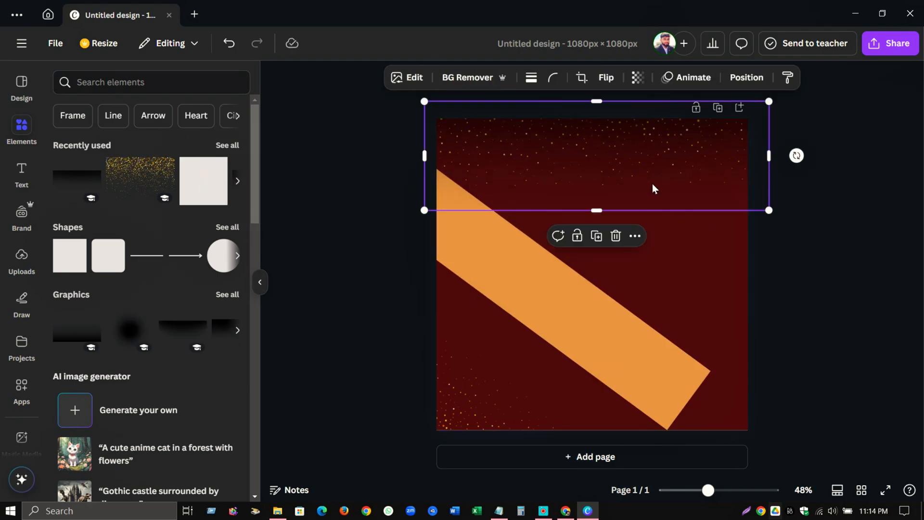
mouse_move(653, 188)
mouse_down()
mouse_move(663, 182)
mouse_move(659, 190)
mouse_up()
click(816, 215)
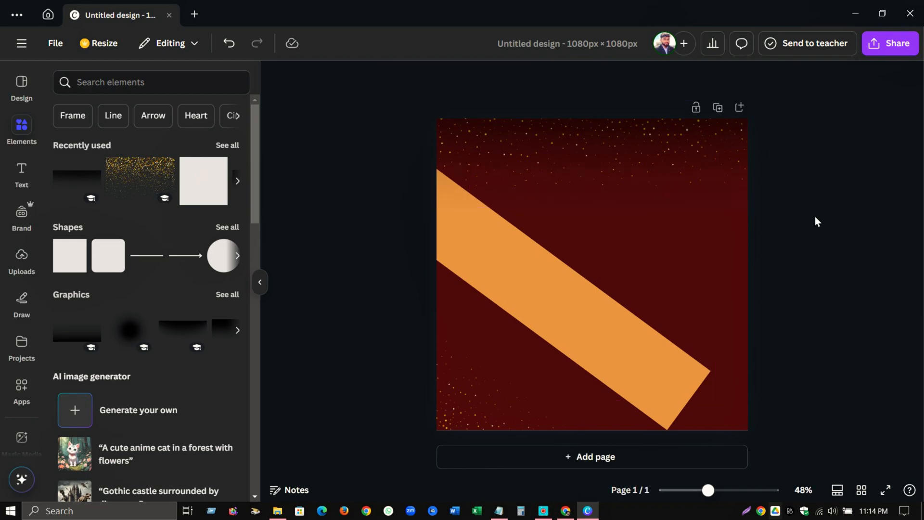
Duplicate the black fade, turn it upside down and fit it along the page's lower edge from the left side
click(613, 132)
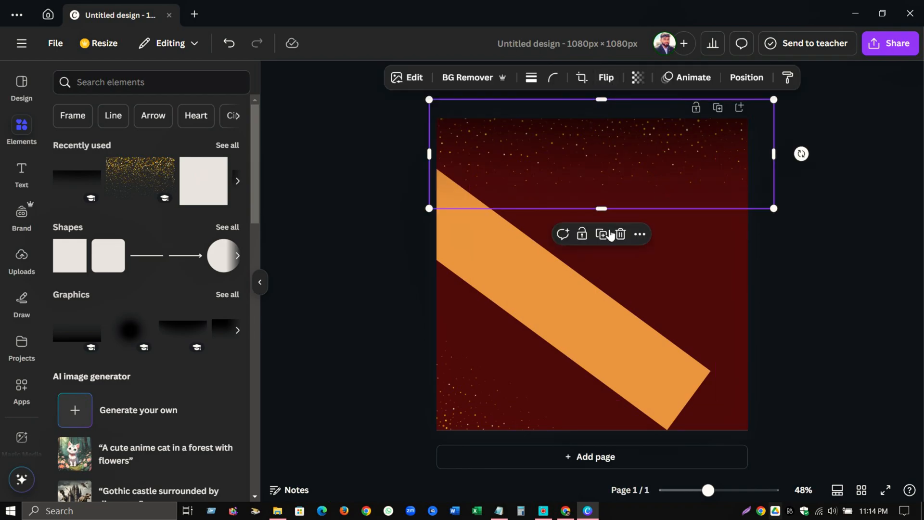
drag(801, 153, 524, 340)
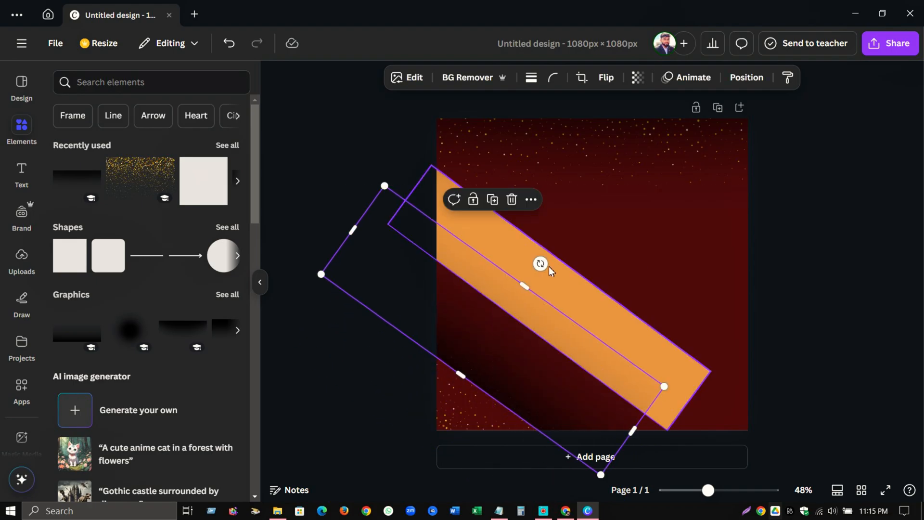
drag(538, 264, 506, 245)
drag(532, 303, 578, 387)
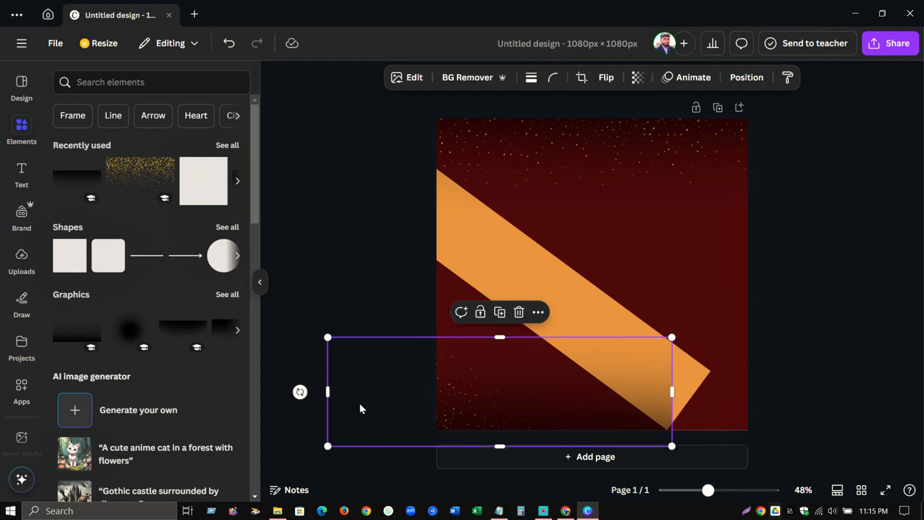
drag(334, 398, 442, 405)
drag(577, 410, 575, 439)
click(823, 298)
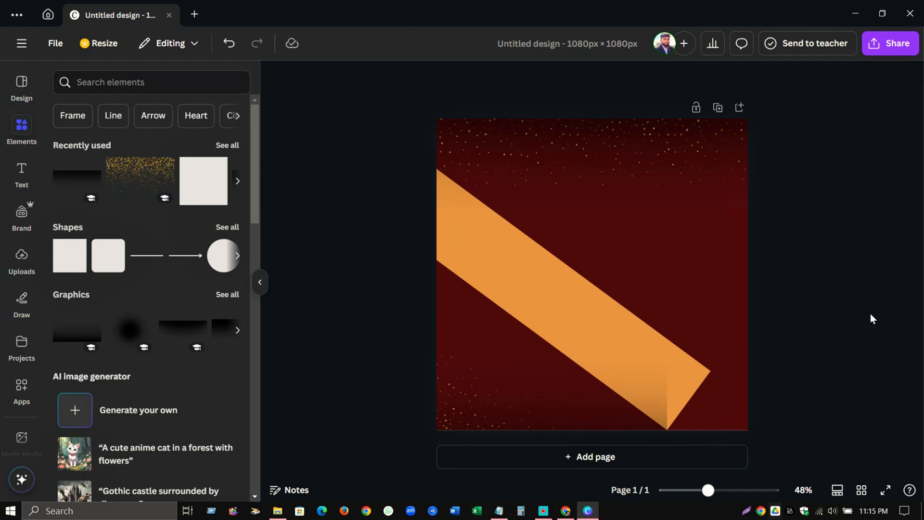
Add a subheading text box to the page and replace its placeholder with the price "103 $"
click(21, 173)
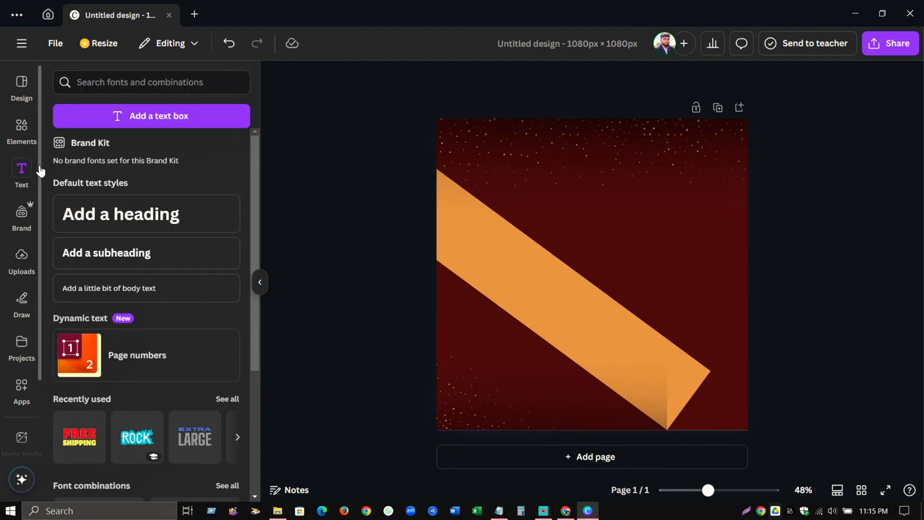
click(143, 266)
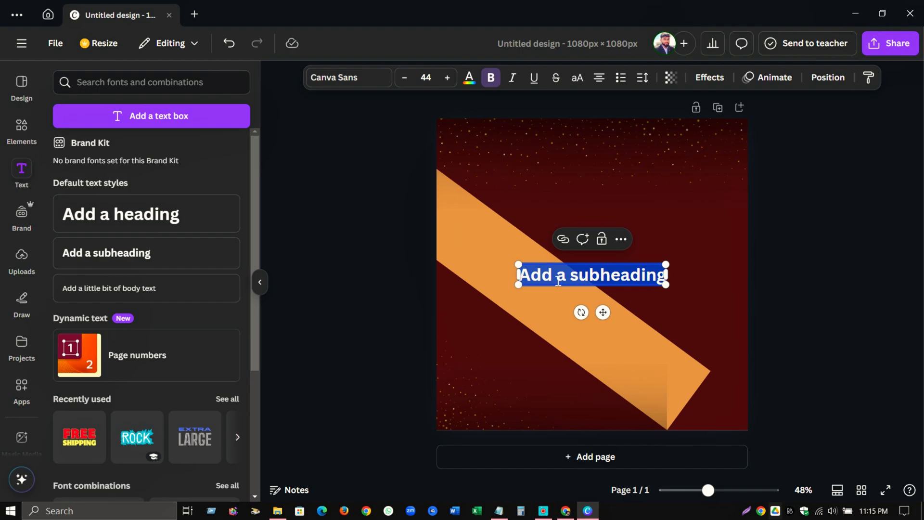
key(alt+Tab)
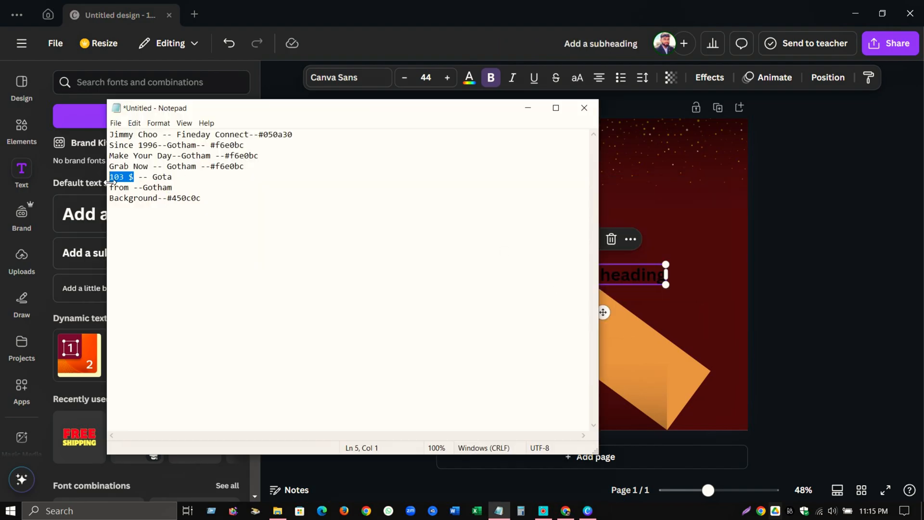
key(alt+Tab)
click(575, 277)
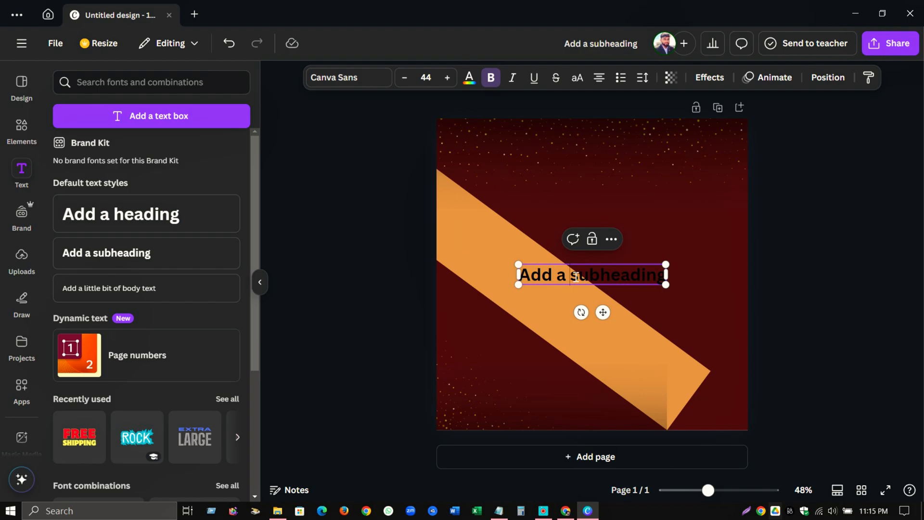
key(ctrl+a)
text(103 $)
Change the price text's colour to the cream #f6e0bc listed in the notes
click(470, 78)
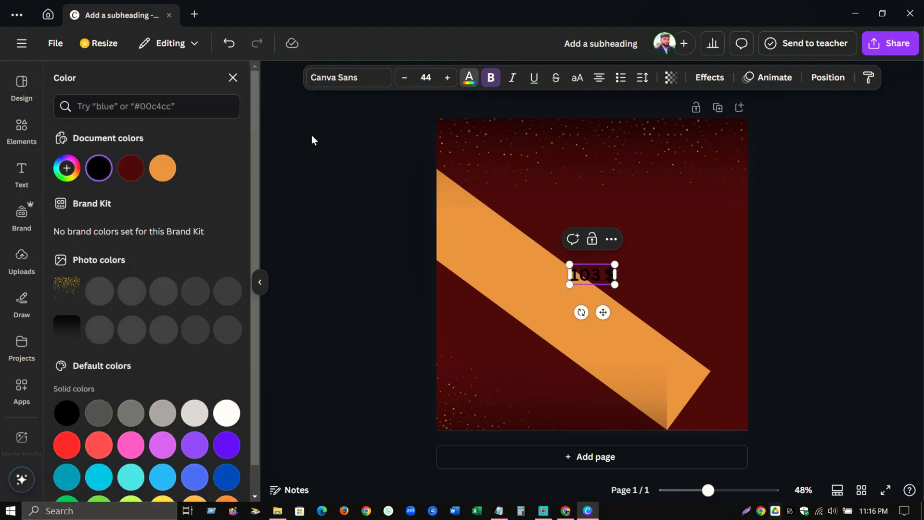
key(alt+Tab)
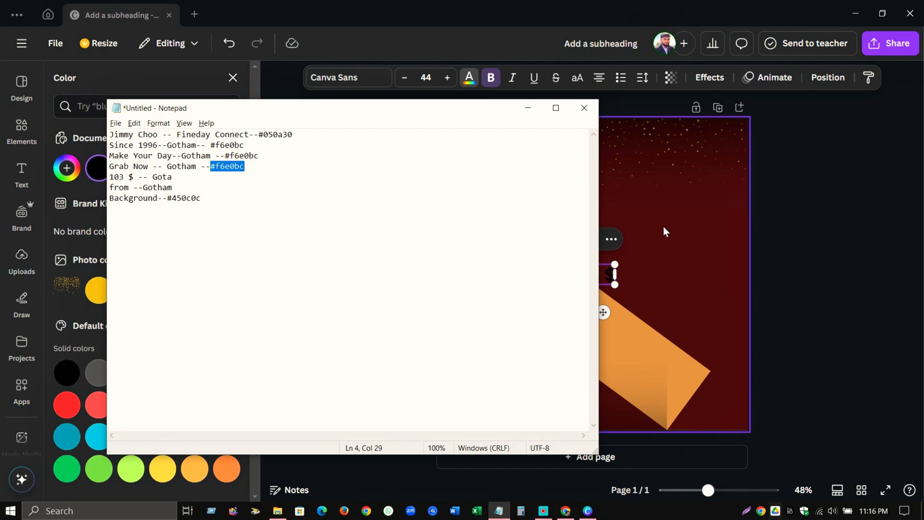
key(alt+Tab)
text(#f6e0bc)
click(67, 162)
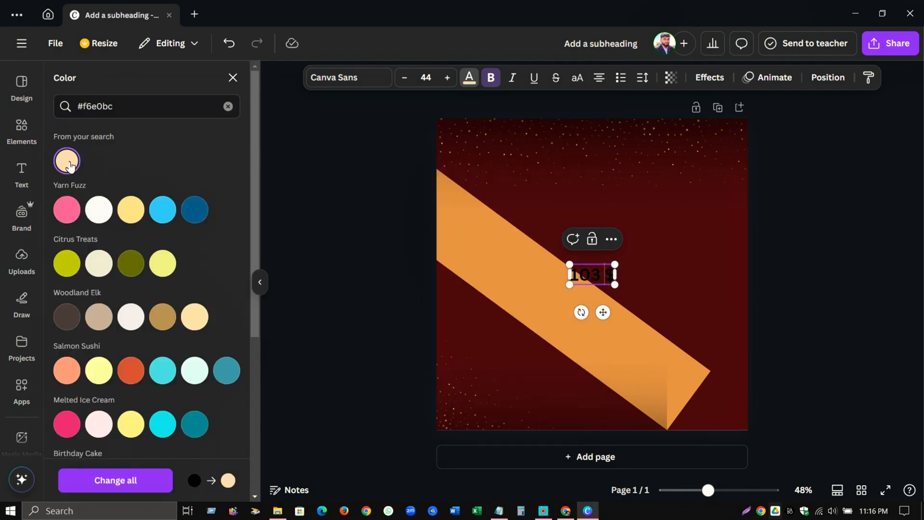
key(ctrl+a)
click(479, 220)
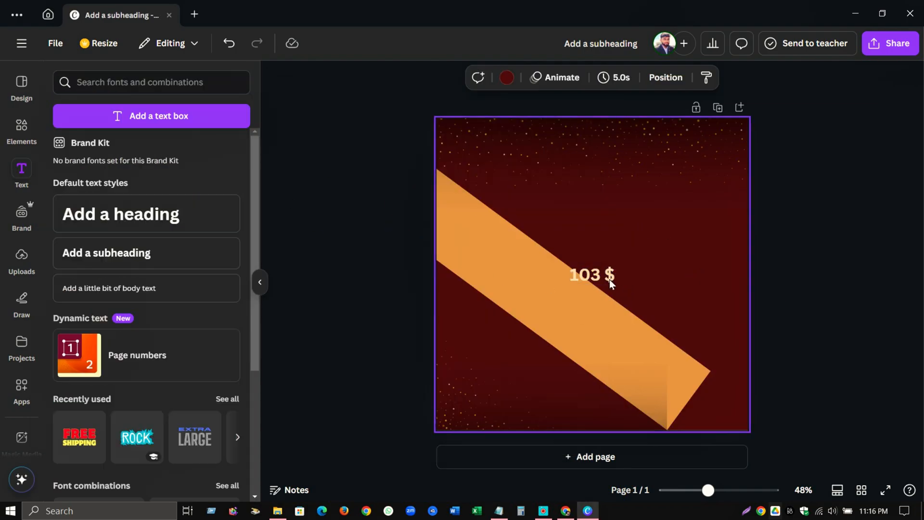
Move the price text to the page's lower left corner and set its font to Gota
drag(610, 279, 499, 408)
click(367, 86)
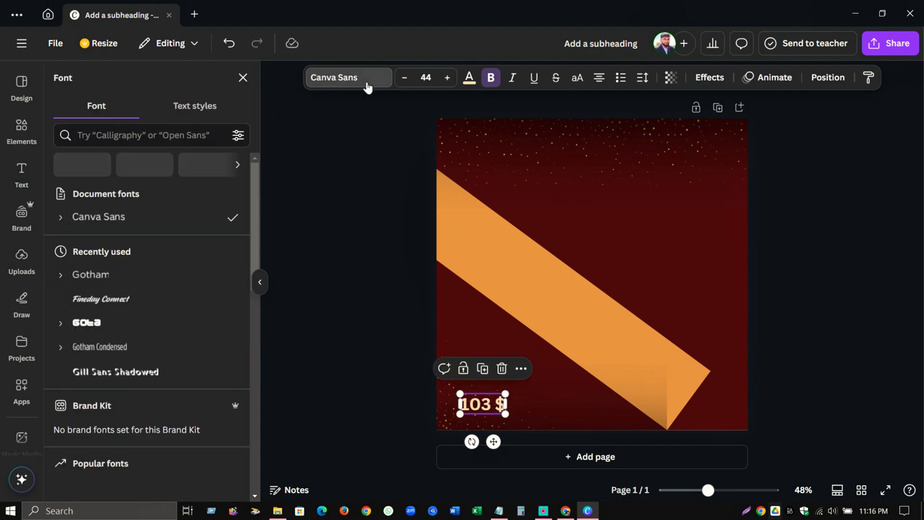
click(135, 140)
text(gota)
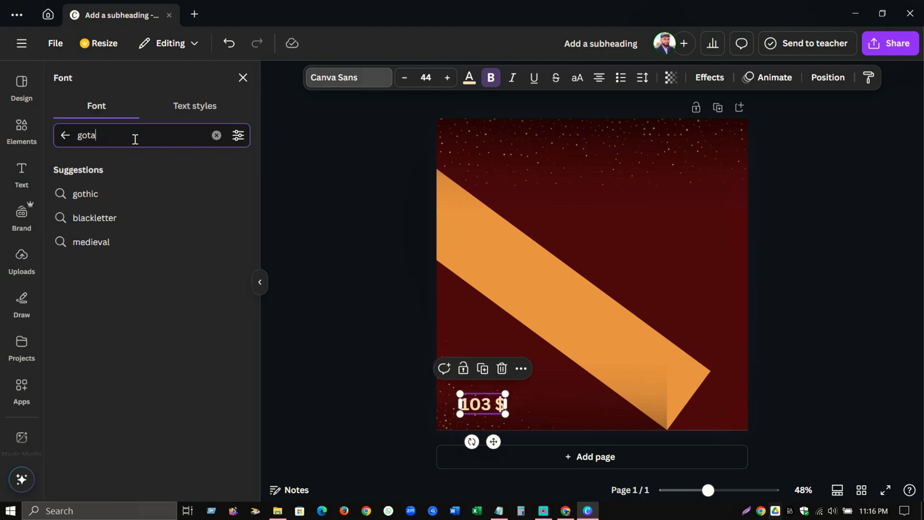
key(Return)
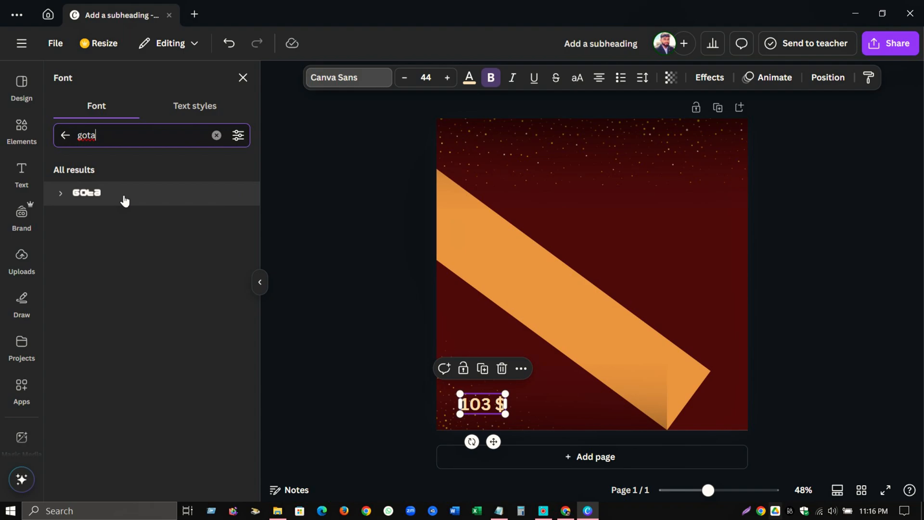
click(123, 198)
Try the Gotham font on the price text and switch it back to Gota
click(124, 137)
text(m)
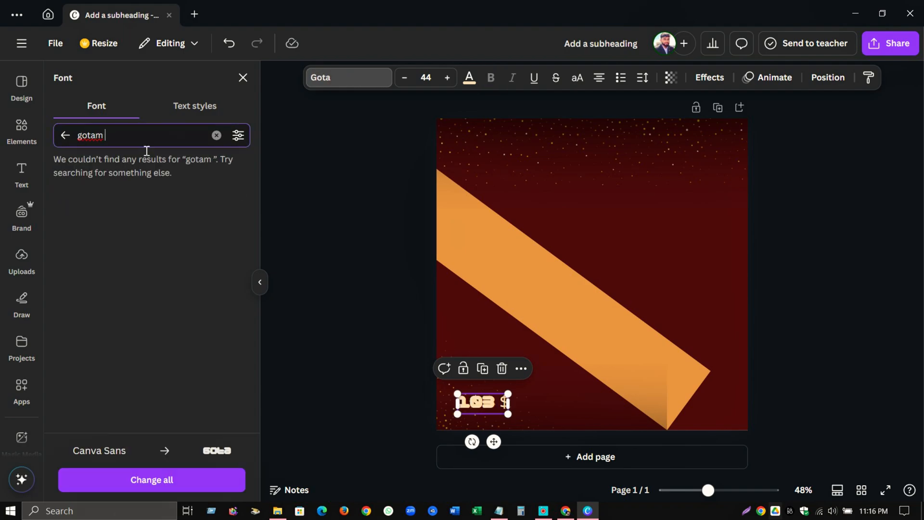
key(BackSpace)
key(BackSpace)
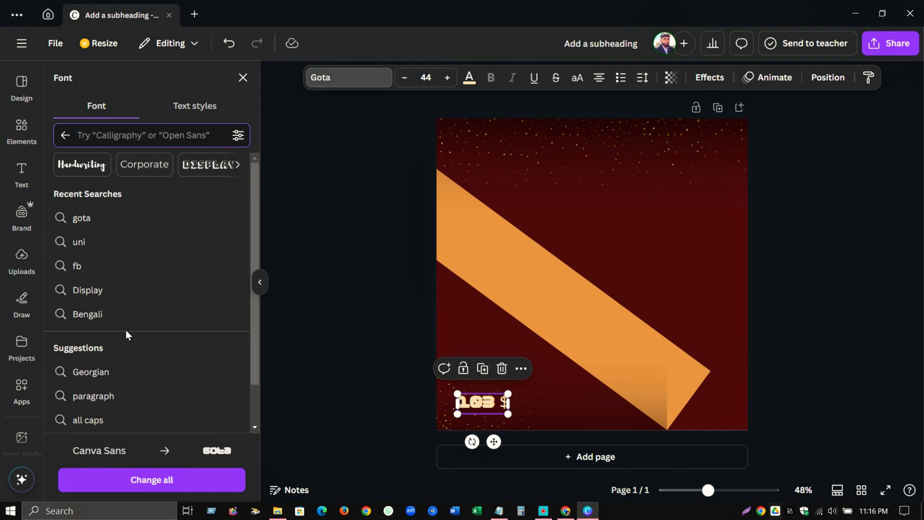
text(gotham)
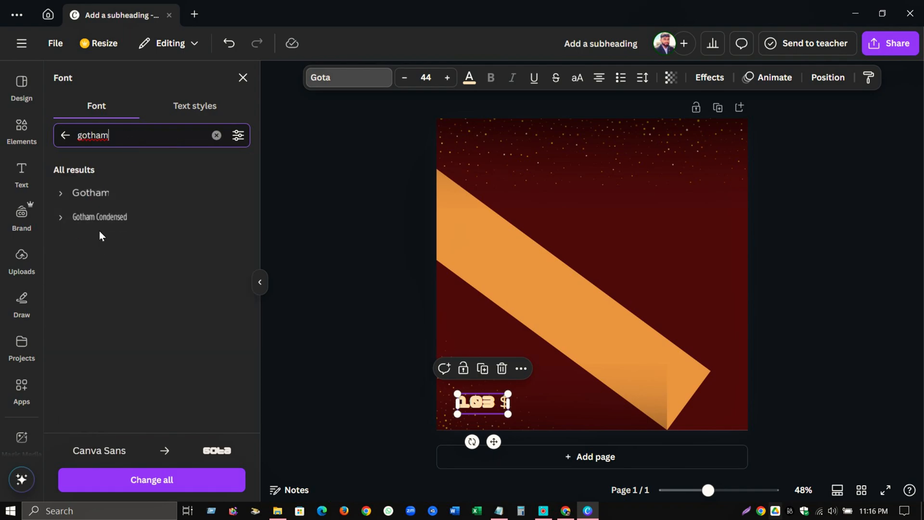
click(100, 215)
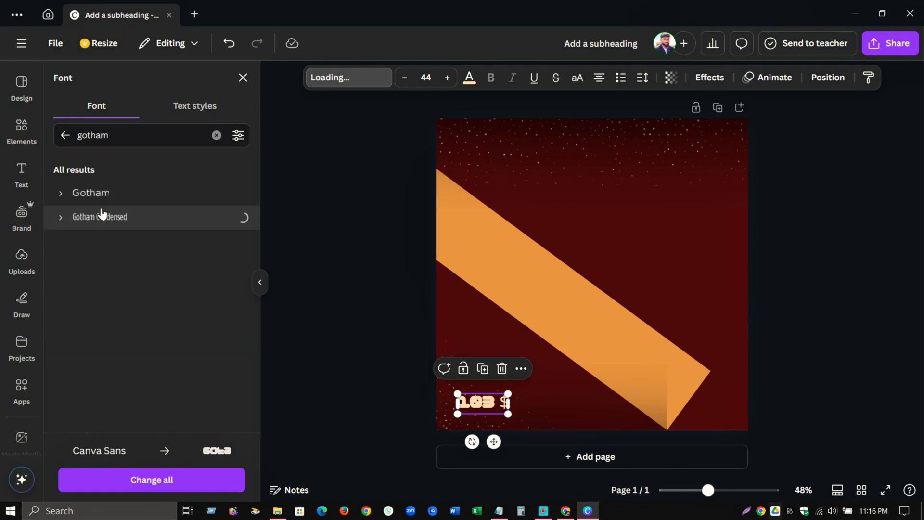
click(99, 194)
drag(110, 135, 70, 130)
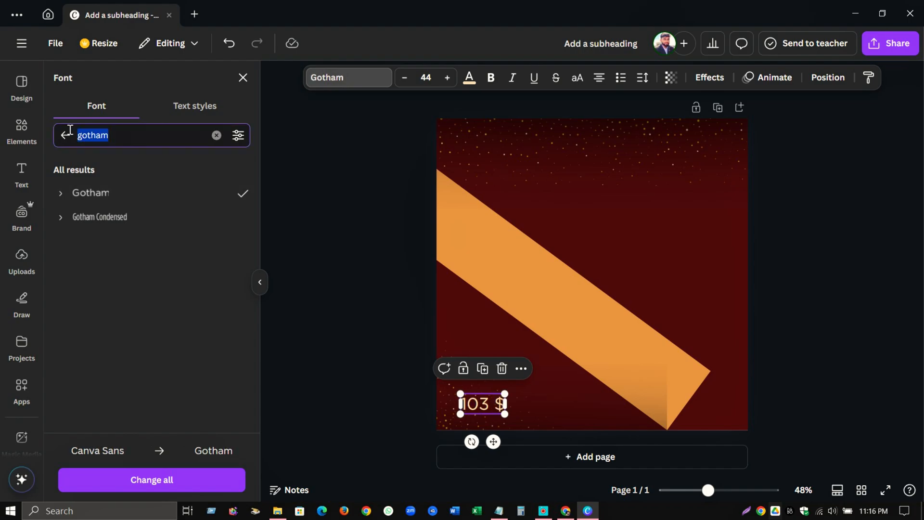
text(gota)
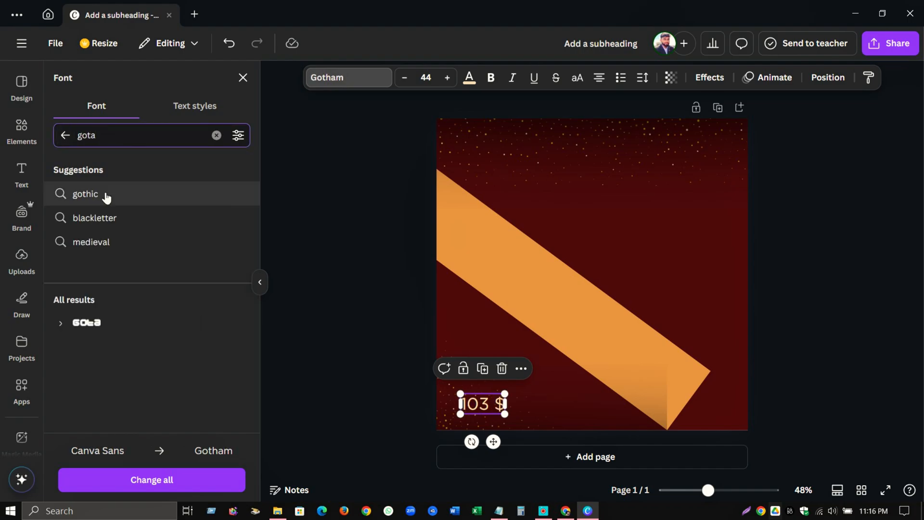
click(159, 193)
Reduce the price text to only the dollar sign and scale it to a font size of about 97.8
click(570, 361)
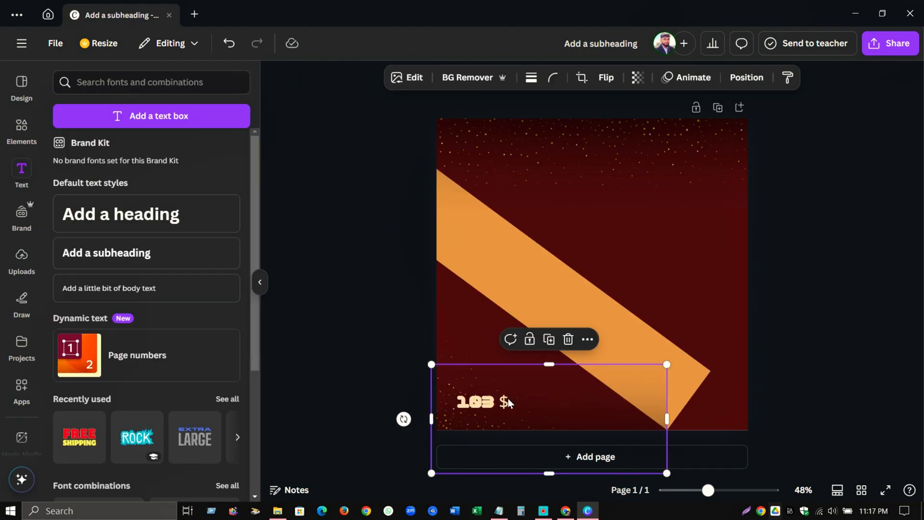
click(502, 404)
key(BackSpace)
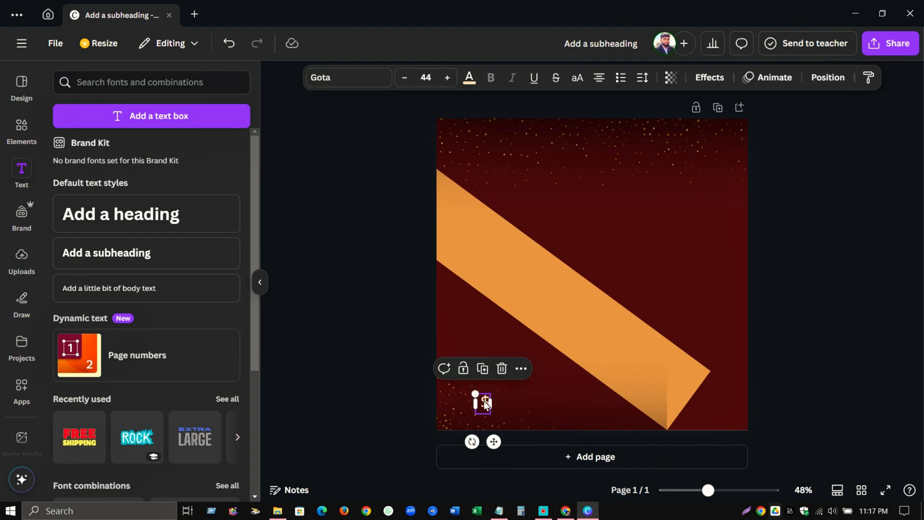
drag(476, 393, 435, 341)
drag(469, 375, 532, 396)
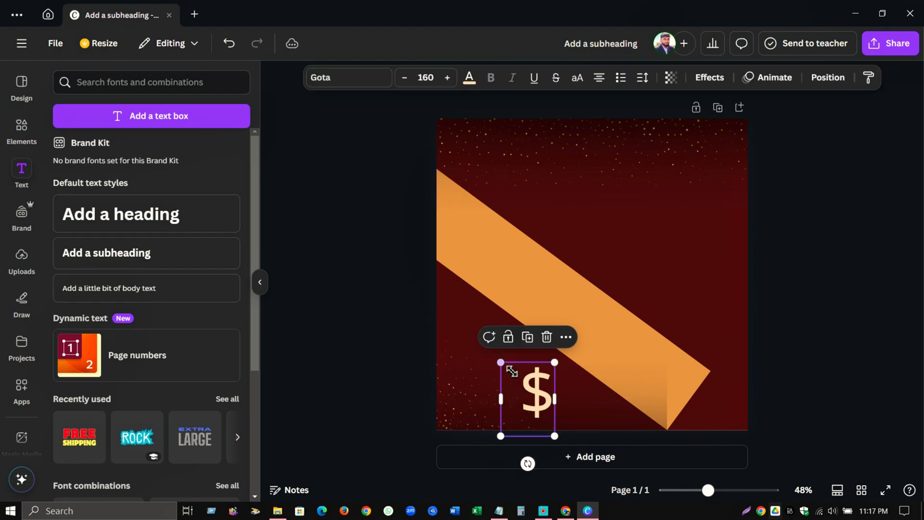
drag(500, 361, 488, 407)
Duplicate the dollar sign and change the copy's text to "103", placed just left of it
click(533, 367)
double_click(491, 404)
text(103)
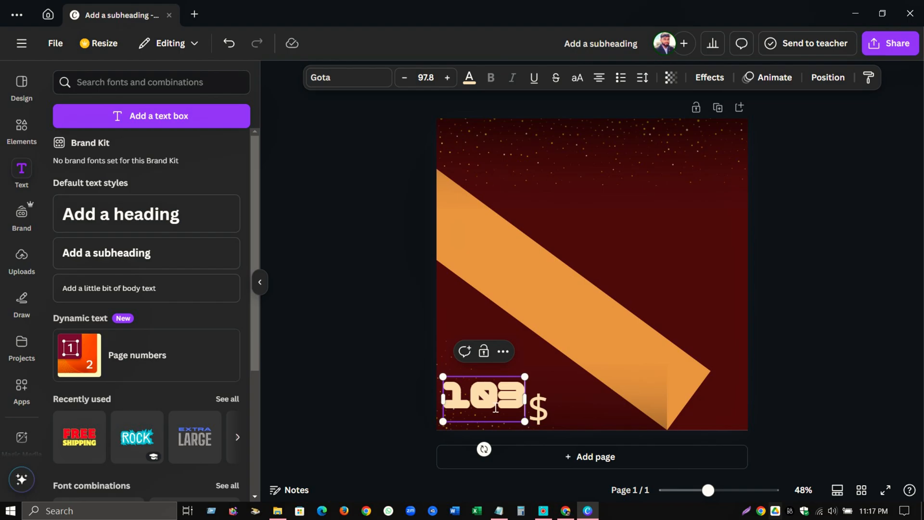
click(561, 395)
Set the font of the number 103 to Gotham after trying Gotham Condensed
click(491, 396)
click(391, 85)
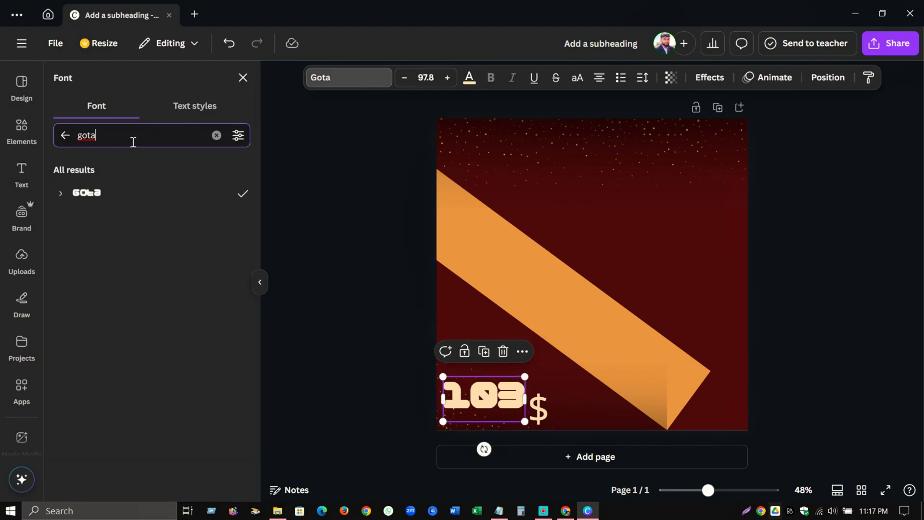
key(BackSpace)
text(hm)
key(BackSpace)
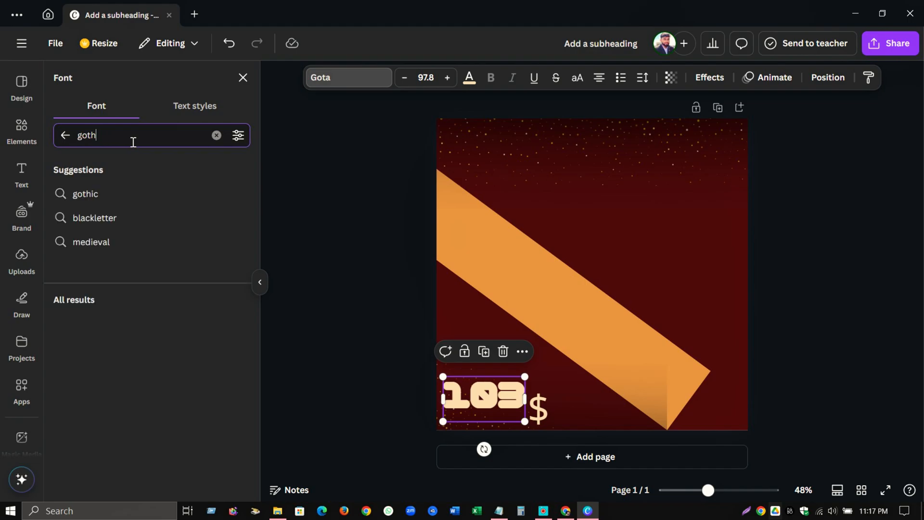
text(am)
click(112, 219)
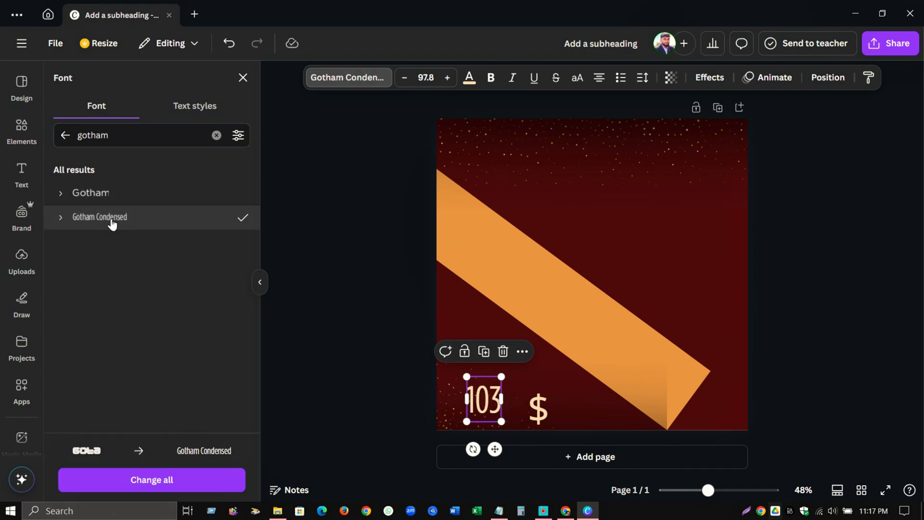
click(103, 195)
Scale the number 103 down to about 75.1 and seat it at the page's lower edge
click(508, 413)
drag(508, 413, 508, 421)
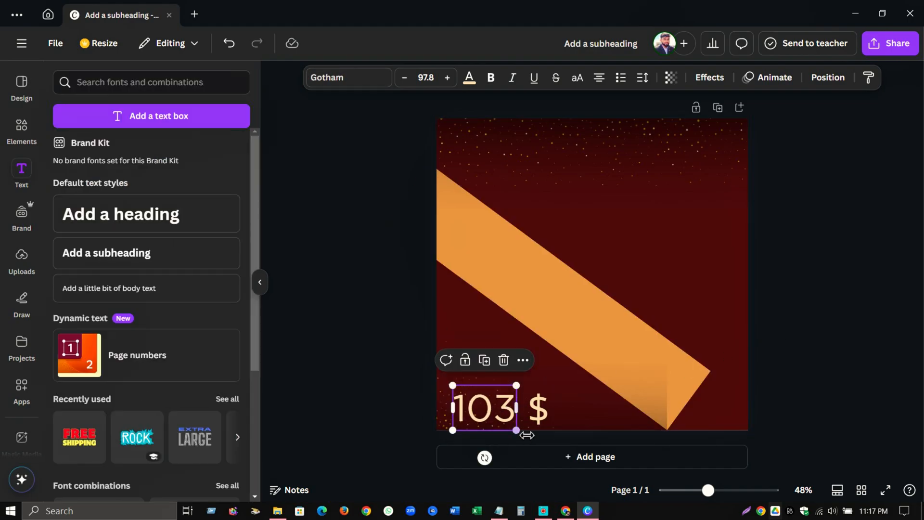
mouse_move(459, 393)
mouse_down()
mouse_move(444, 380)
mouse_move(459, 399)
mouse_up()
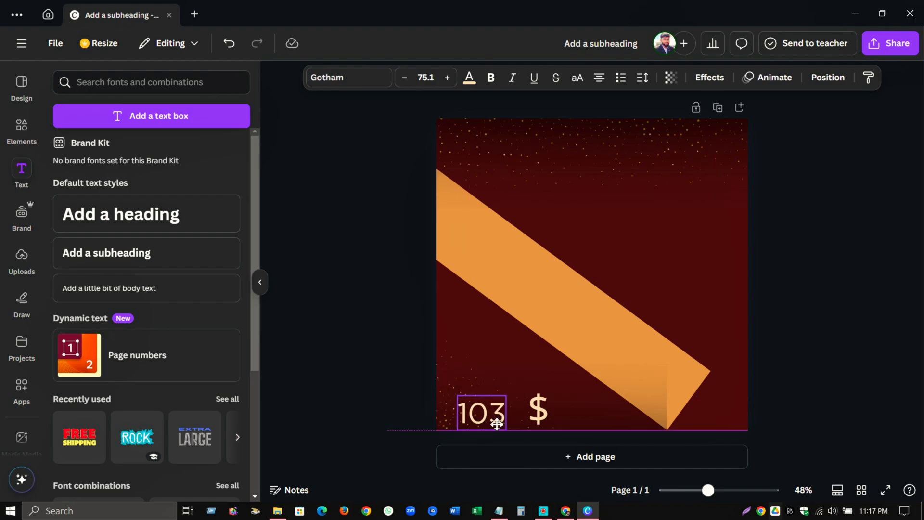
Place the dollar sign directly after 103 and scale it until it stands slightly taller than the number
drag(533, 417, 510, 418)
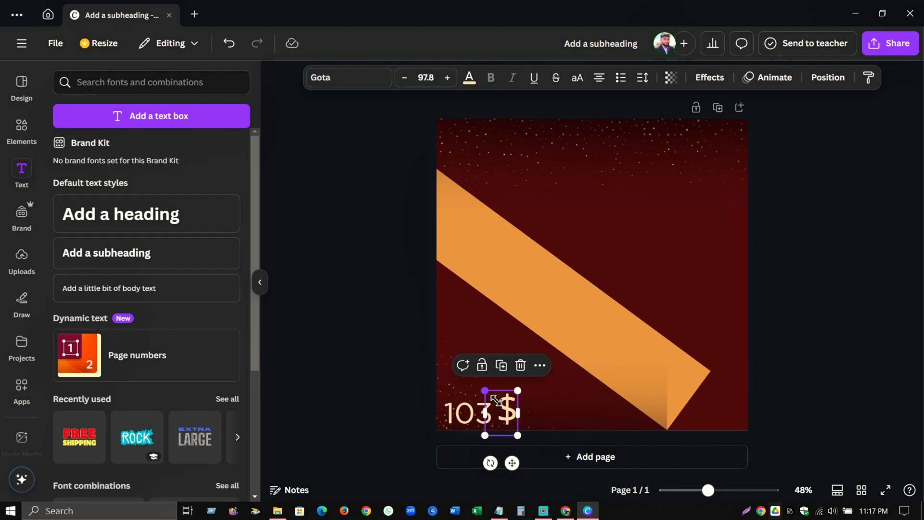
drag(484, 390, 464, 362)
drag(512, 417, 523, 429)
click(770, 339)
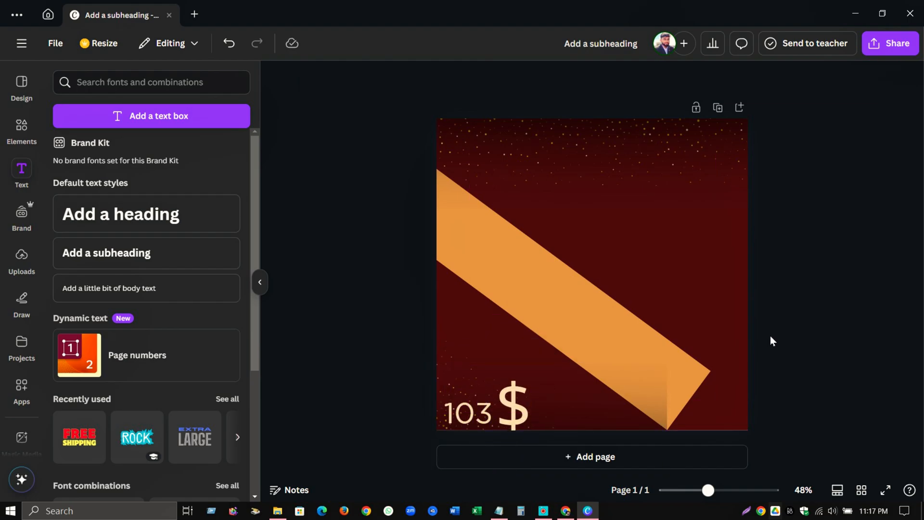
scroll(807, 314, down, 3)
scroll(807, 314, up, 2)
click(526, 379)
drag(498, 361, 520, 392)
Search the elements for "shadow" and add the thin black shadow graphic above the orange band
click(637, 343)
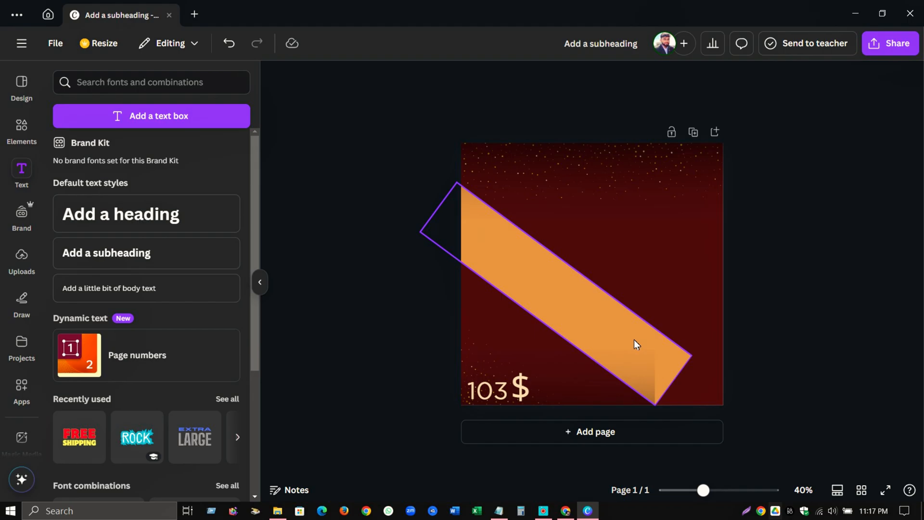
click(21, 128)
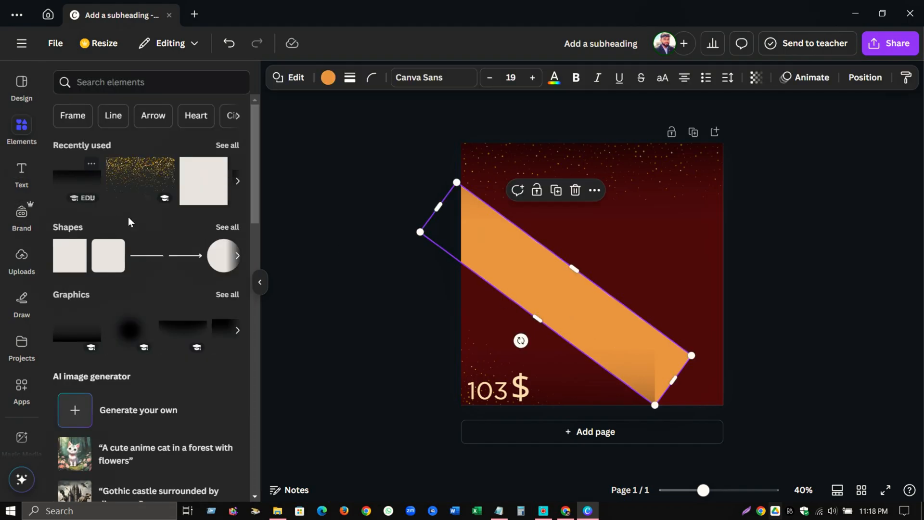
click(132, 83)
text(shadow)
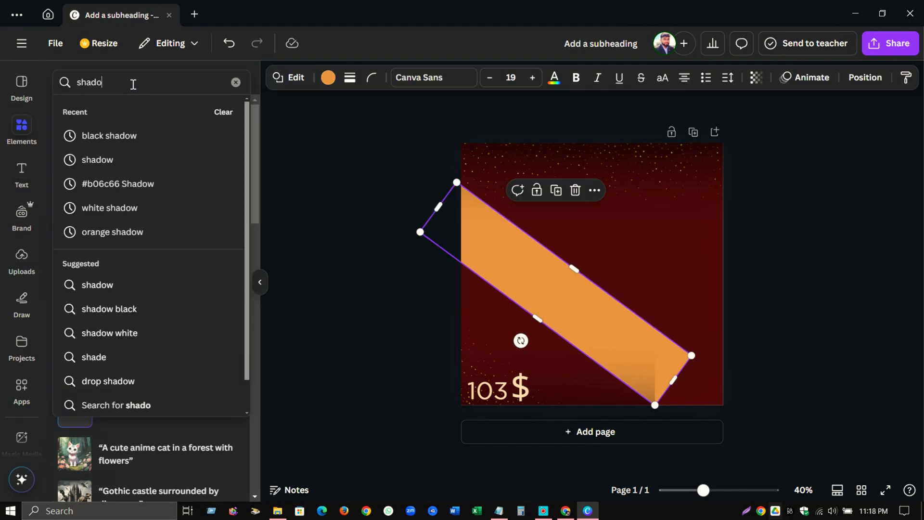
key(Return)
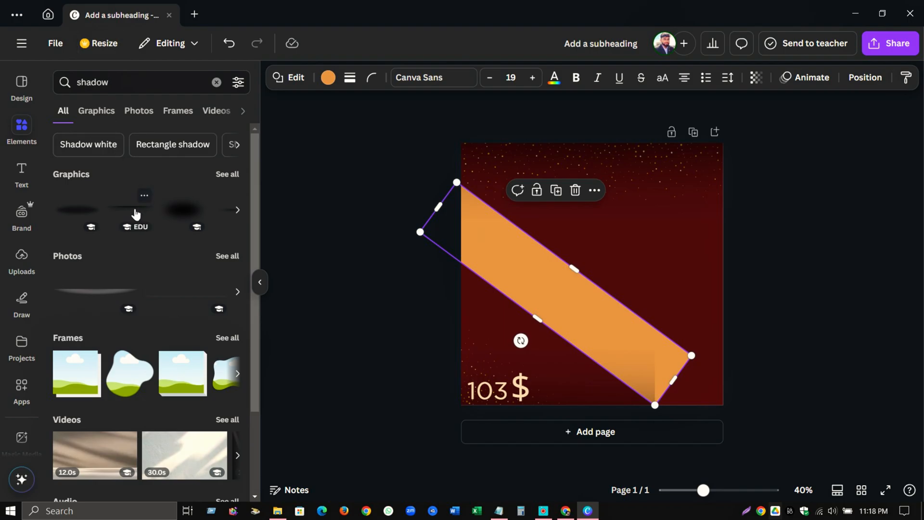
drag(136, 214, 557, 241)
Widen the shadow, rotate it to the orange band's slope and lay it along the band's upper edge
drag(669, 246, 741, 248)
drag(594, 292, 488, 332)
scroll(526, 309, up, 5)
drag(530, 307, 594, 306)
scroll(635, 238, down, 3)
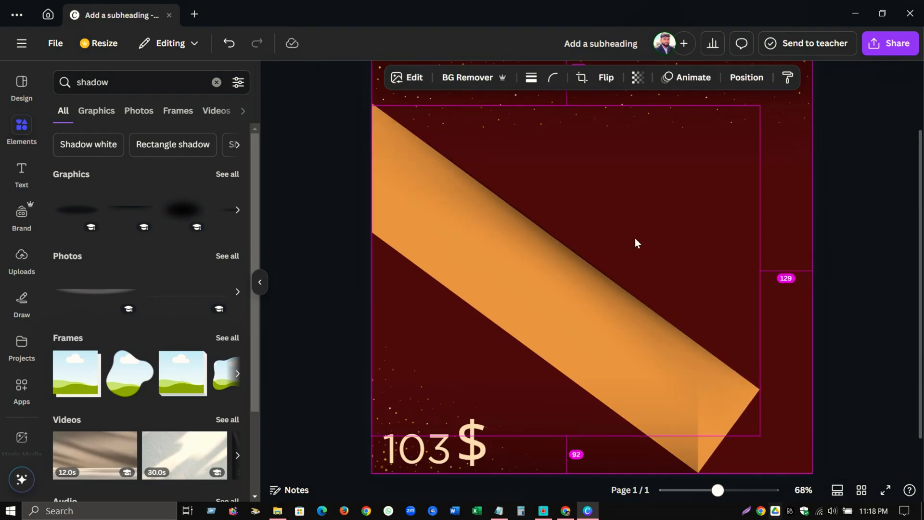
Extend the shadow past both ends of the diagonal band and align it at 36° flush with the band's upper edge
drag(754, 421, 814, 447)
drag(362, 132, 351, 125)
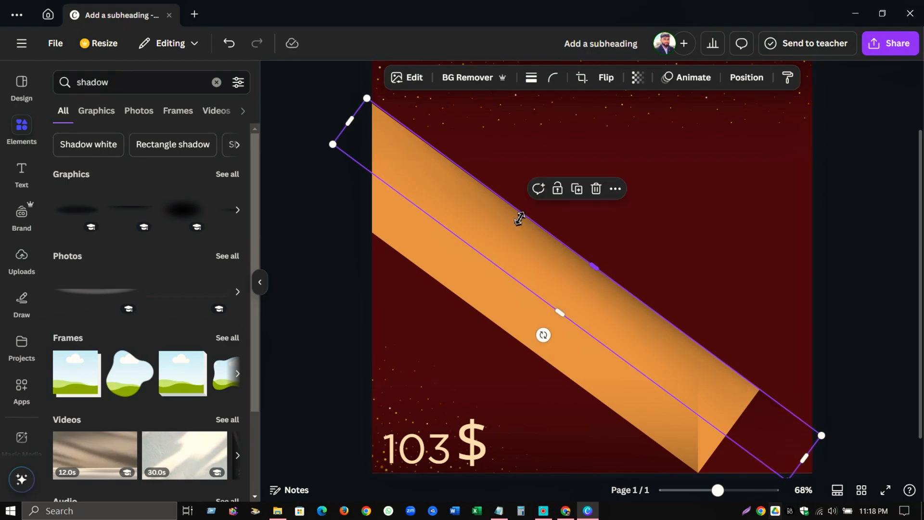
drag(544, 336, 530, 366)
scroll(564, 289, up, 3)
scroll(565, 289, up, 2)
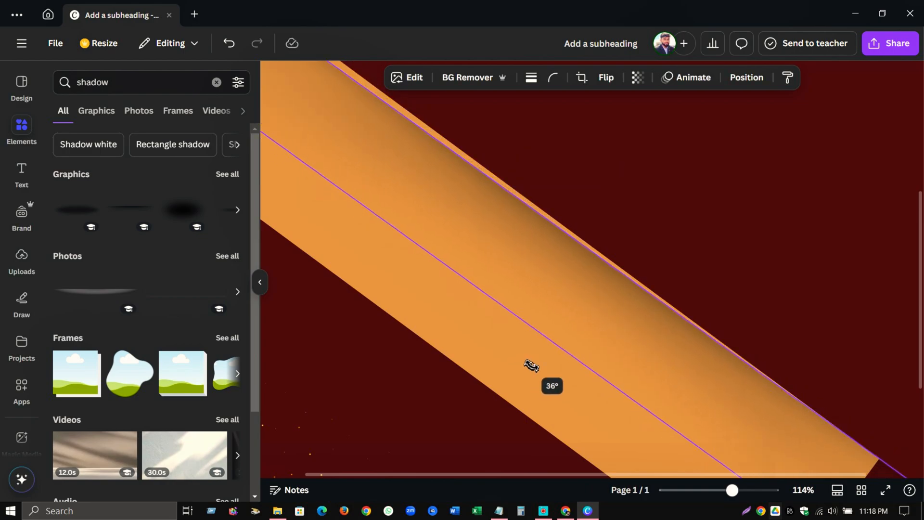
drag(532, 366, 532, 366)
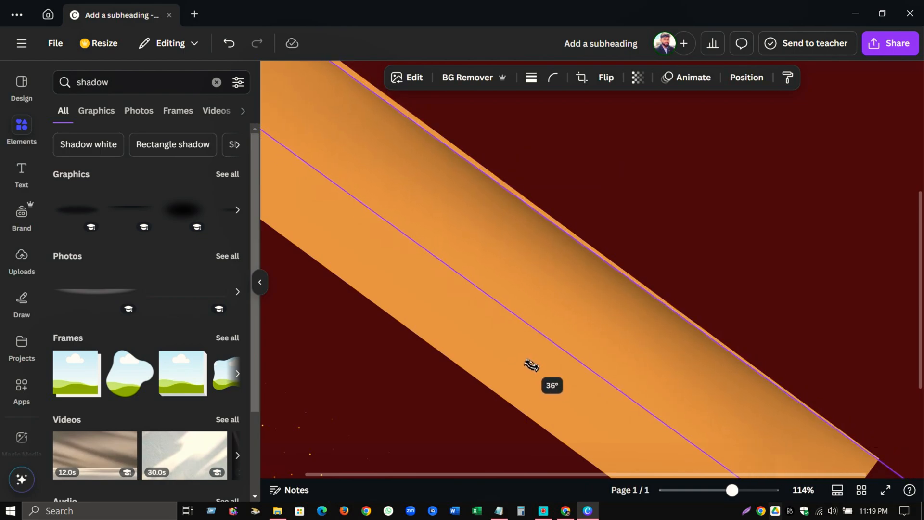
drag(553, 308, 504, 263)
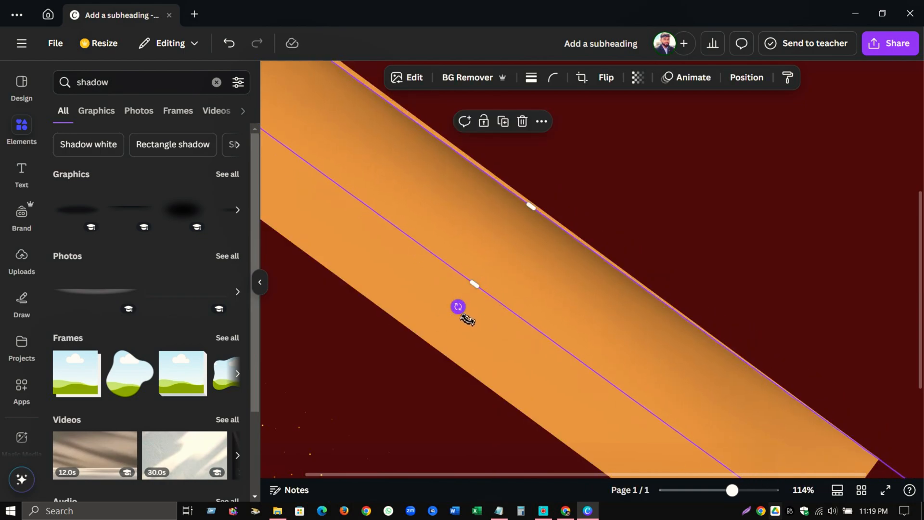
drag(466, 318, 469, 319)
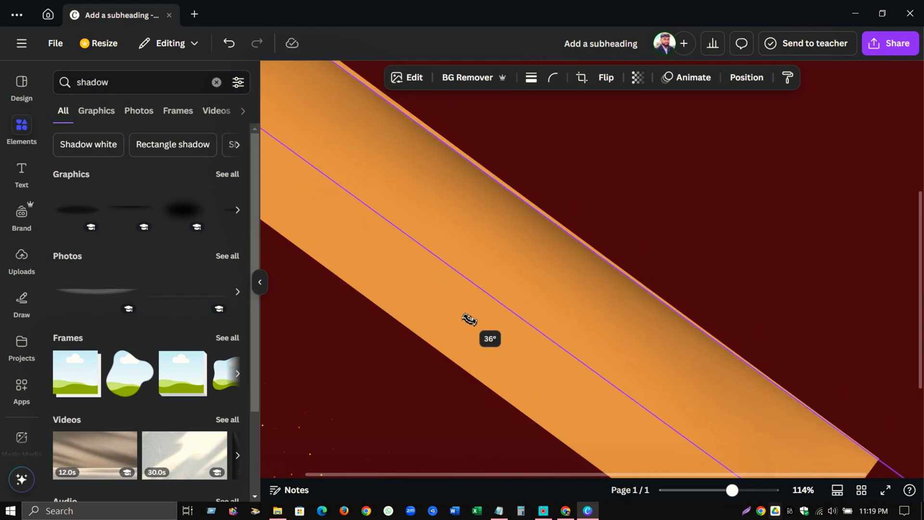
drag(511, 247, 514, 245)
drag(468, 310, 469, 309)
Narrow the diagonal band from its lower edge and fill it with the dark red #450c0c
click(439, 316)
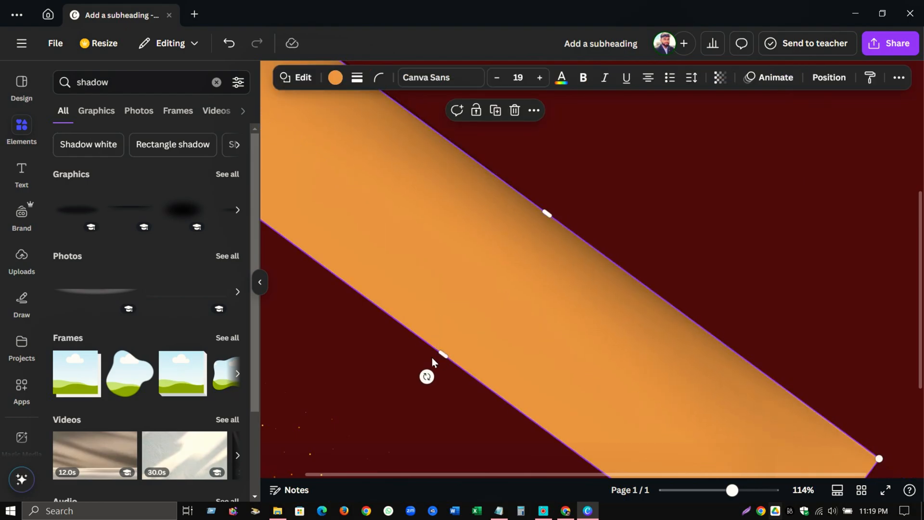
drag(433, 360, 462, 340)
click(461, 284)
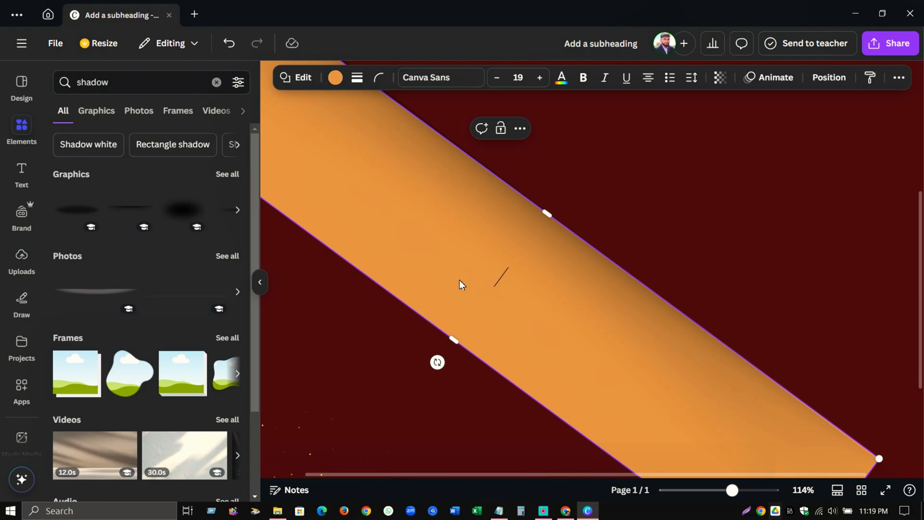
click(336, 78)
click(68, 163)
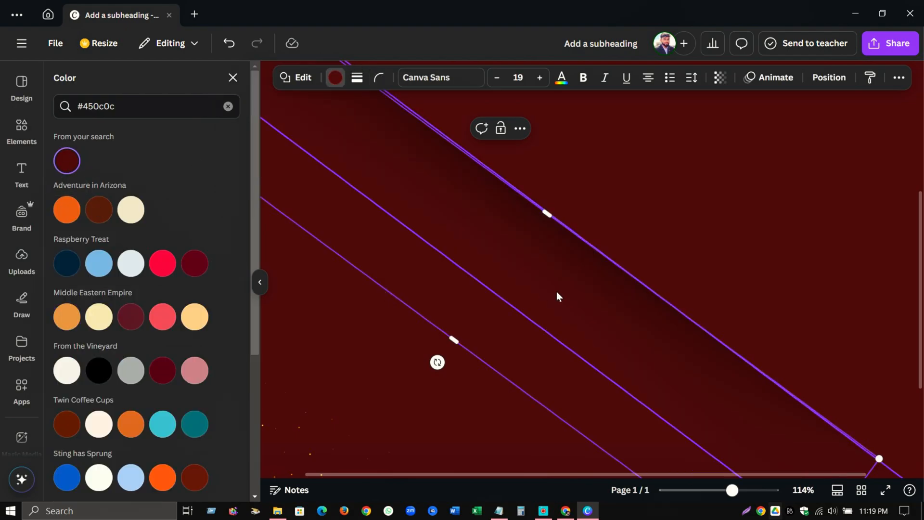
Duplicate the shadow and offset the copy slightly beyond the band's upper edge
click(668, 209)
scroll(628, 231, down, 3)
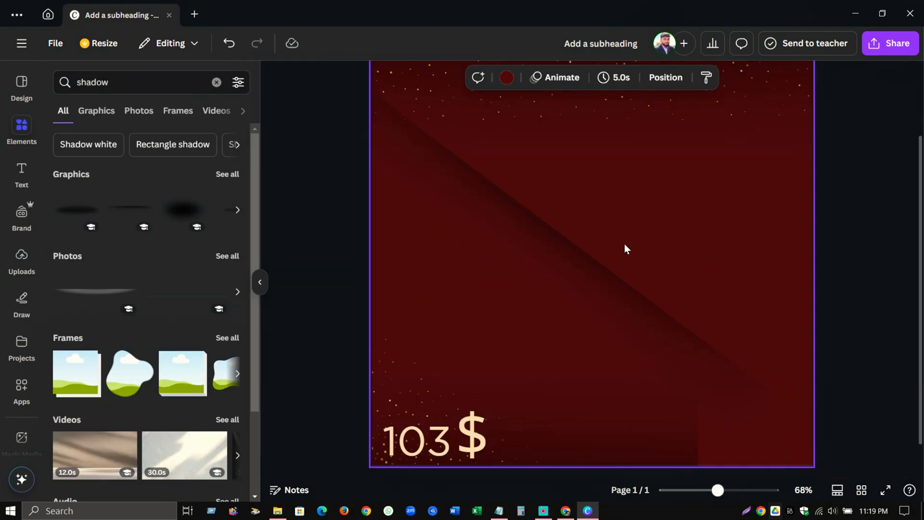
scroll(625, 243, up, 1)
click(557, 270)
click(531, 145)
drag(584, 281, 607, 292)
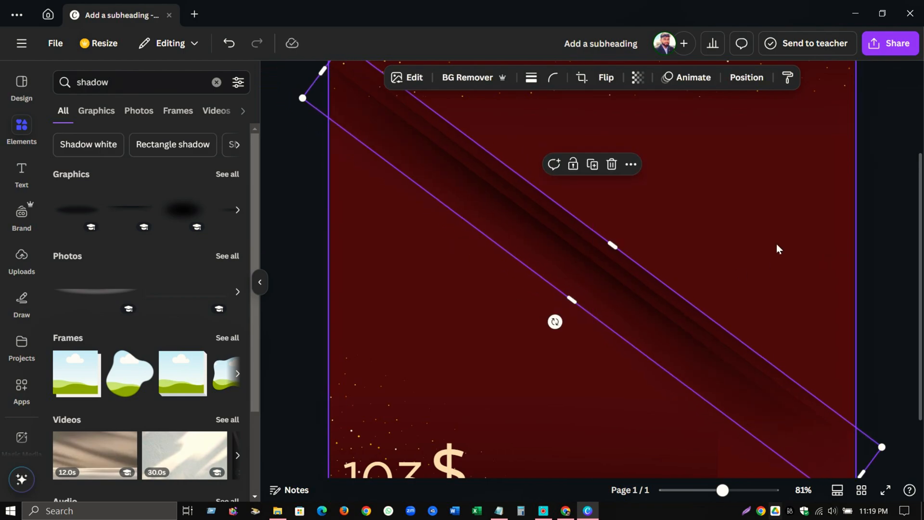
click(600, 165)
Recolor the diagonal band with the dark crimson shade of the Raspberry Treat palette
drag(484, 269, 491, 277)
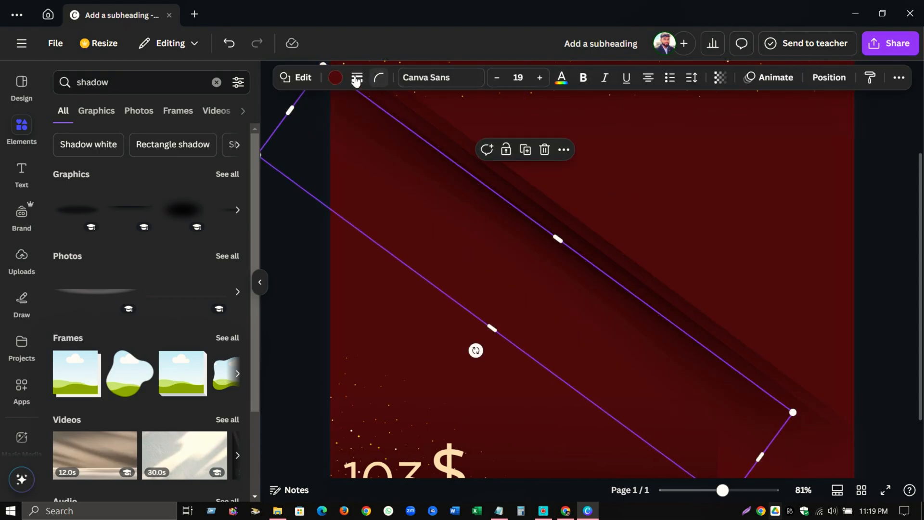
click(336, 77)
click(195, 265)
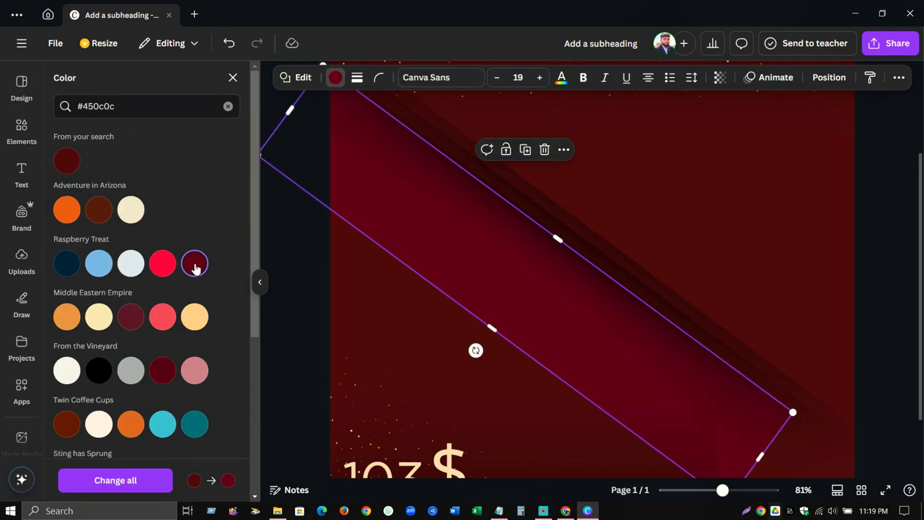
Duplicate the shadow, flip the copy vertically and lay it along the band's lower edge
click(550, 210)
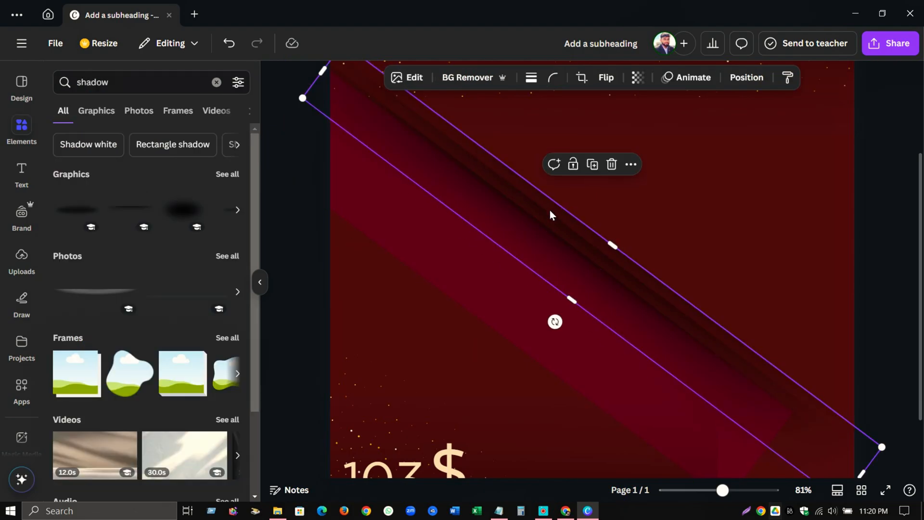
click(592, 164)
click(606, 77)
click(609, 133)
drag(561, 297, 536, 333)
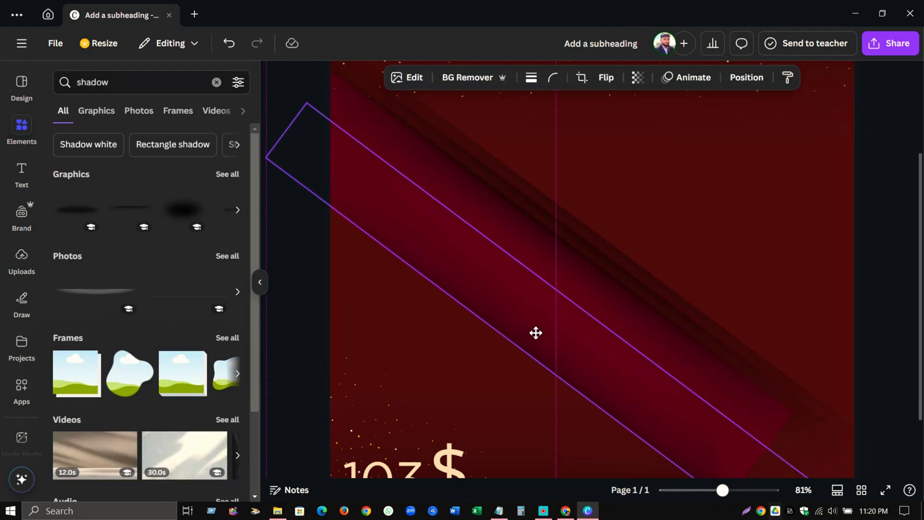
mouse_move(519, 382)
mouse_down()
mouse_move(532, 394)
mouse_move(535, 387)
mouse_up()
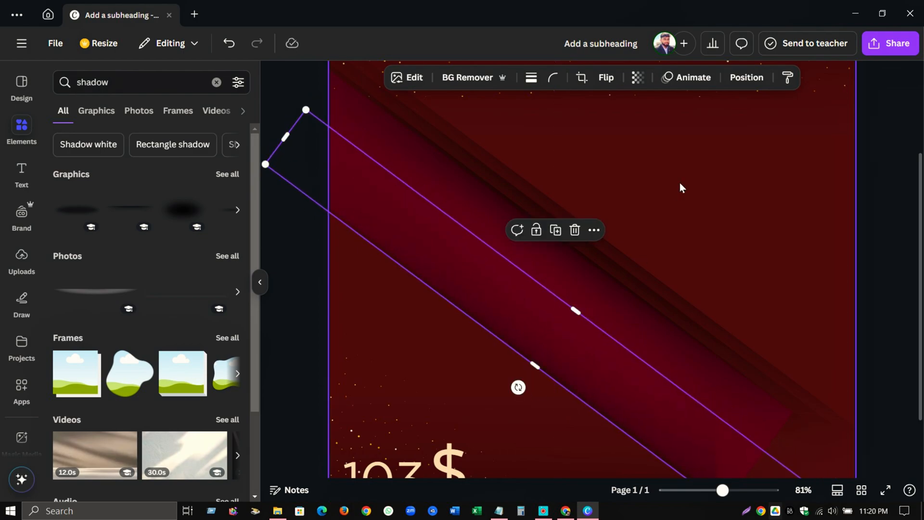
Fine-tune the flipped shadow's rotation so it follows the slope of the band's lower edge
click(629, 292)
scroll(550, 384, up, 3)
click(549, 383)
click(723, 198)
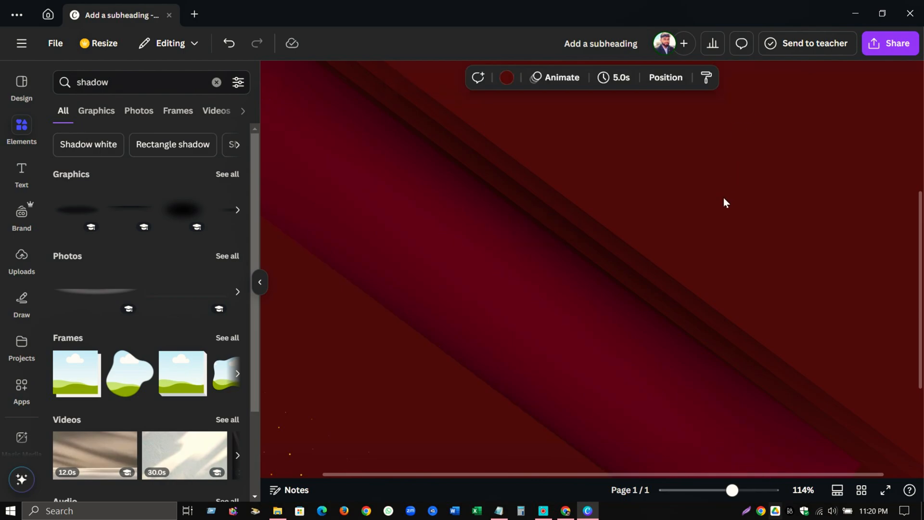
scroll(723, 201, down, 3)
scroll(532, 361, up, 6)
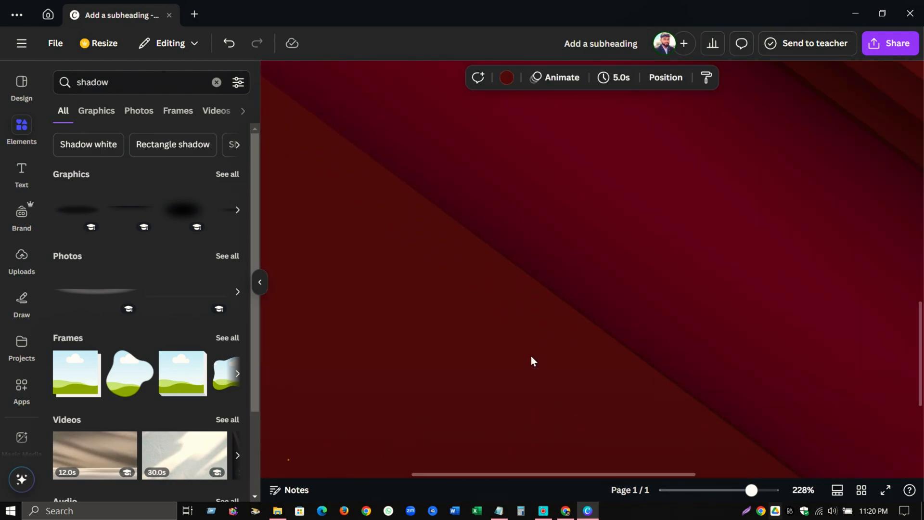
click(656, 316)
key(ctrl+z)
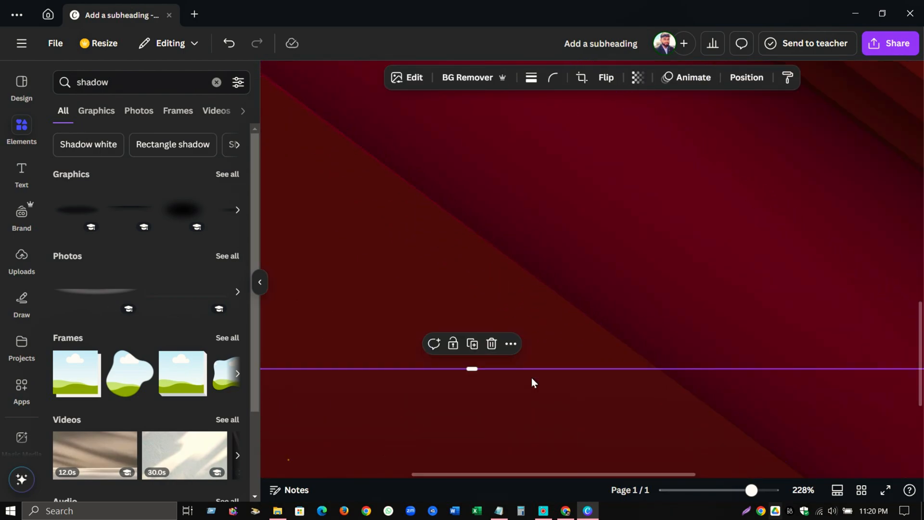
key(ctrl+y)
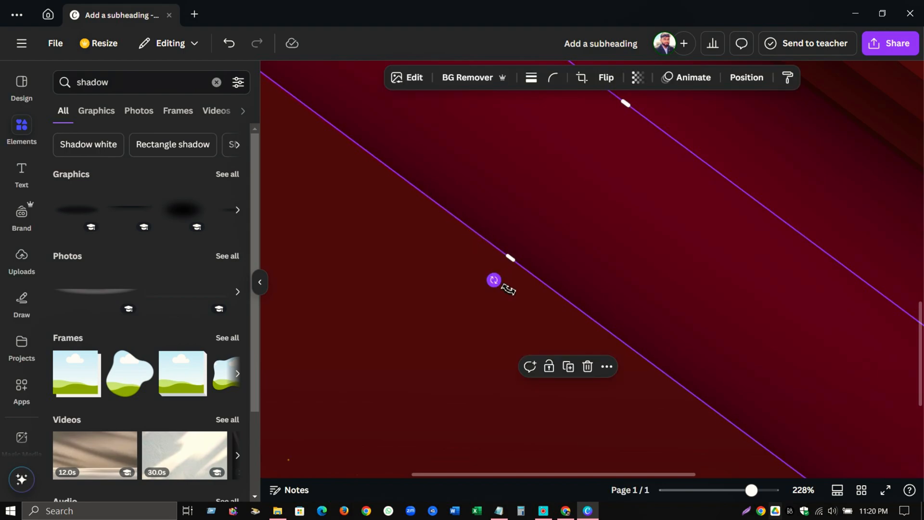
drag(508, 289, 504, 275)
click(451, 328)
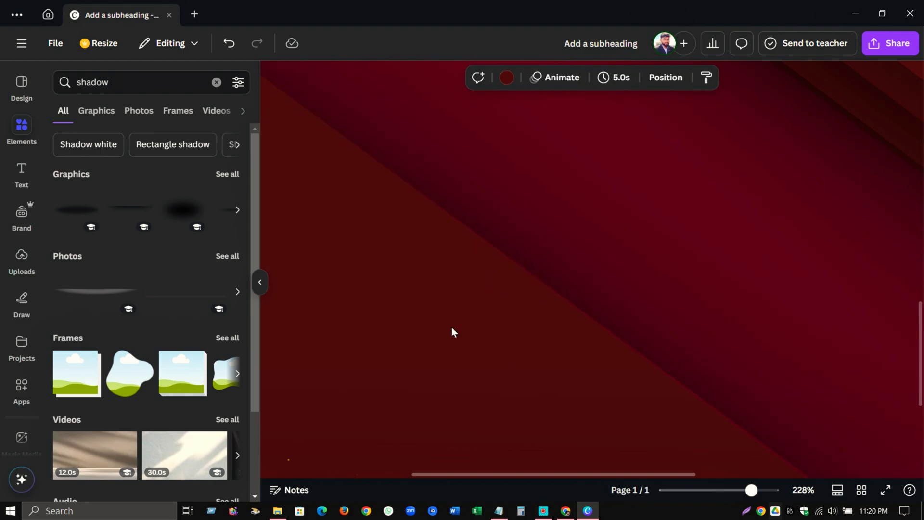
Nudge the flipped shadow until it sits flush with the band's lower edge
click(569, 244)
drag(569, 243, 574, 249)
click(497, 336)
scroll(569, 376, down, 5)
click(530, 266)
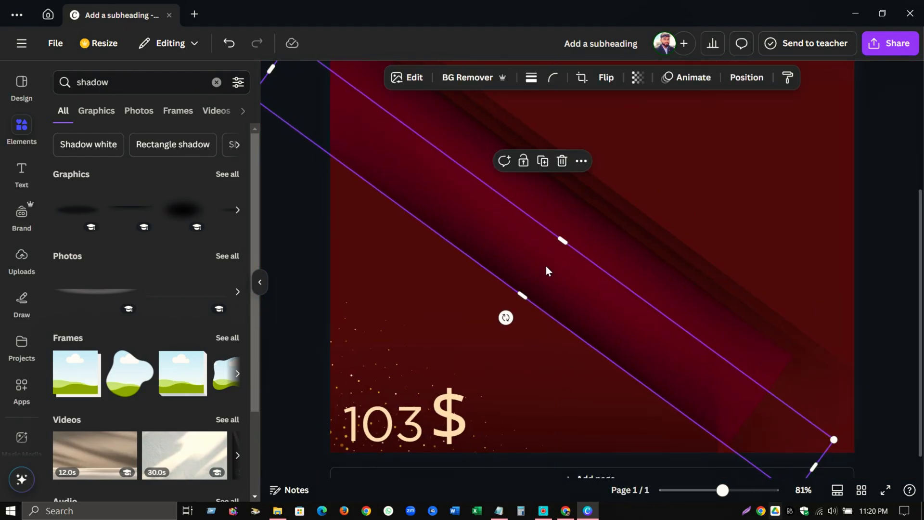
Inspect the shadow fit along the band's lower edge and touch up the placement near the band's lower corner
click(657, 226)
scroll(527, 348, up, 3)
scroll(527, 348, up, 2)
click(571, 264)
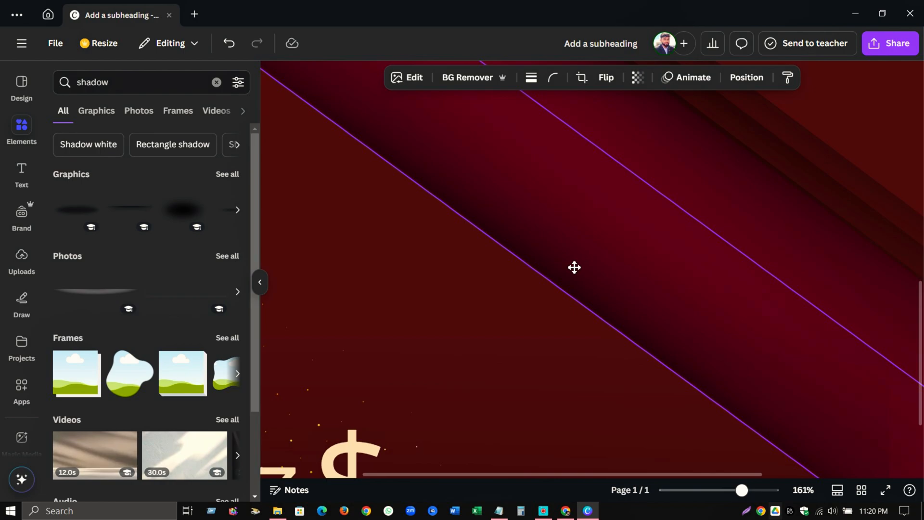
click(548, 282)
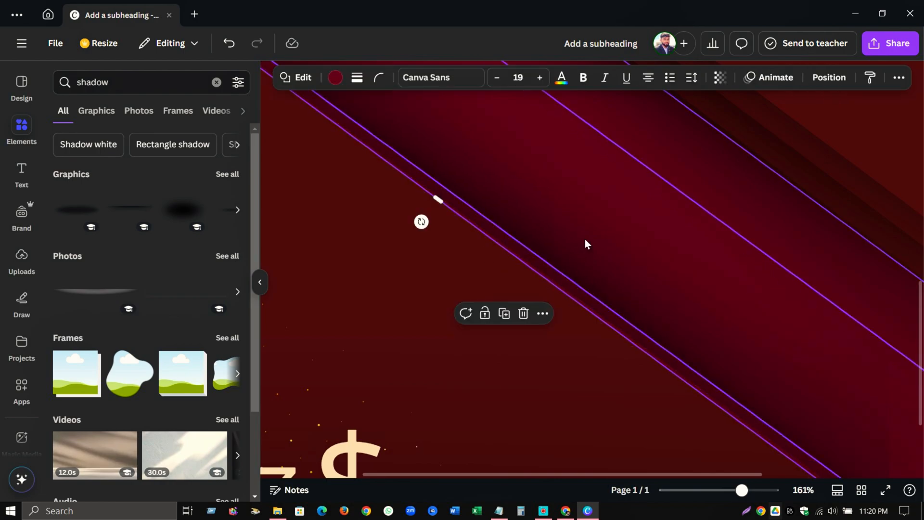
click(582, 282)
scroll(533, 305, up, 8)
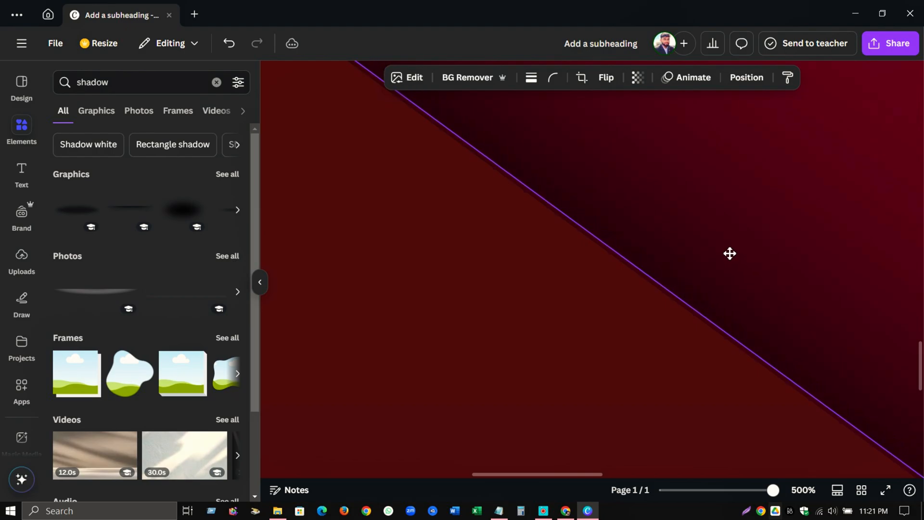
click(699, 228)
scroll(699, 231, down, 10)
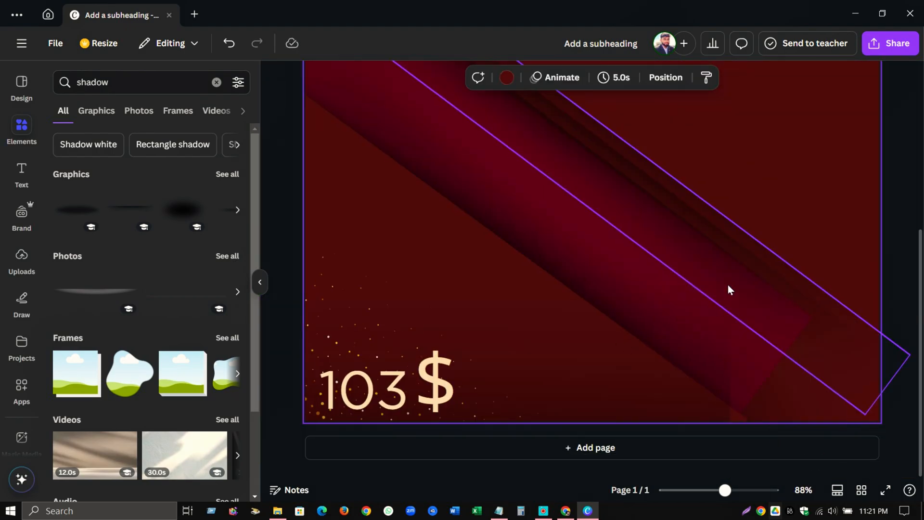
click(680, 410)
drag(673, 417, 693, 422)
click(426, 239)
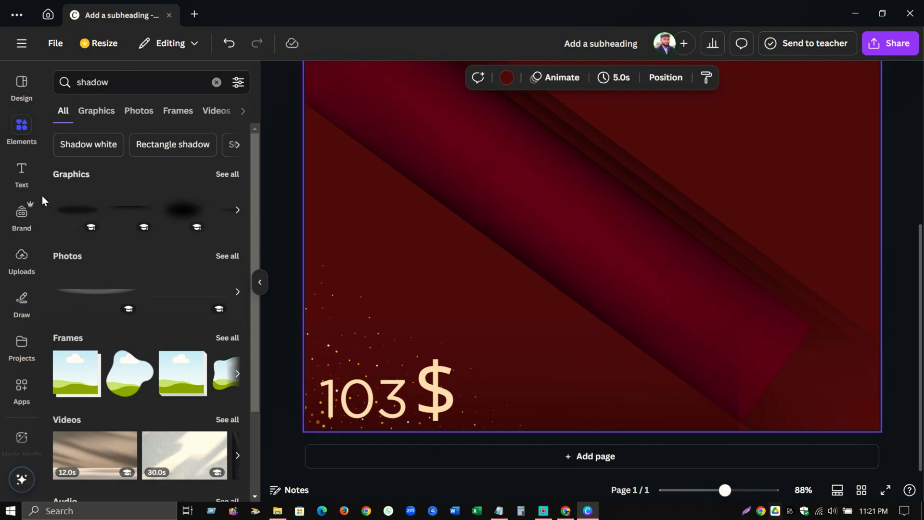
Add a dark red square shape and place it at the page's left side, just above the price
click(21, 127)
click(217, 87)
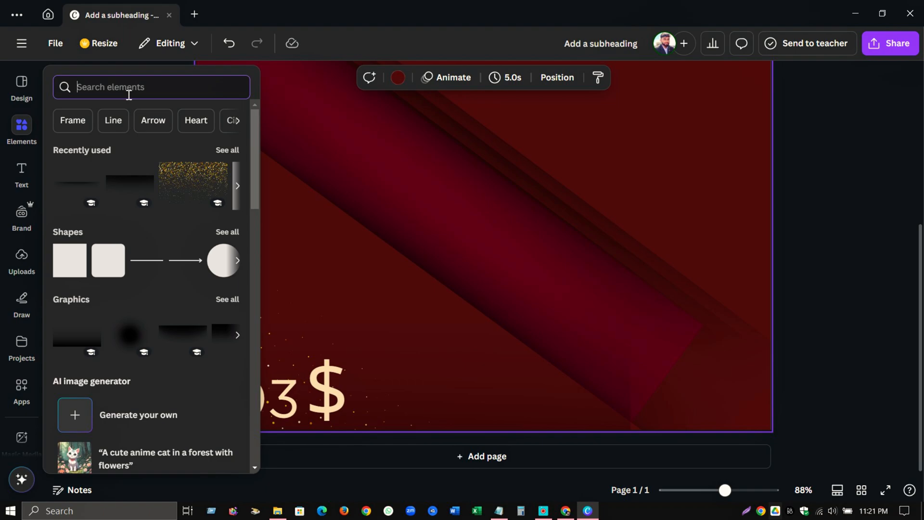
click(73, 270)
drag(472, 183, 257, 303)
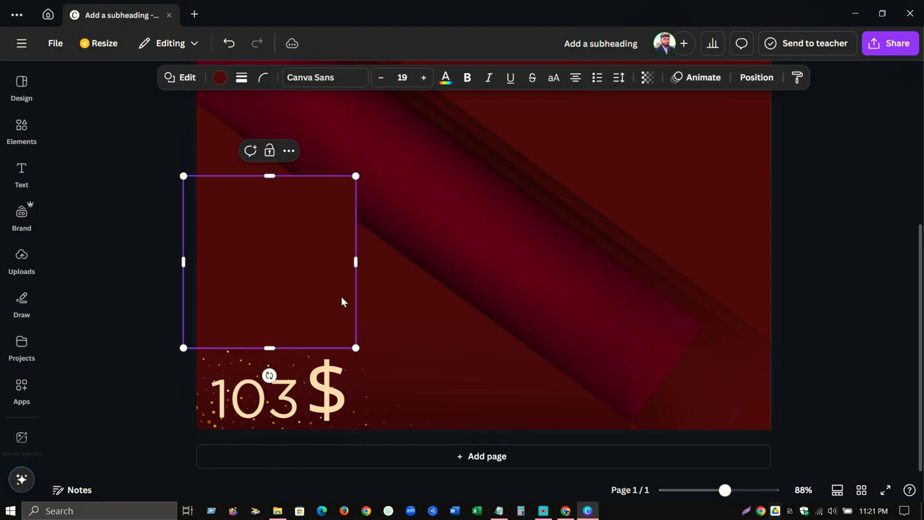
Rotate the square to the band's slope, stretch it into a long strip and lay it against the band's lower edge
drag(279, 380, 186, 396)
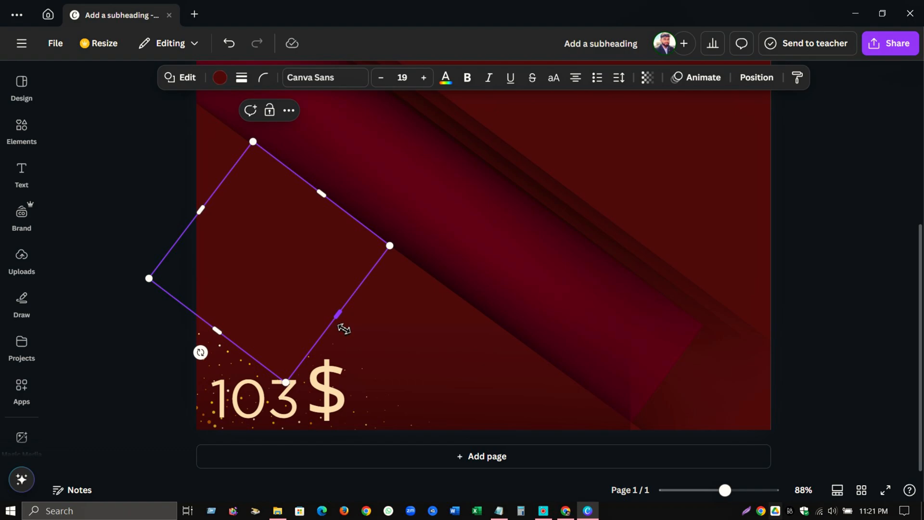
drag(338, 314, 546, 498)
drag(207, 217, 111, 144)
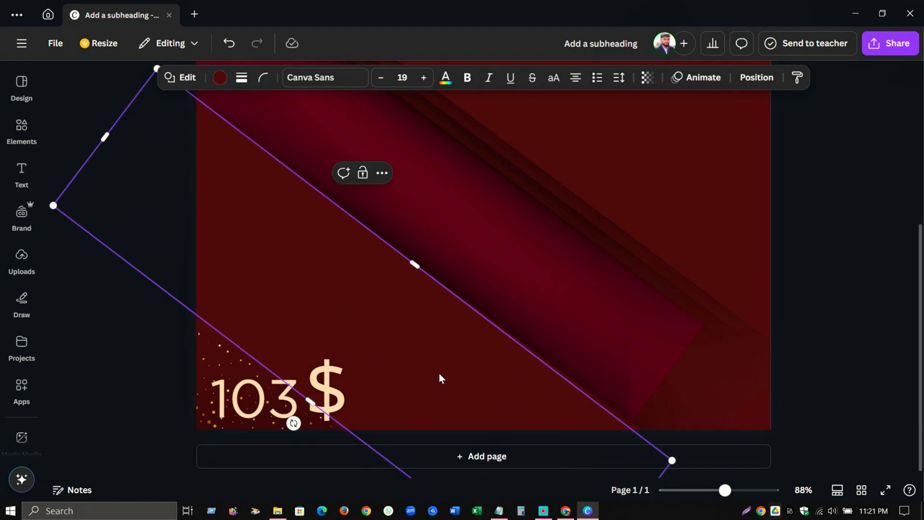
drag(306, 429, 308, 431)
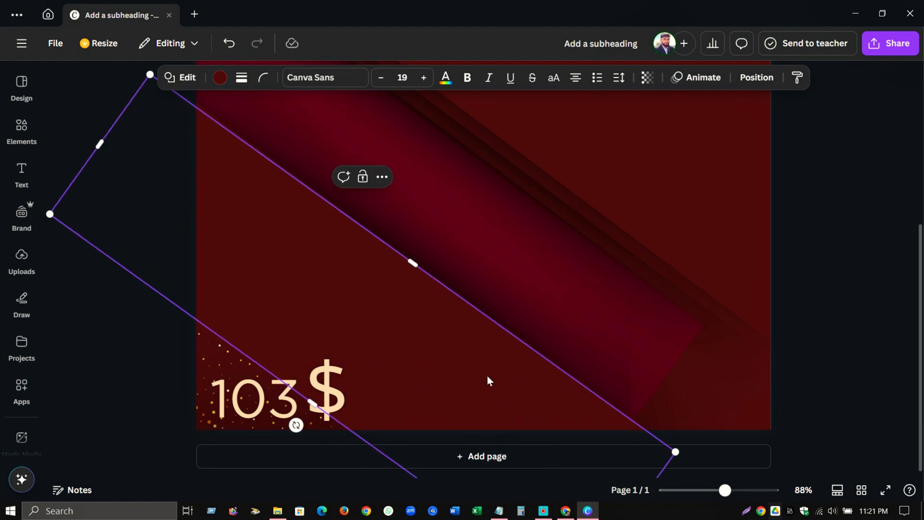
mouse_move(489, 381)
mouse_down()
mouse_move(499, 394)
mouse_move(497, 385)
mouse_up()
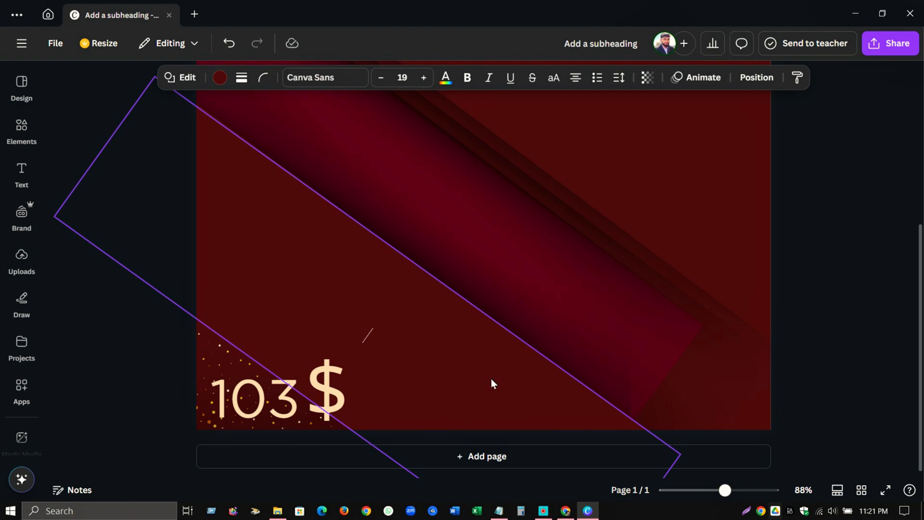
Shift the dark gradient beneath the price and set the 103 and $ texts side by side at the page's lower-left corner
click(258, 420)
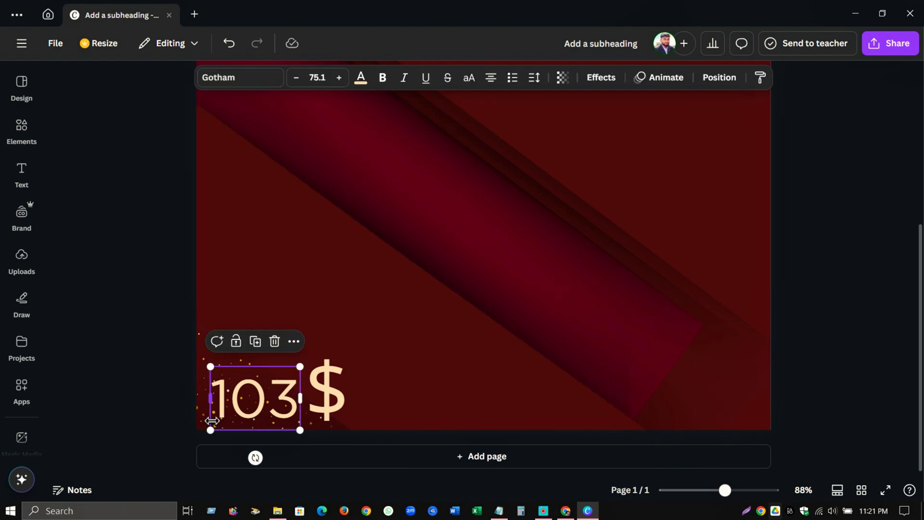
drag(334, 433, 318, 370)
drag(286, 414, 276, 378)
drag(335, 430, 357, 439)
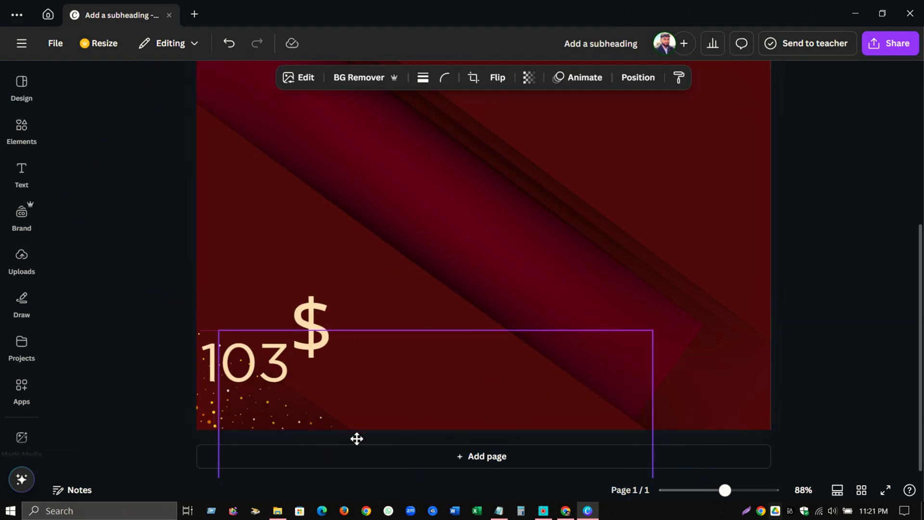
drag(315, 320, 348, 366)
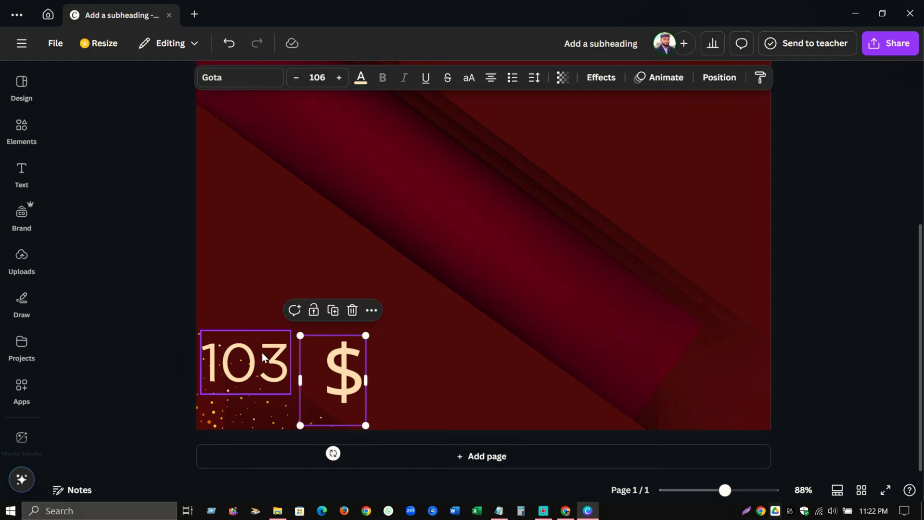
drag(268, 358, 272, 387)
drag(346, 383, 328, 400)
click(633, 390)
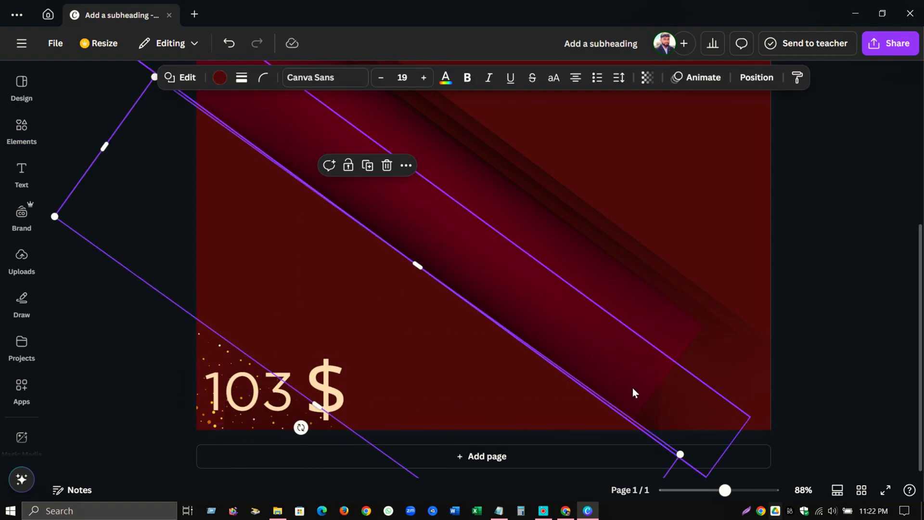
click(805, 361)
Add the recently used gold ribbon bow graphic and move it onto the lower half of the band
scroll(801, 360, down, 4)
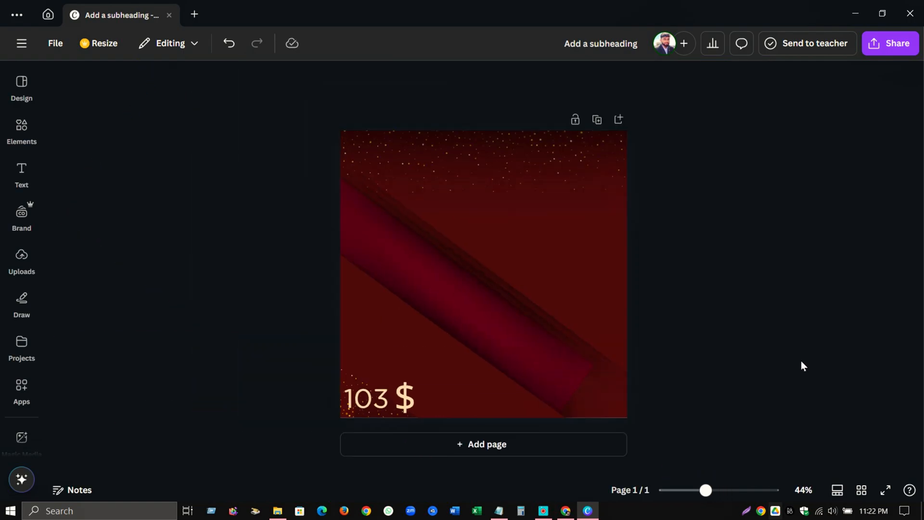
scroll(801, 360, up, 3)
scroll(801, 361, down, 2)
click(37, 143)
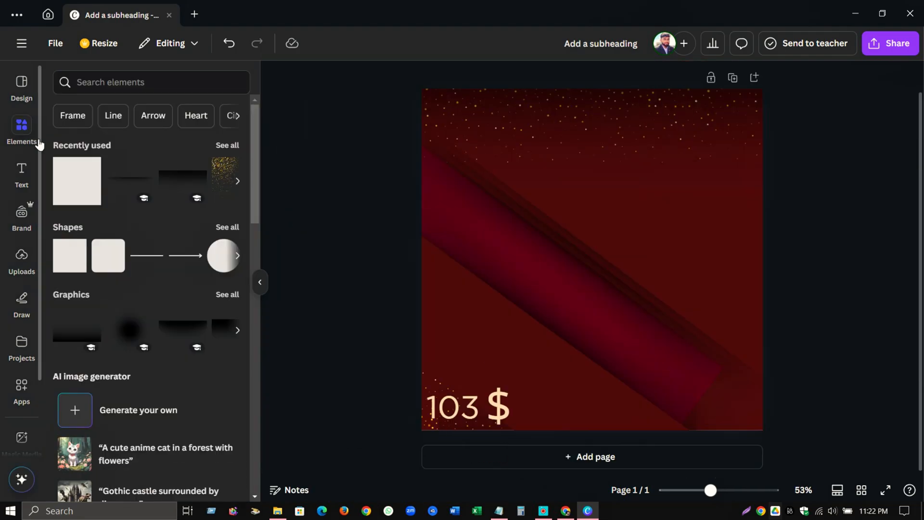
click(227, 145)
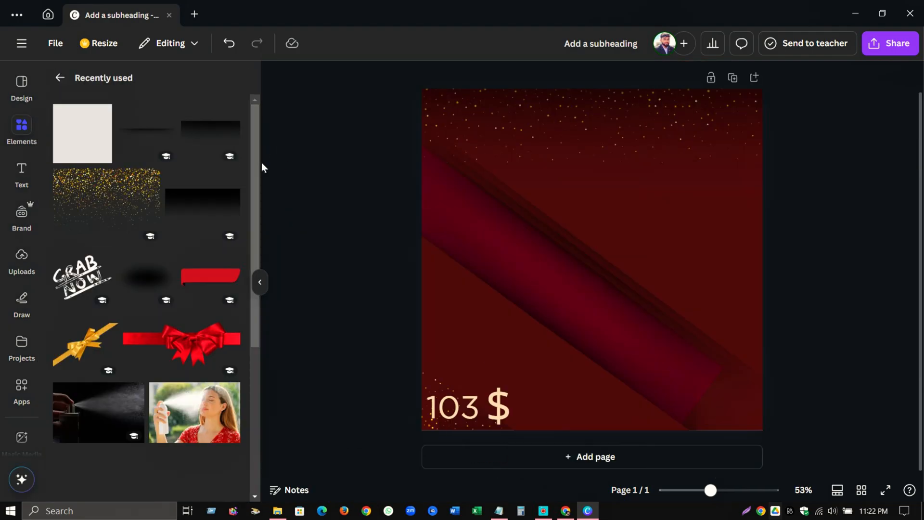
scroll(248, 251, down, 2)
click(99, 286)
drag(592, 260, 658, 306)
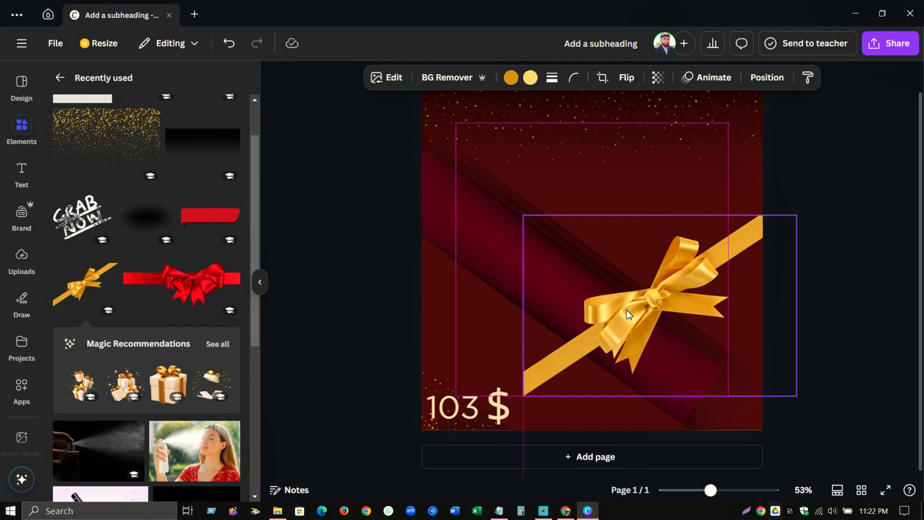
Rotate the gold bow until its ribbon is horizontal, shrink it and place it across the band's lower end, reaching the page's right edge
drag(660, 425, 565, 454)
drag(717, 318, 743, 365)
drag(525, 367, 630, 363)
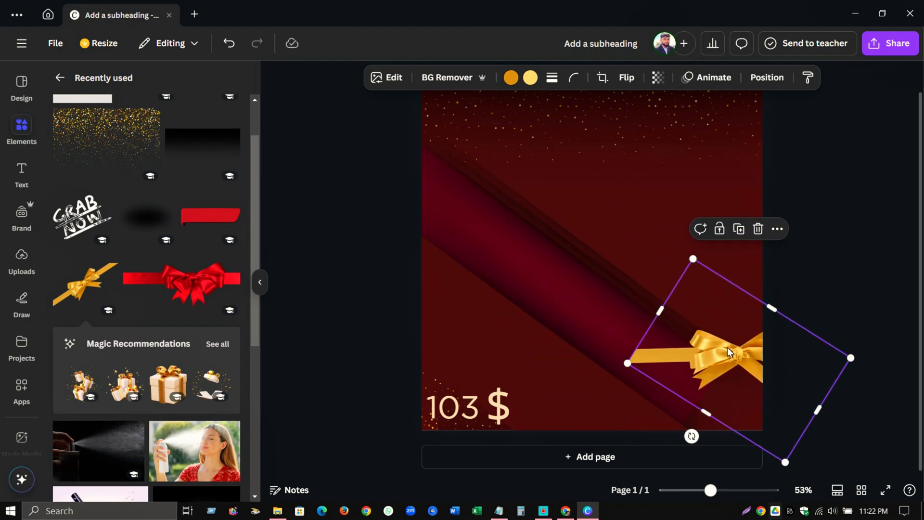
drag(726, 348, 680, 349)
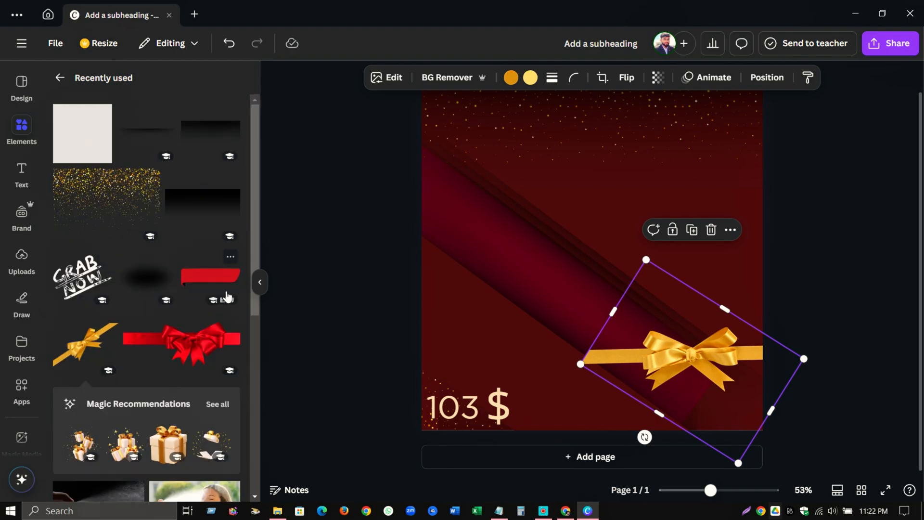
Add the recently used red banner graphic, tilt it to the band's slope and place it just above the band's upper end
click(210, 216)
drag(609, 252, 556, 132)
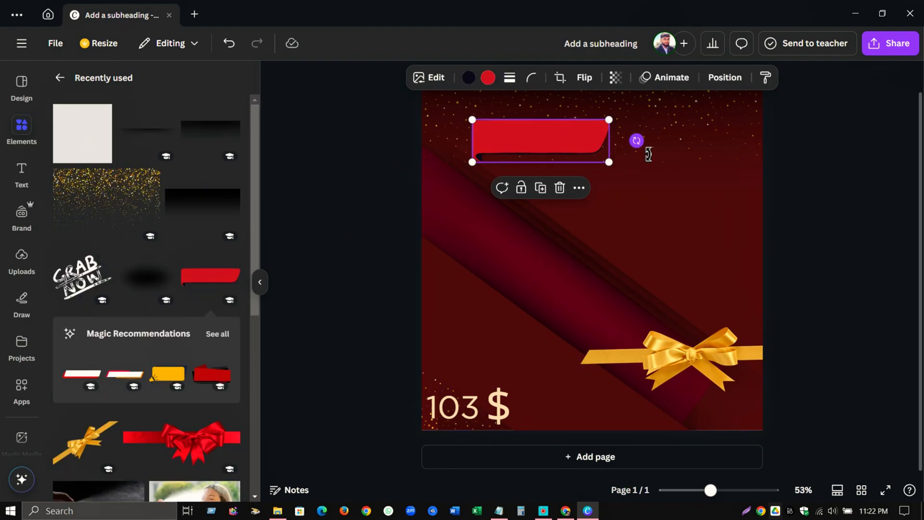
drag(648, 154, 635, 215)
drag(551, 157, 521, 183)
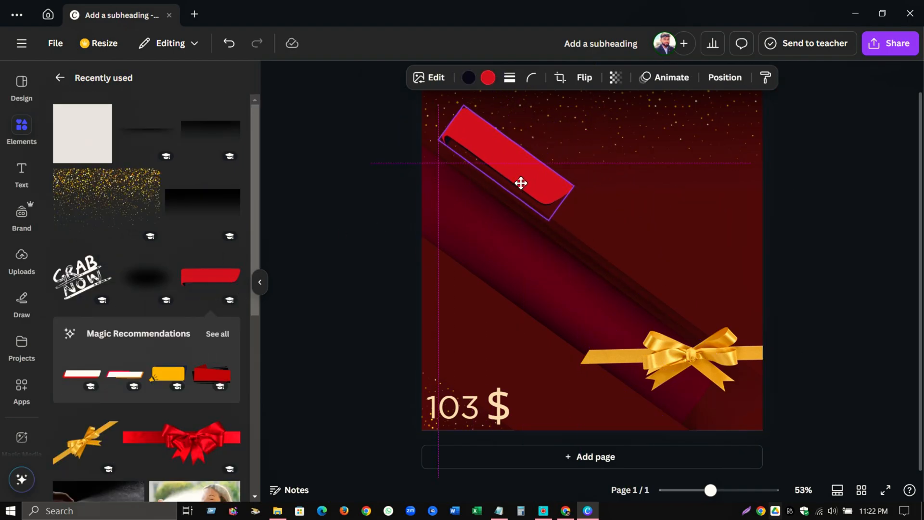
Recolour the tilted red banner with the orange swatch of the Middle Eastern Empire palette
click(773, 210)
scroll(773, 210, up, 1)
click(520, 211)
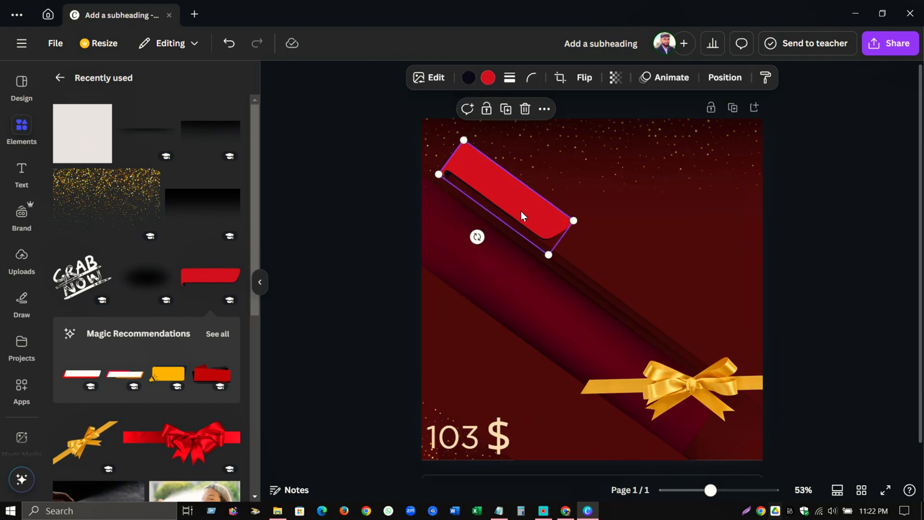
click(491, 81)
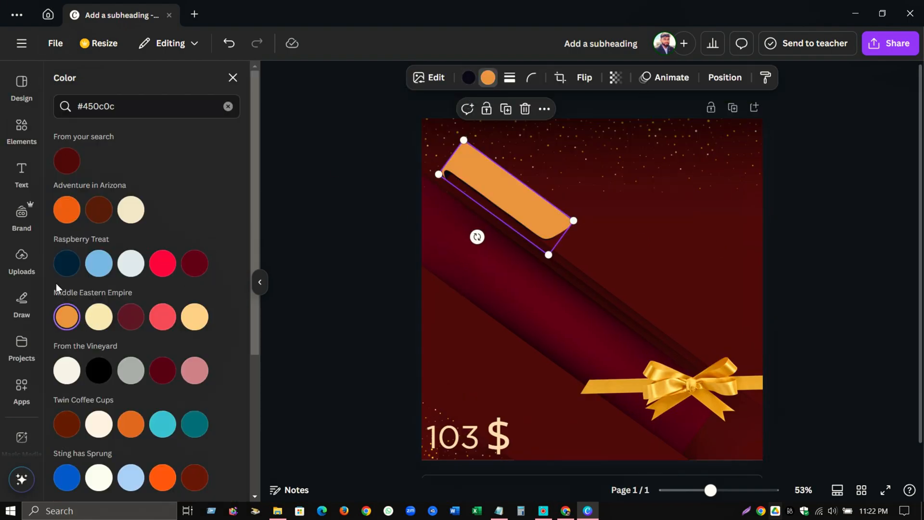
click(233, 78)
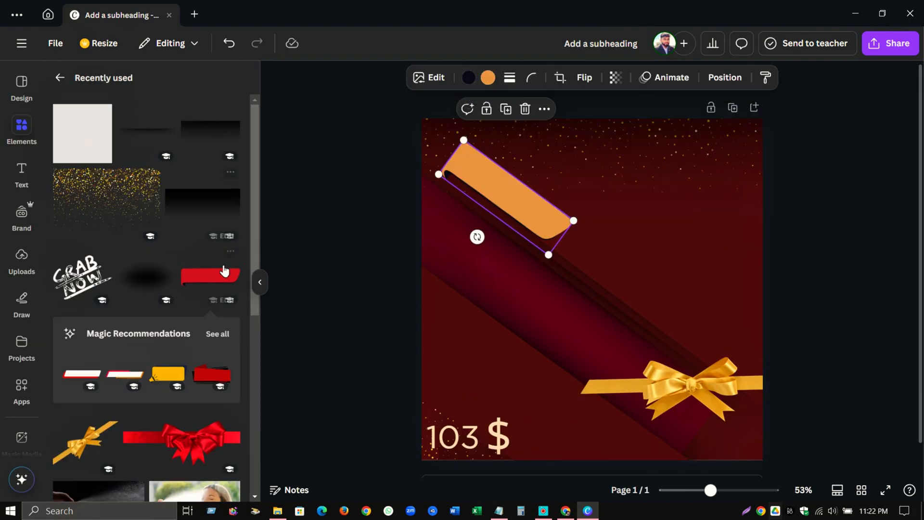
Add the recently used rainy window photo, make it semi-transparent and move it to the page's upper-left corner
scroll(226, 217, down, 10)
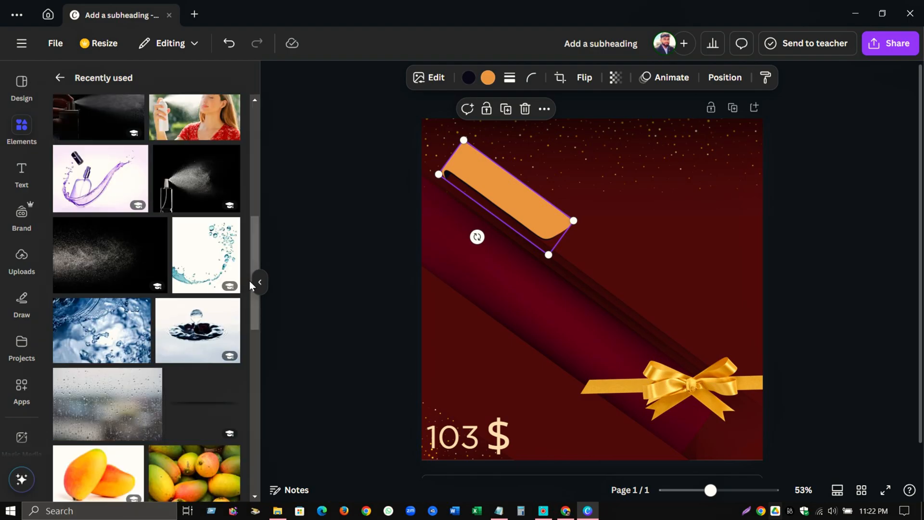
click(116, 359)
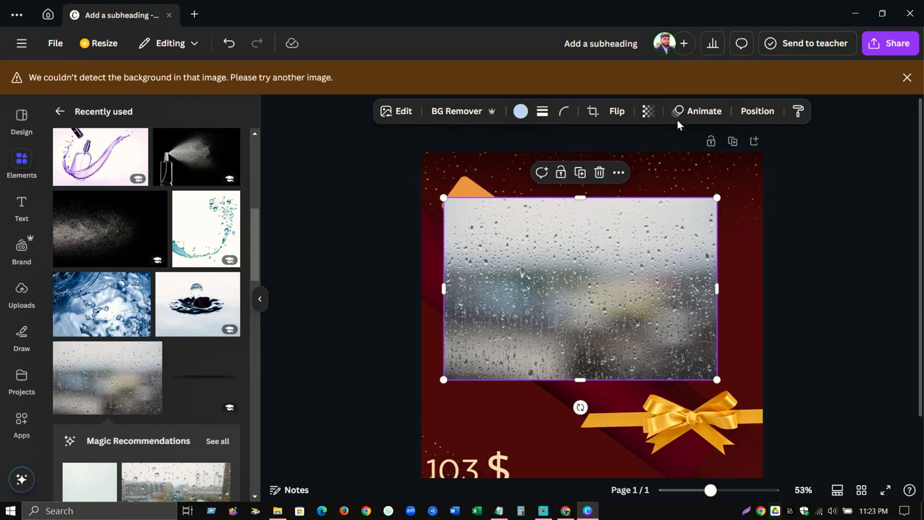
click(649, 110)
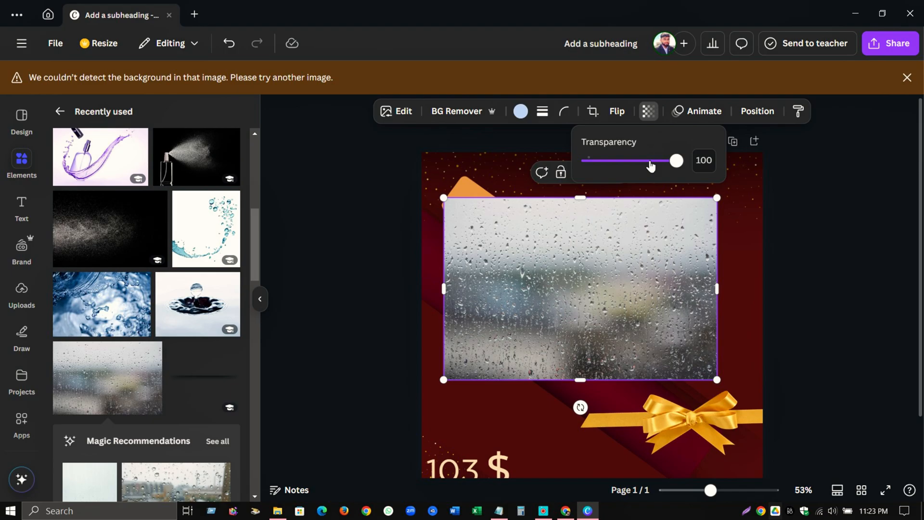
drag(677, 161, 612, 160)
drag(646, 305, 614, 258)
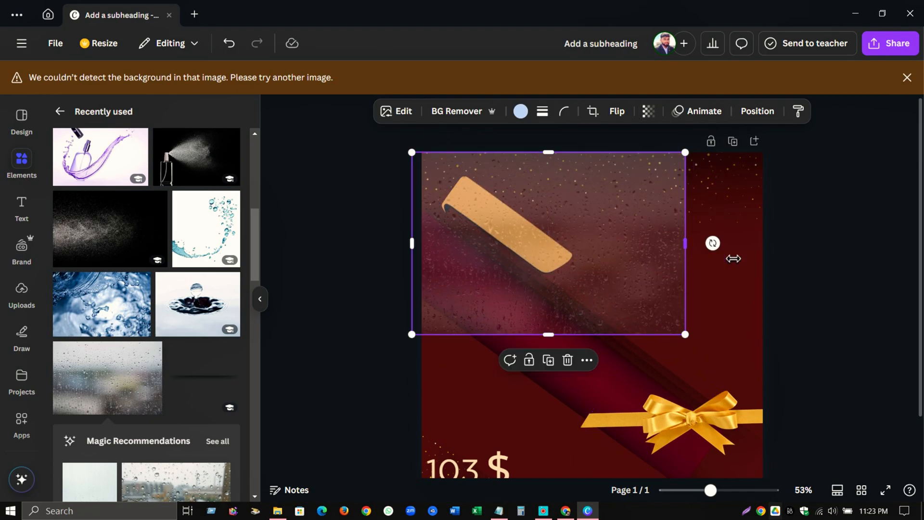
Rotate the raindrop photo to the band's slope and crop it to a long strip that lies over the crimson band
drag(733, 259, 797, 401)
drag(665, 304, 681, 376)
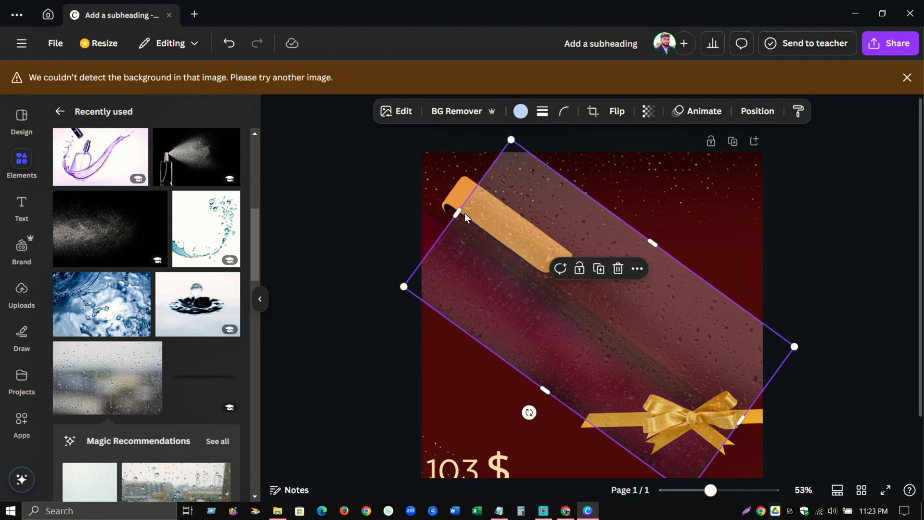
drag(465, 214, 401, 182)
drag(628, 326, 582, 406)
drag(520, 413, 531, 401)
drag(468, 440, 519, 373)
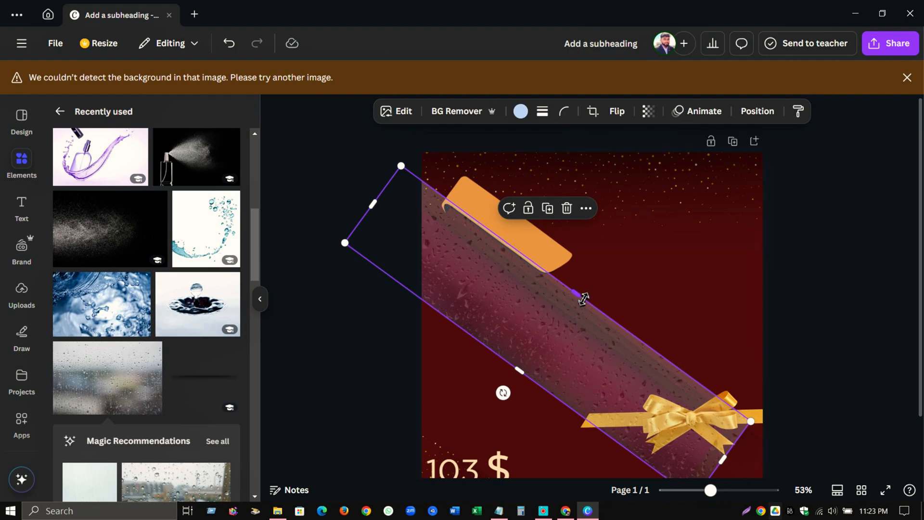
drag(584, 299, 579, 323)
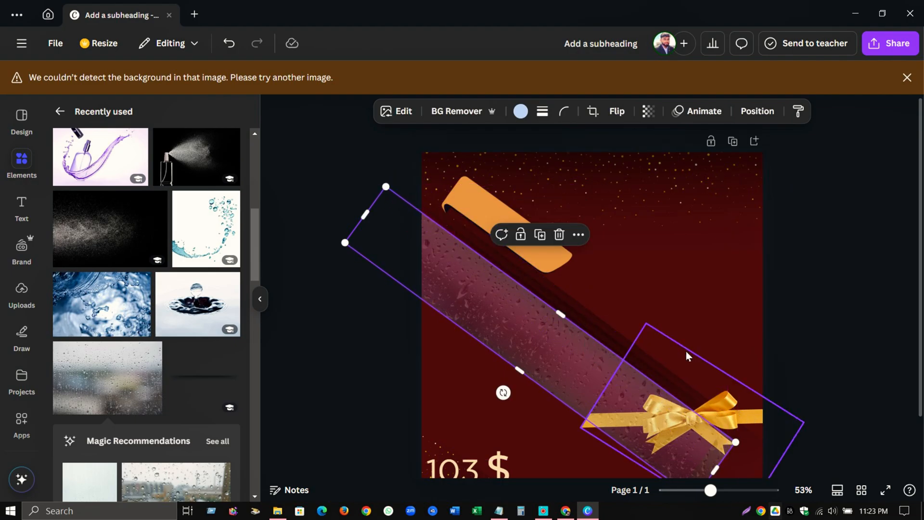
Move the outer shadows away from the band's upper edge and trim the inner shadow so it follows that edge
scroll(644, 388, up, 5)
drag(450, 289, 430, 319)
drag(488, 294, 638, 202)
click(478, 299)
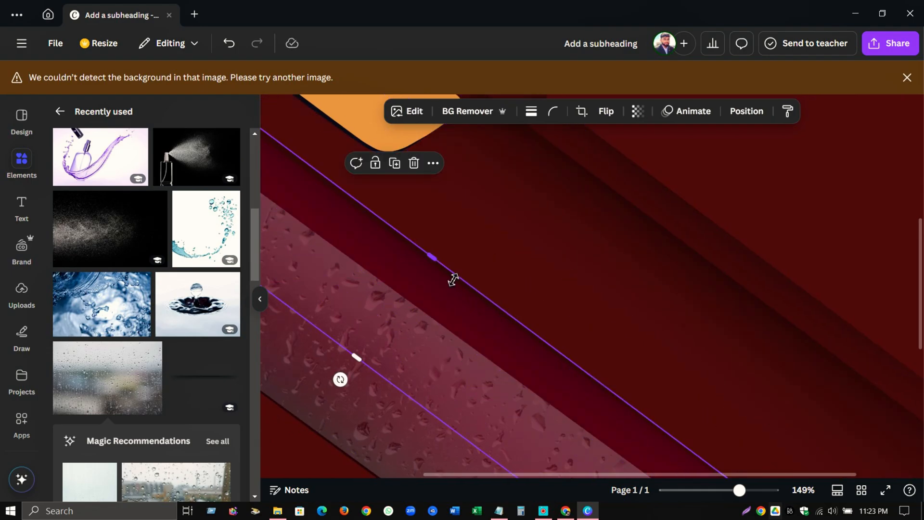
drag(446, 267, 447, 274)
click(611, 250)
drag(611, 251, 615, 229)
click(553, 376)
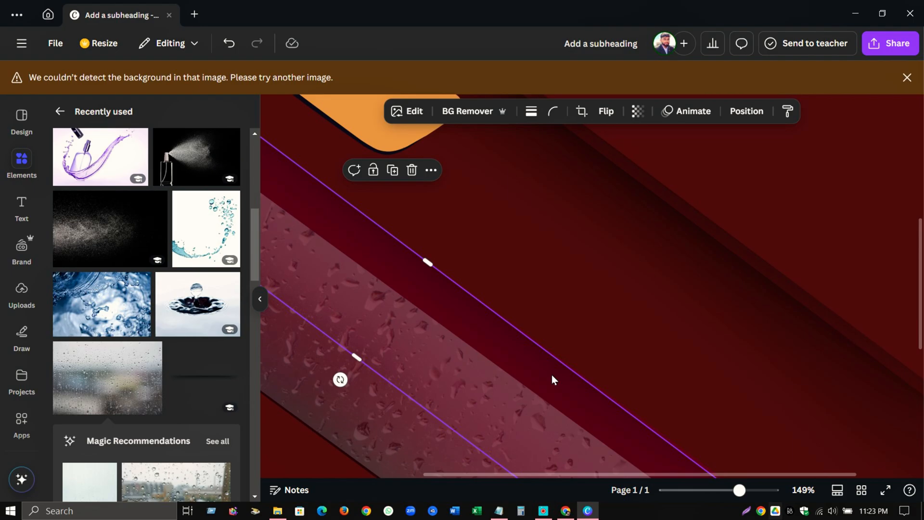
drag(345, 385, 356, 381)
click(554, 260)
Shift and extend the raindrop photo so it covers the band's full width between both edges
click(477, 378)
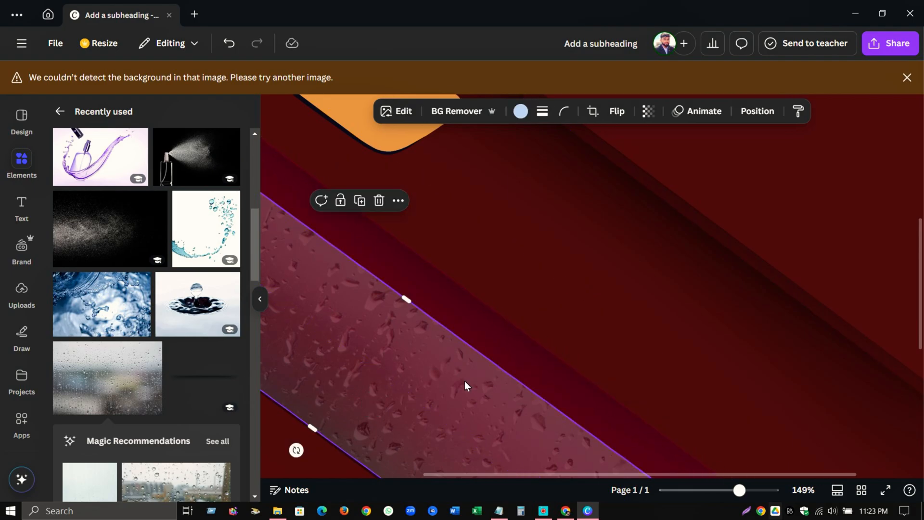
drag(467, 385, 497, 347)
drag(320, 413, 341, 455)
Move the outer shadows back against the band's upper edge, beside the raindrop photo
drag(547, 274, 530, 371)
click(703, 326)
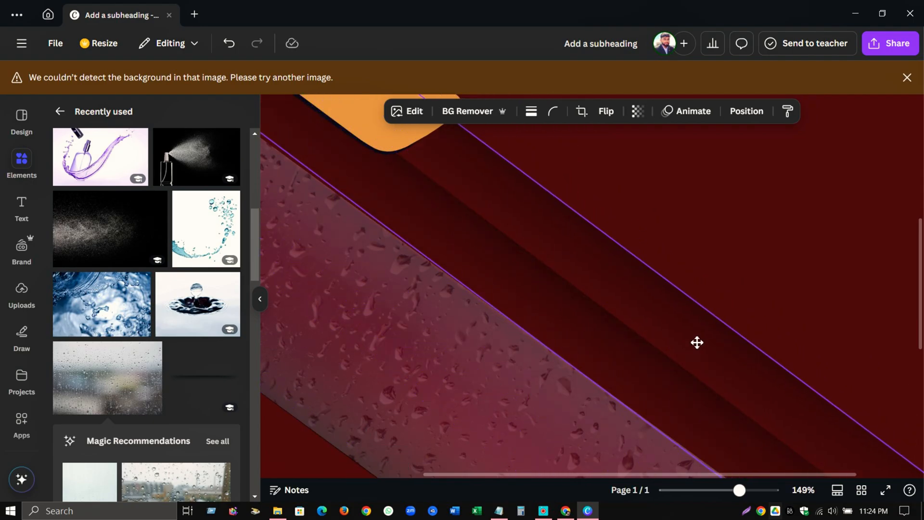
drag(684, 291, 615, 366)
scroll(689, 266, down, 6)
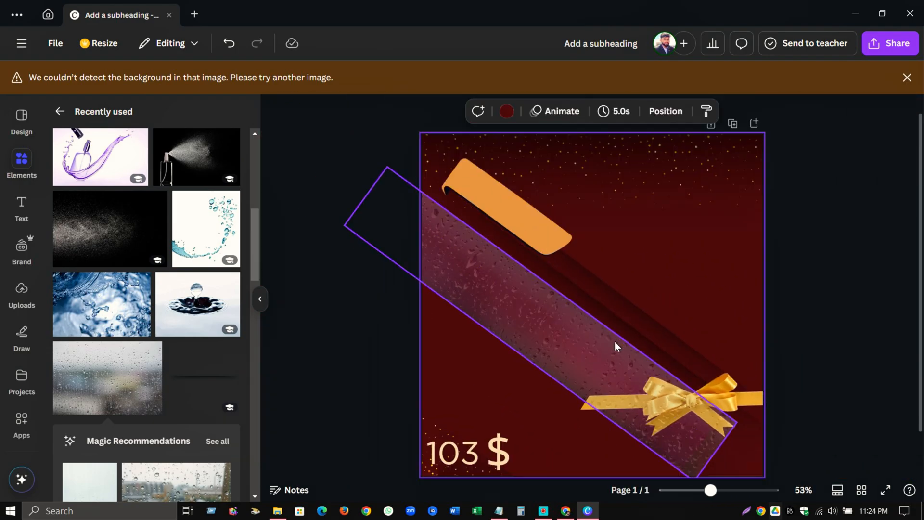
Extend the raindrop photo's lower end past the page corner and set its transparency to 16
click(717, 455)
drag(717, 455, 810, 475)
click(649, 111)
drag(682, 160, 606, 162)
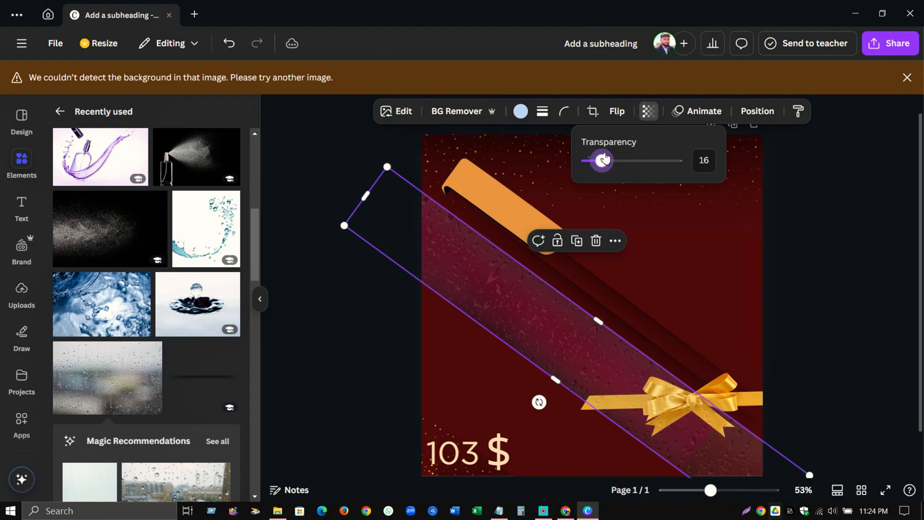
click(776, 226)
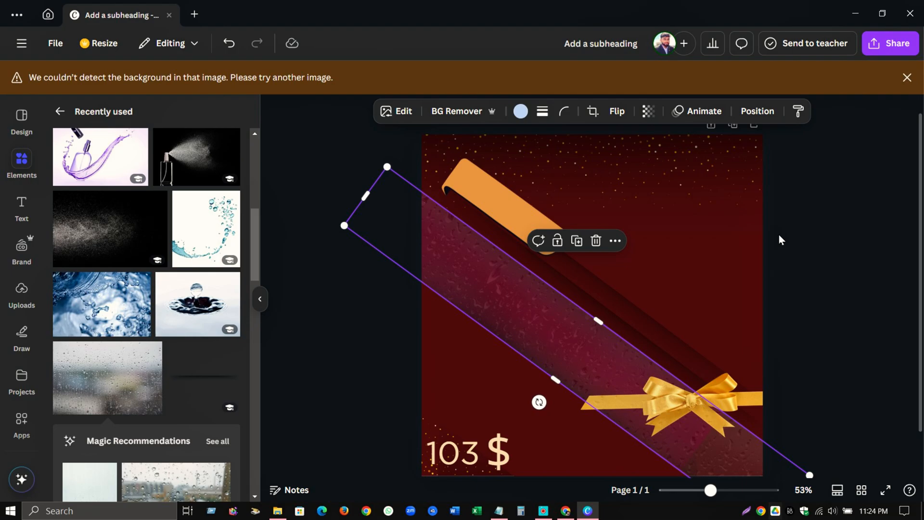
click(781, 240)
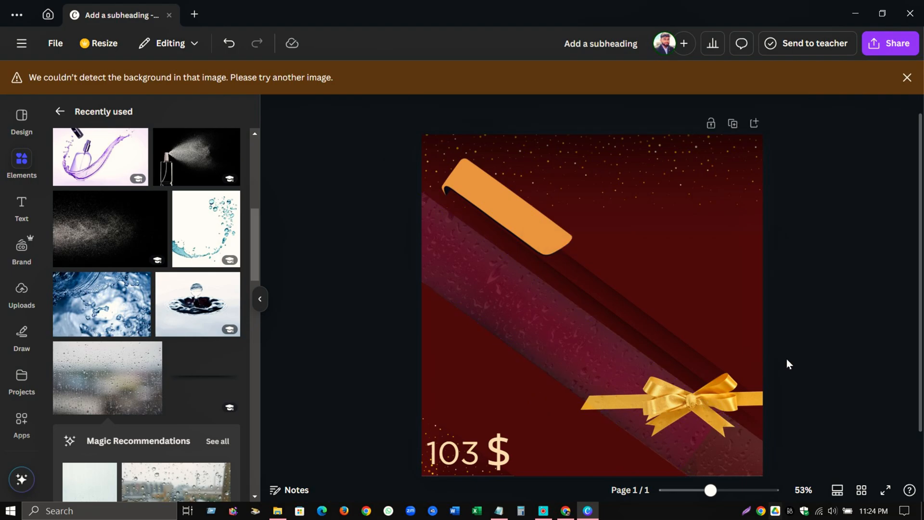
Send the raindrop photo backward in the stacking order, behind the gold bow and the band's shadows
click(685, 449)
click(757, 110)
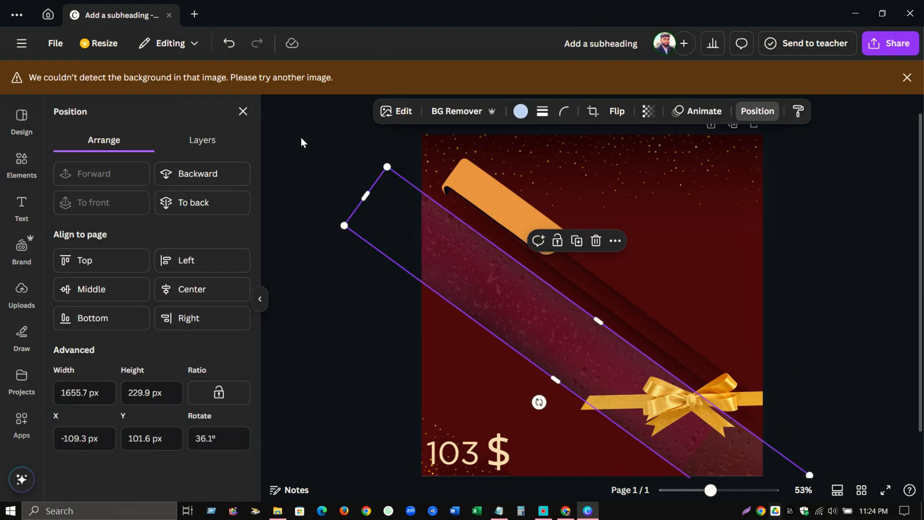
click(225, 174)
click(104, 178)
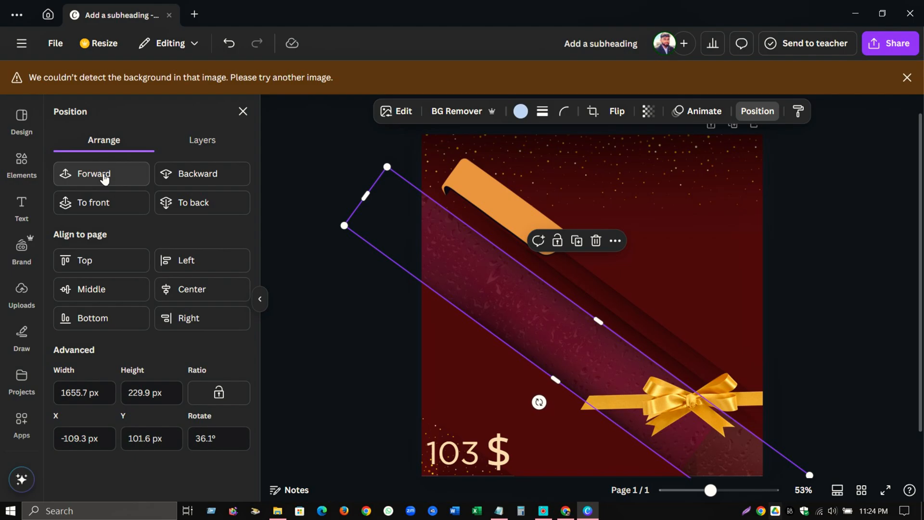
Rearrange the layer list, moving the raindrop photo's layer up above the gold glitter layers
click(202, 140)
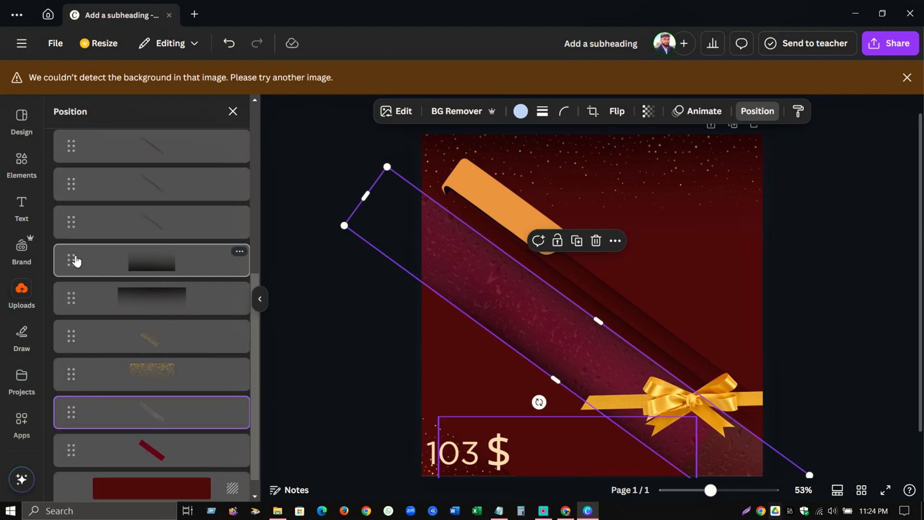
scroll(75, 274, up, 1)
drag(75, 301, 85, 335)
scroll(68, 424, down, 3)
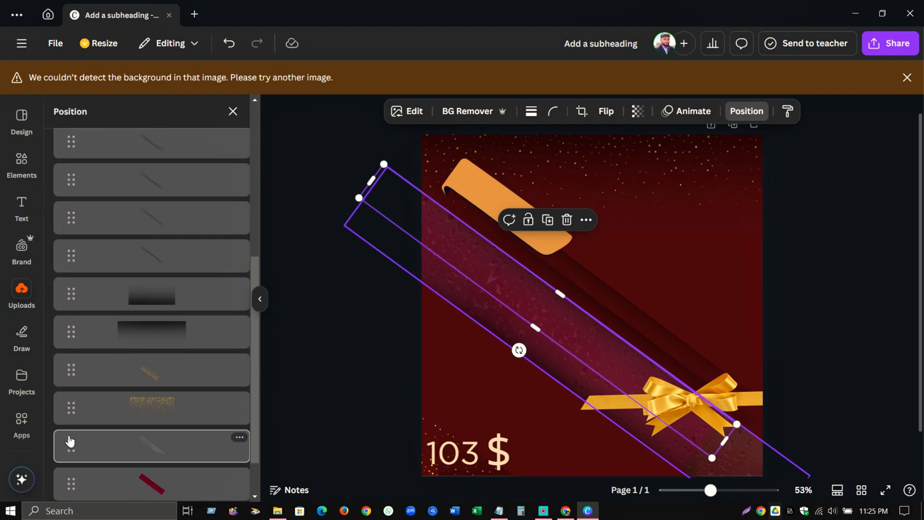
drag(72, 451, 72, 321)
Rotate the raindrop photo slightly and reposition it along the upper side of the crimson band
mouse_move(520, 351)
mouse_down()
mouse_move(559, 331)
mouse_move(541, 324)
mouse_move(532, 343)
mouse_up()
click(811, 284)
drag(591, 382, 651, 430)
drag(486, 309, 419, 250)
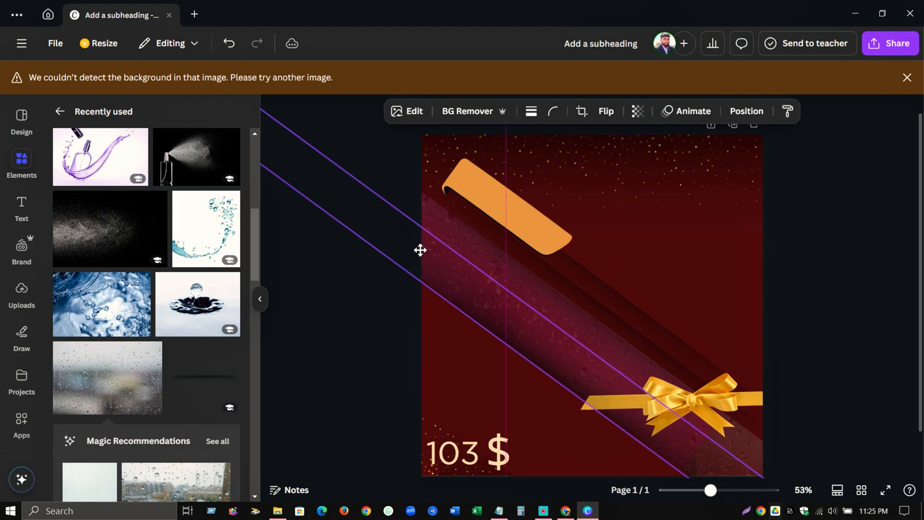
click(801, 283)
click(622, 333)
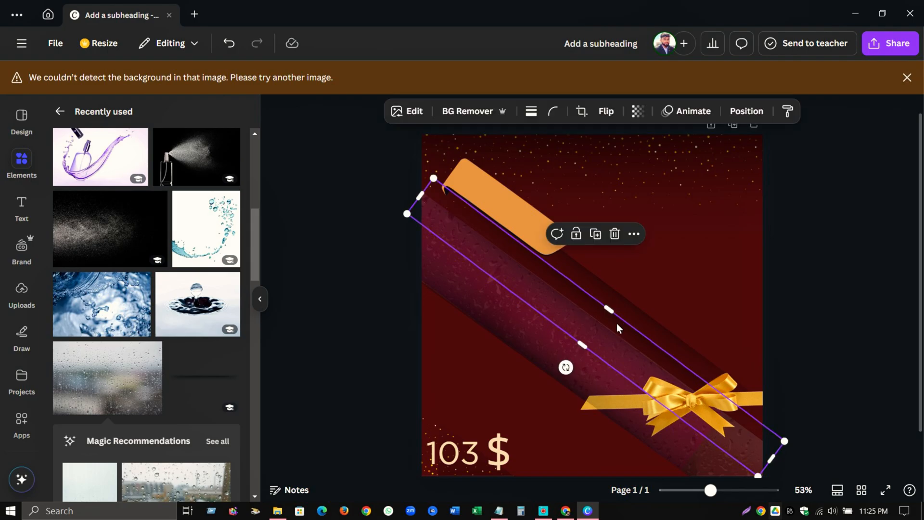
drag(613, 337, 579, 334)
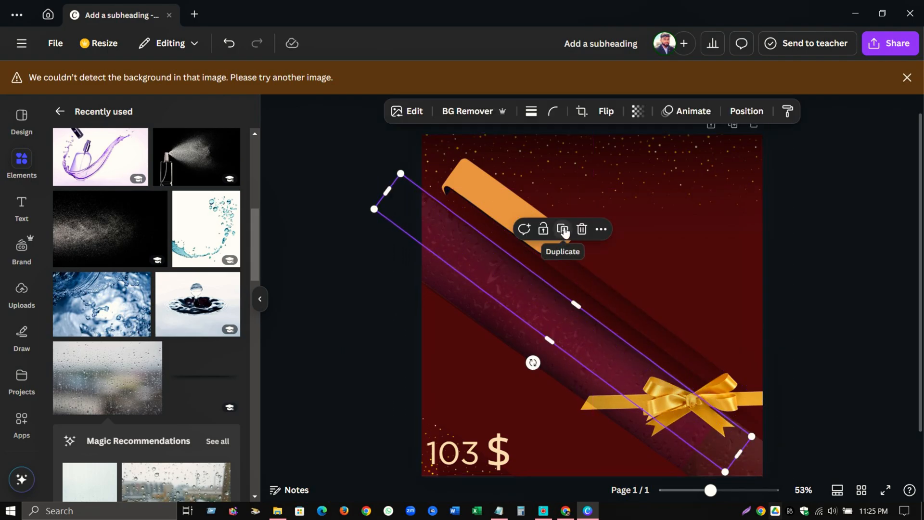
Duplicate the raindrop photo and spread the copies diagonally along the crimson band
click(563, 229)
drag(559, 327, 477, 253)
drag(625, 369, 855, 466)
click(814, 358)
Enlarge the gold bow slightly and reposition it across the lower end of the band
click(697, 403)
click(740, 407)
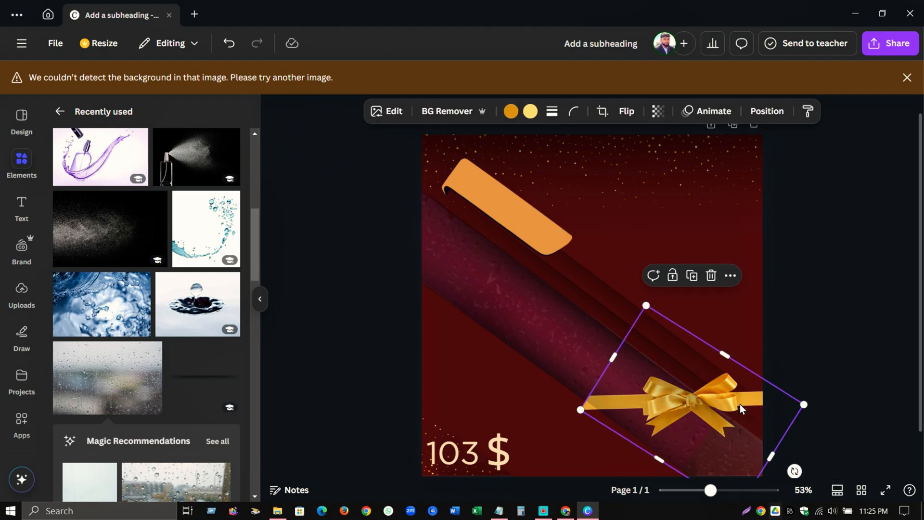
drag(739, 407, 745, 420)
drag(587, 422, 556, 423)
drag(676, 435, 706, 419)
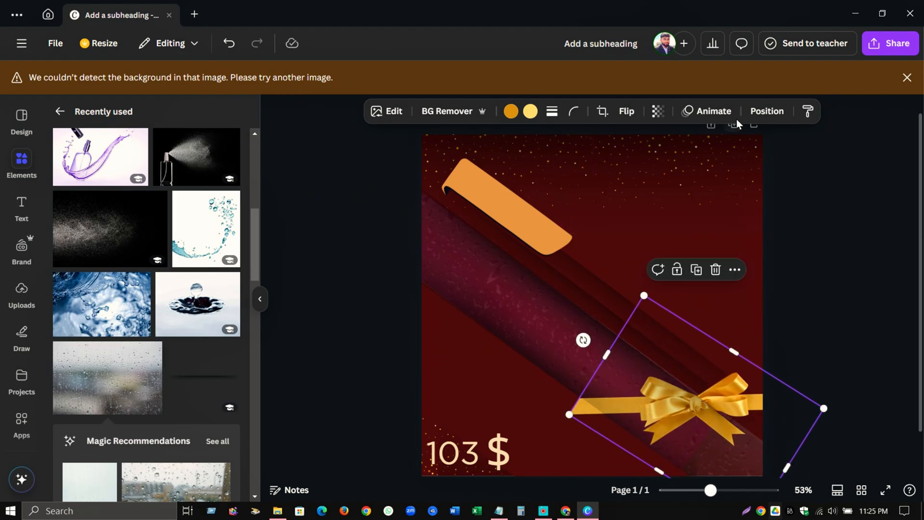
Bring the dark red panel below the band to the front, over the end of the bow's ribbon
click(751, 115)
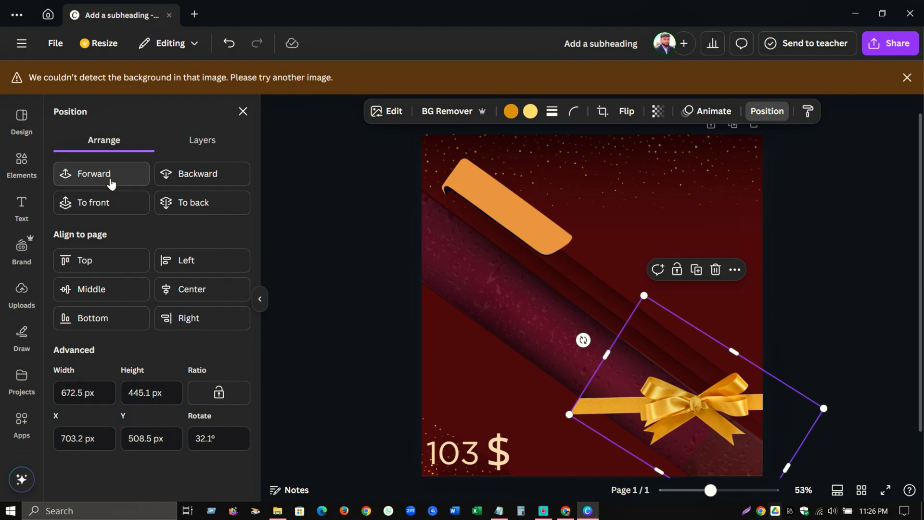
click(444, 359)
drag(498, 474, 446, 498)
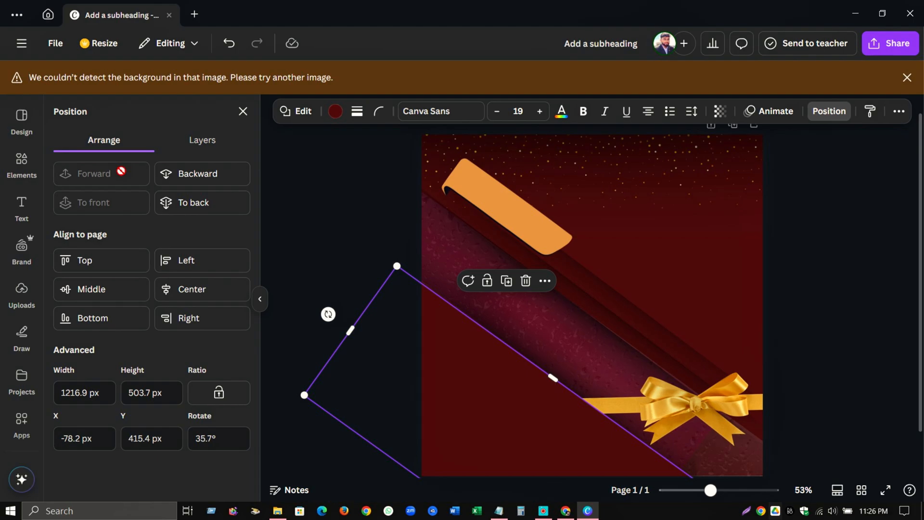
Move the diagonal gold glitter layer up the layer list, above the dark red panel in the page's lower corner
click(824, 111)
click(824, 111)
click(207, 140)
scroll(174, 310, down, 5)
scroll(175, 311, down, 3)
click(180, 392)
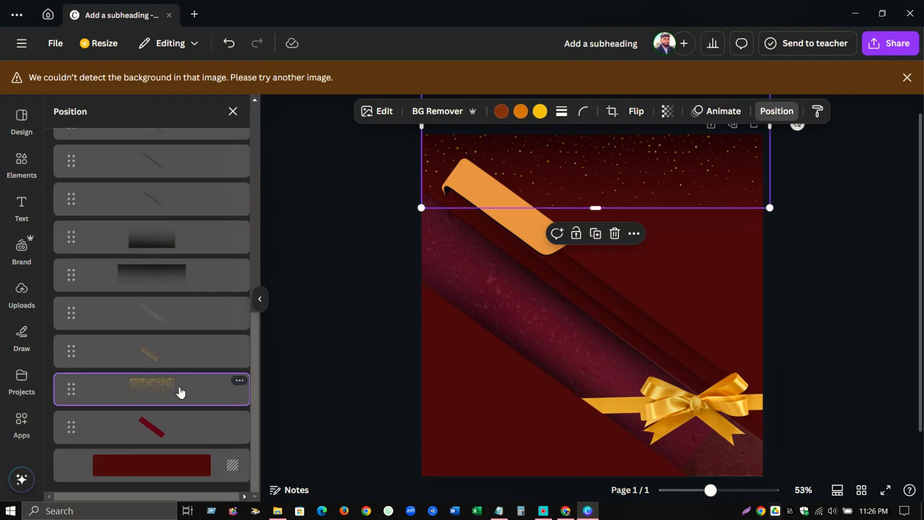
click(165, 356)
drag(73, 357, 68, 159)
click(786, 245)
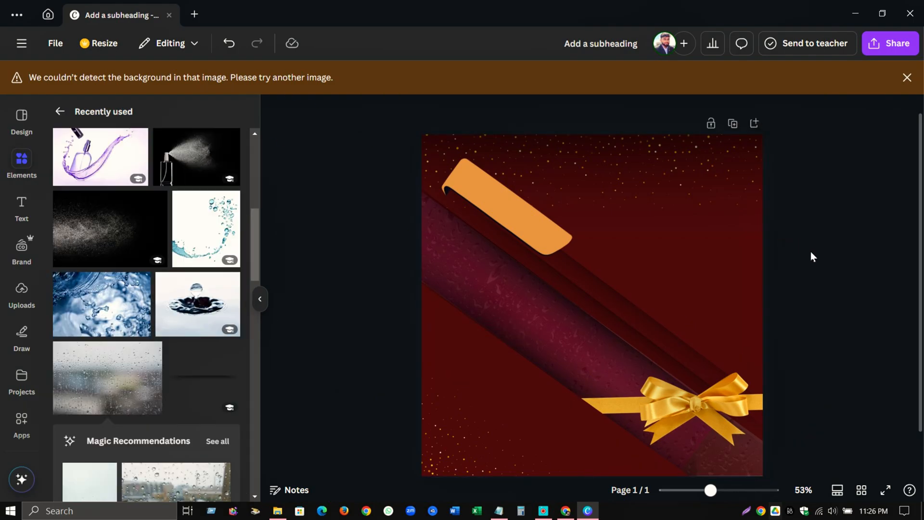
Select the raindrop photos near the bow and nudge one into line with the band's upper edge
scroll(811, 253, down, 2)
scroll(809, 266, up, 2)
ctrl+scroll(809, 268, up, 5)
scroll(809, 268, down, 4)
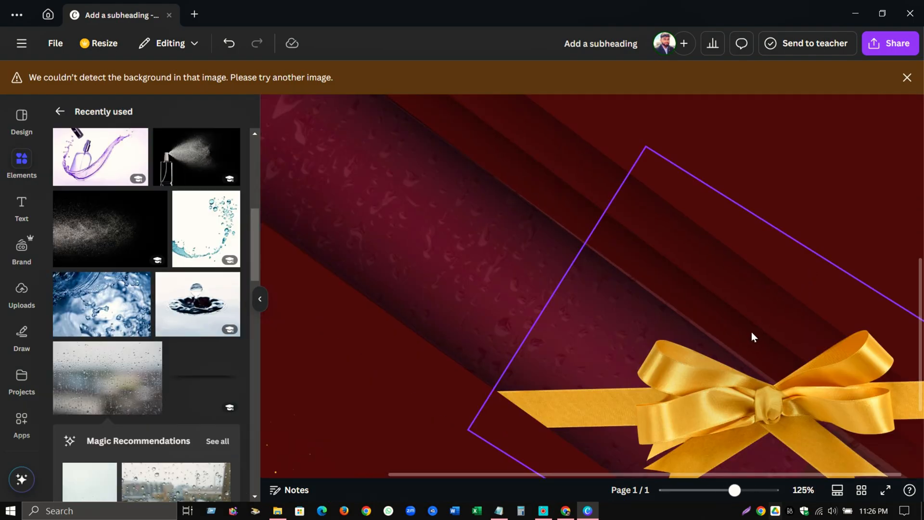
click(752, 332)
click(587, 256)
drag(689, 298, 690, 297)
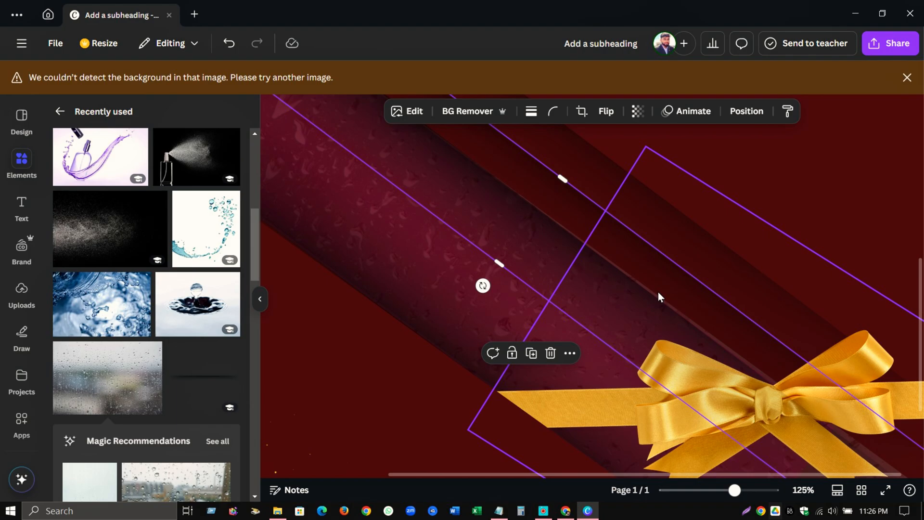
click(511, 291)
drag(563, 298, 568, 295)
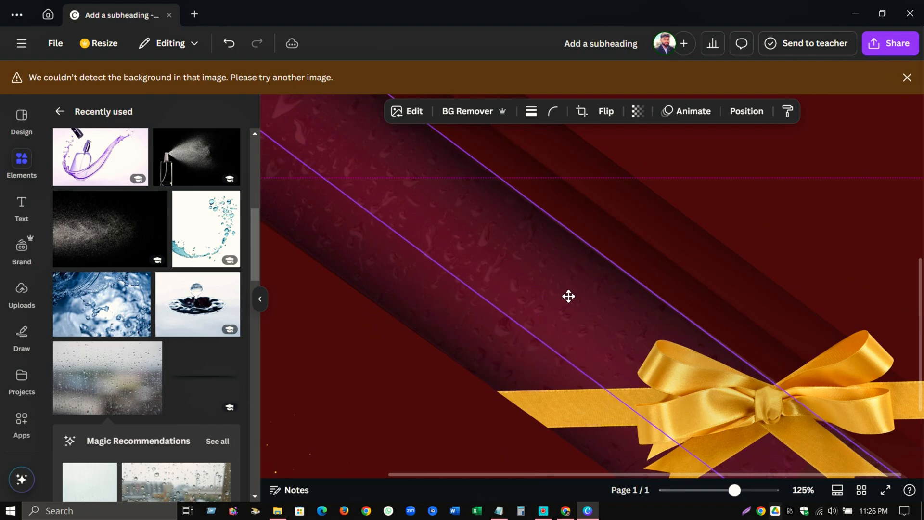
Shift the raindrop photo further along the band and return to a view of the whole page
click(695, 266)
click(507, 268)
drag(508, 268, 535, 308)
click(528, 246)
drag(528, 246, 382, 249)
click(642, 223)
scroll(791, 194, down, 5)
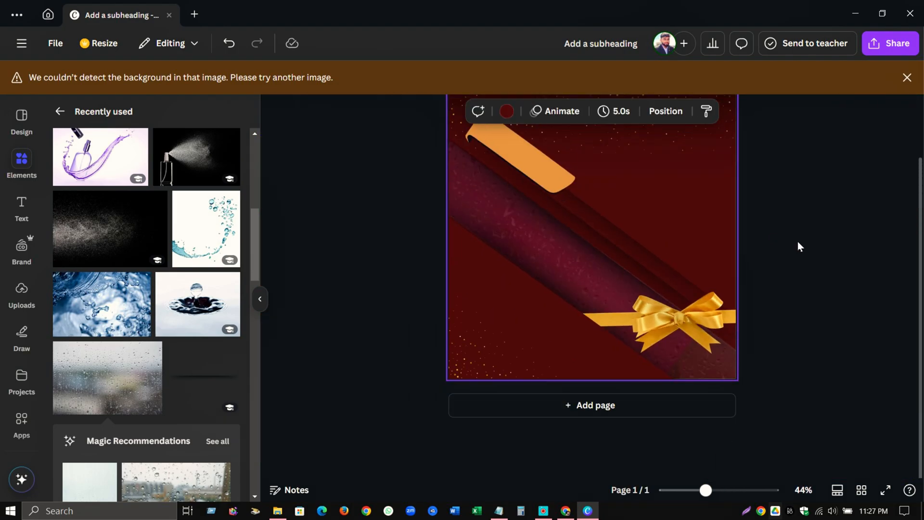
scroll(737, 304, down, 2)
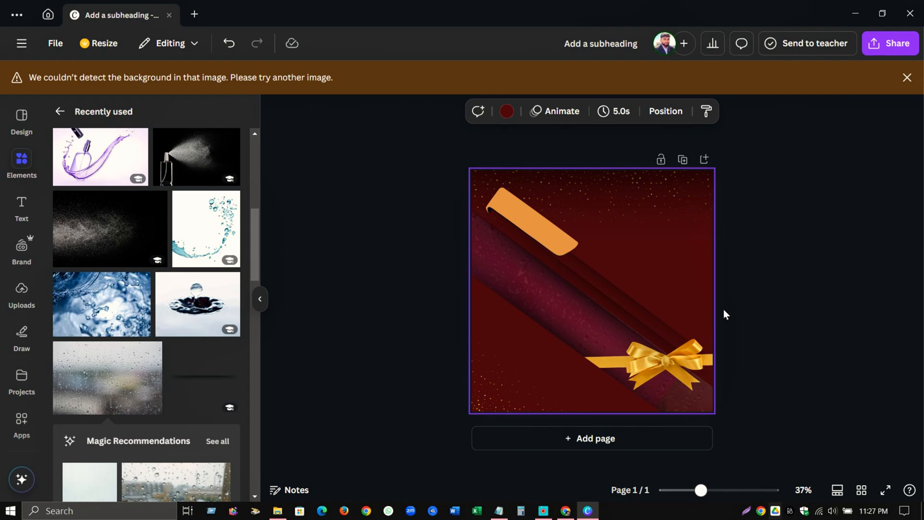
Switch to File Explorer and look through the Desktop and Downloads folders for a product image
click(278, 511)
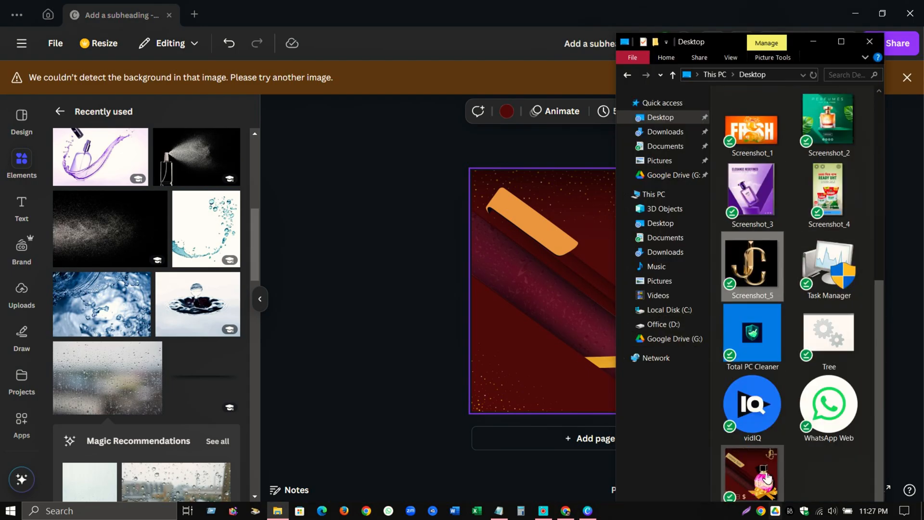
click(657, 223)
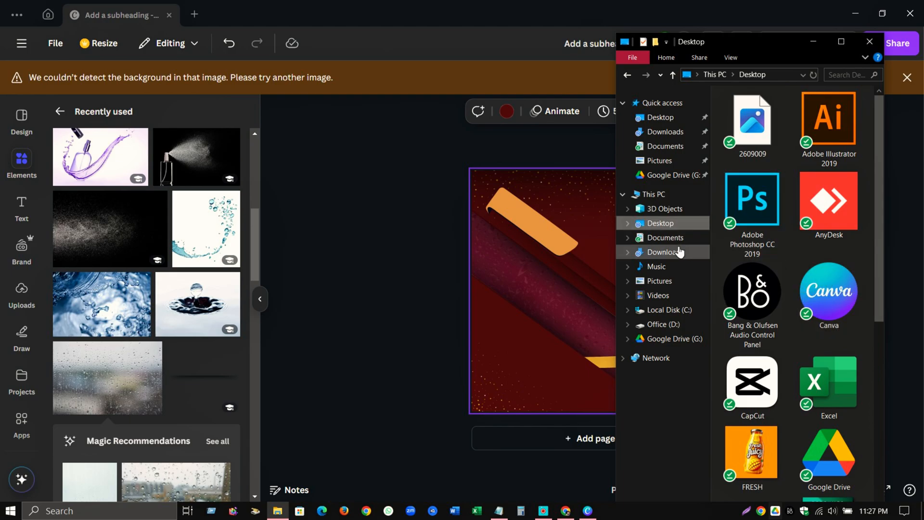
click(664, 252)
right_click(717, 136)
mouse_move(737, 142)
click(635, 160)
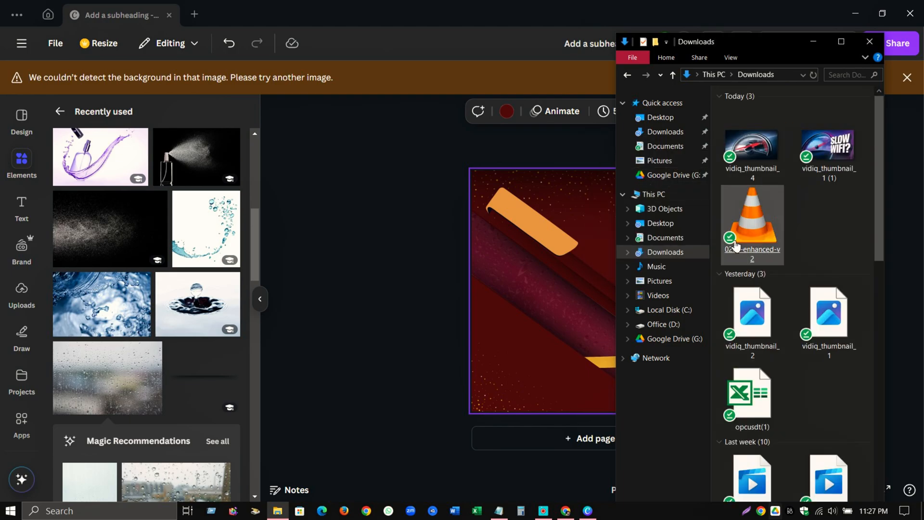
scroll(849, 247, down, 10)
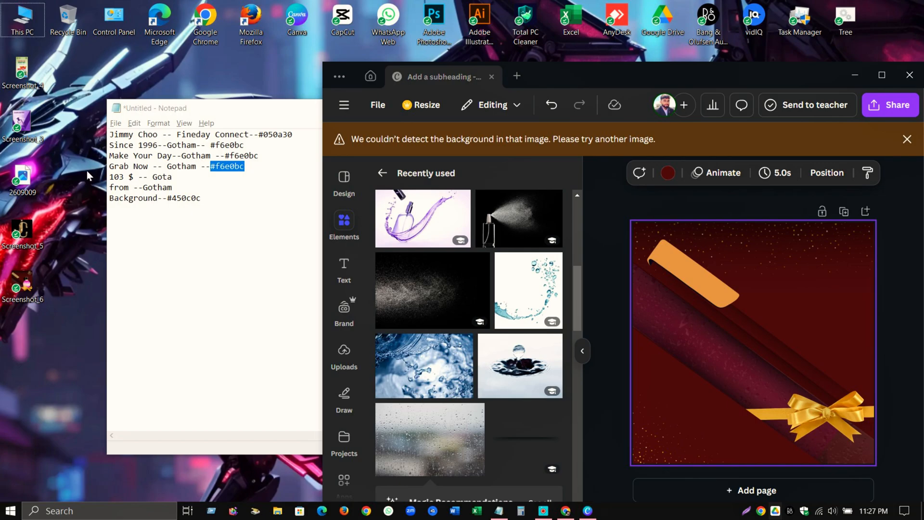
Clear the notes and design windows away to show the desktop
drag(256, 112, 234, 132)
click(507, 126)
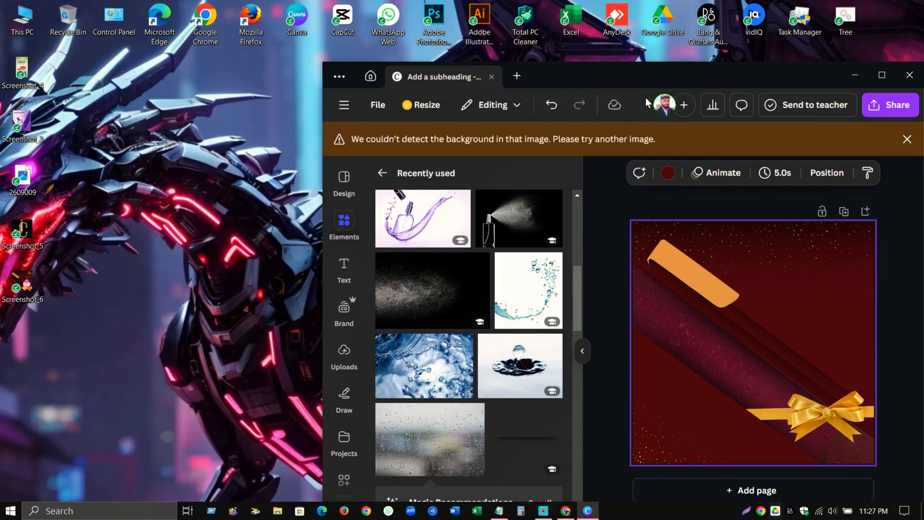
drag(635, 79, 481, 63)
click(729, 58)
click(854, 14)
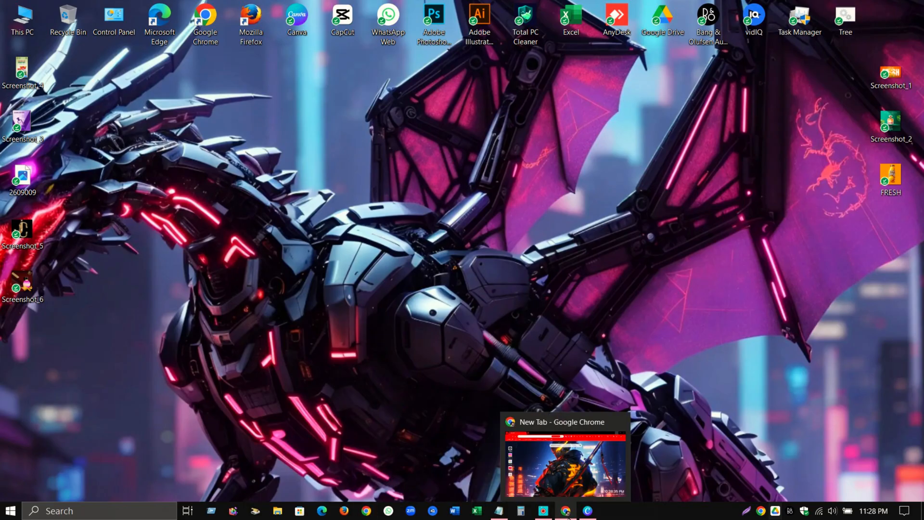
Switch to Google Chrome and change the Google search to "jimmy soo perfume"
click(569, 517)
click(159, 37)
drag(161, 64, 348, 72)
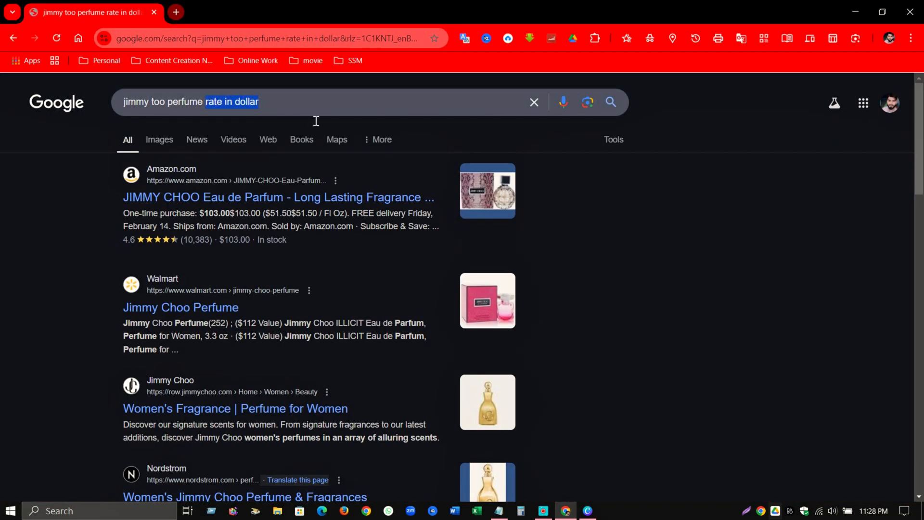
key(BackSpace)
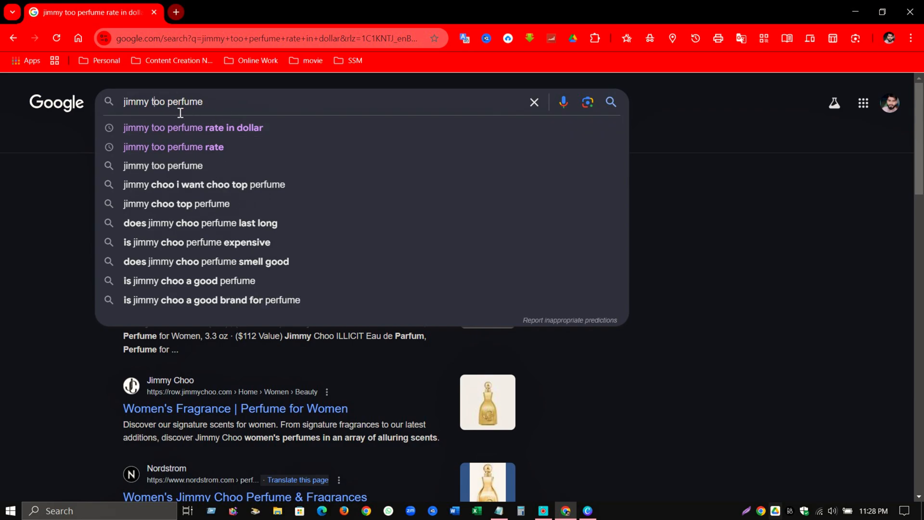
text(s)
key(BackSpace)
key(BackSpace)
text(s)
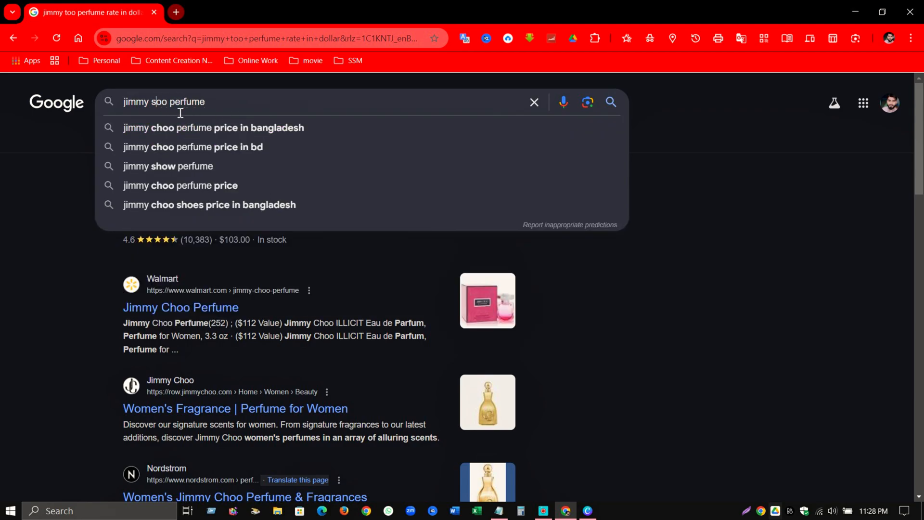
key(Return)
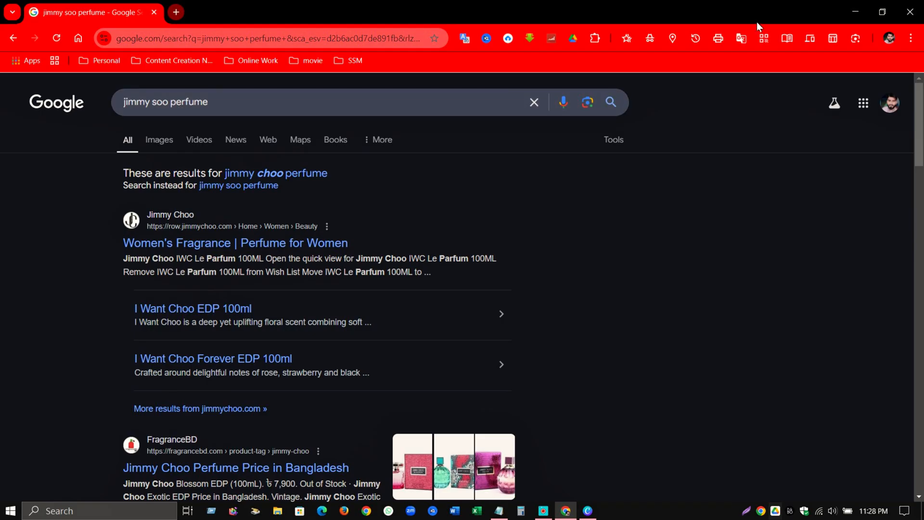
click(855, 12)
right_click(745, 181)
click(759, 207)
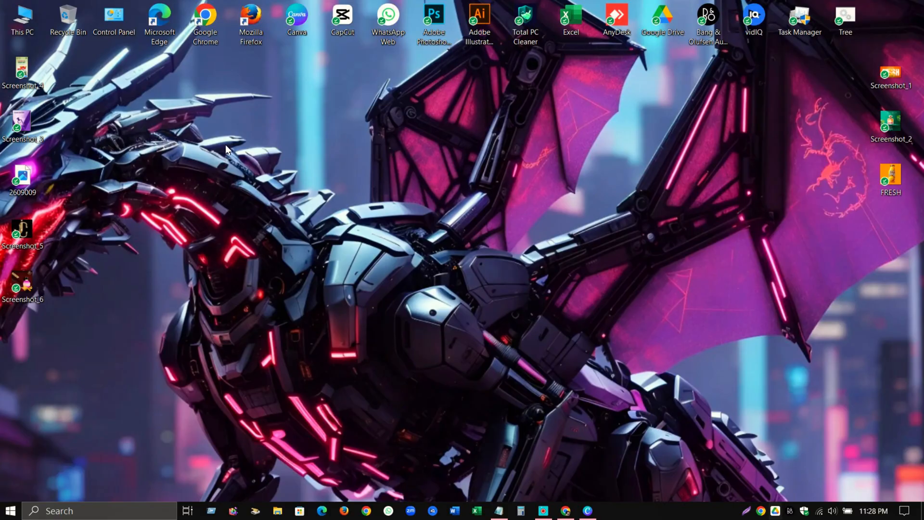
click(565, 510)
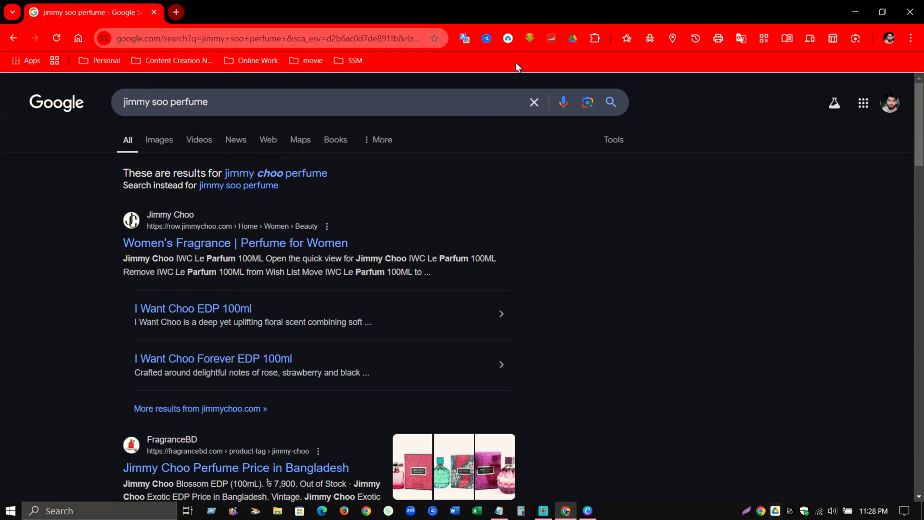
Show the image results and open the "Introducing Rose Passion" bottle picture in a new tab
click(175, 143)
click(406, 266)
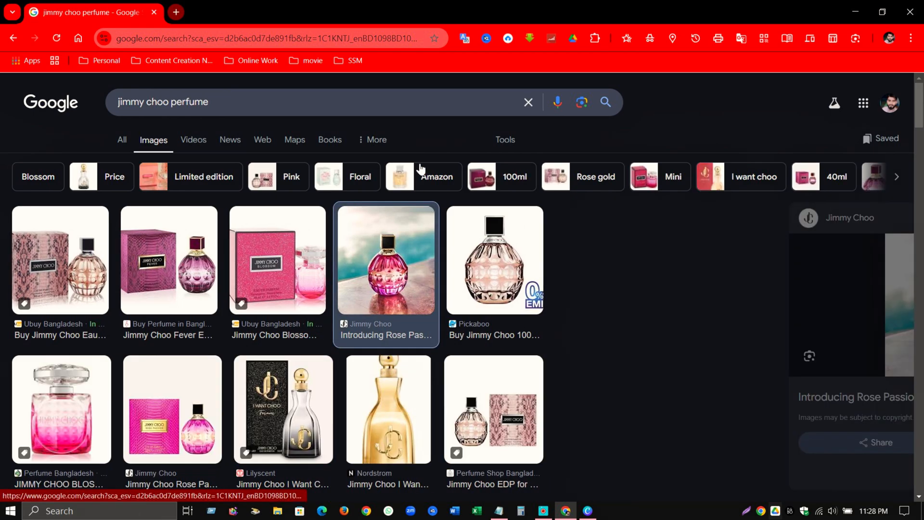
right_click(396, 266)
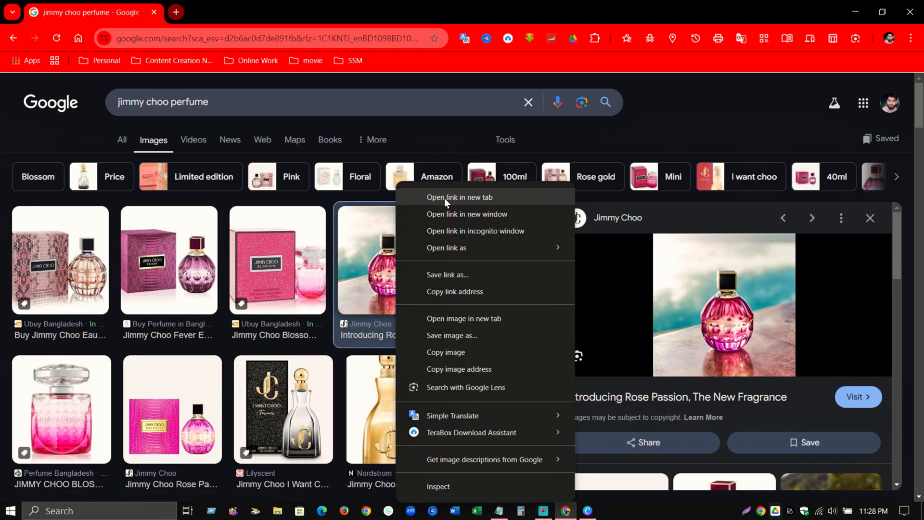
click(445, 202)
click(237, 13)
Browse the related bottle pictures and open the Jimmy Choo "JC ROSE PASSION 100ML" image
scroll(678, 284, down, 5)
scroll(741, 280, down, 1)
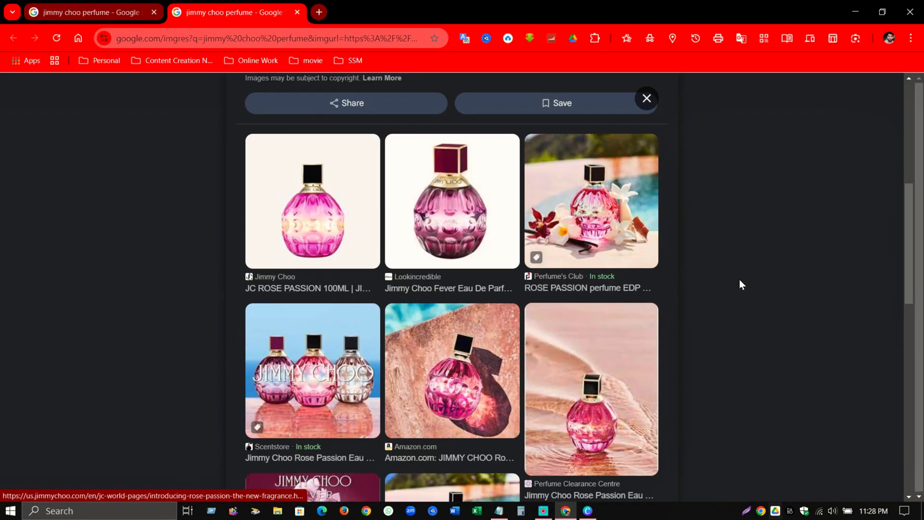
scroll(354, 207, down, 5)
scroll(356, 212, down, 8)
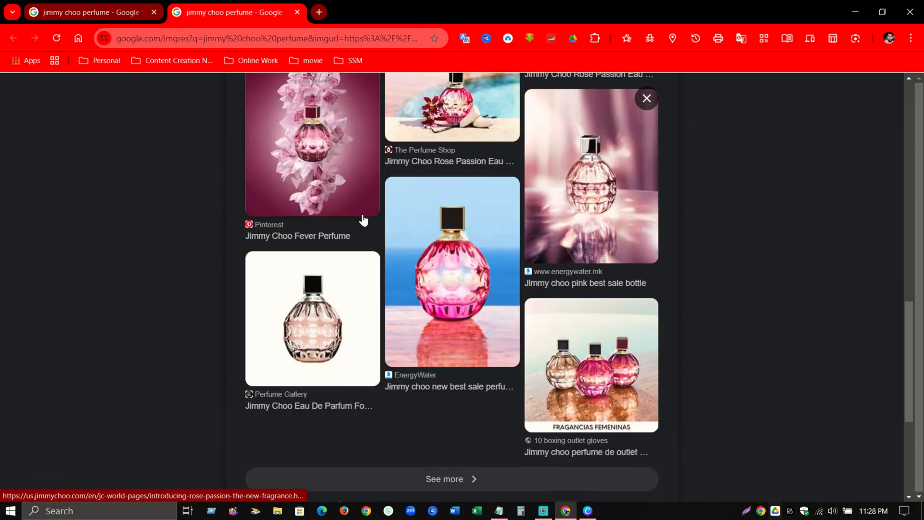
scroll(356, 222, up, 13)
click(346, 241)
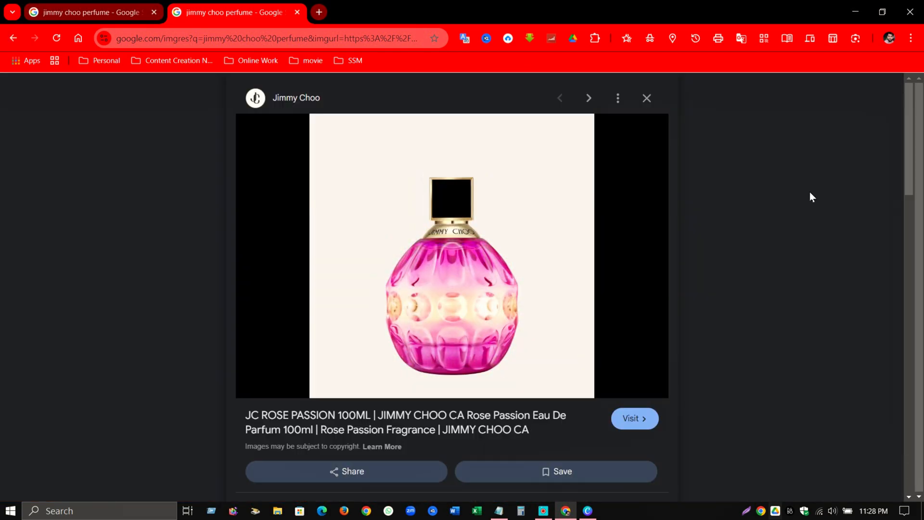
Save the bottle image to the Desktop as the webp file JCROSEPASSION100MLFFPD_112728_FRONT
right_click(452, 236)
click(514, 336)
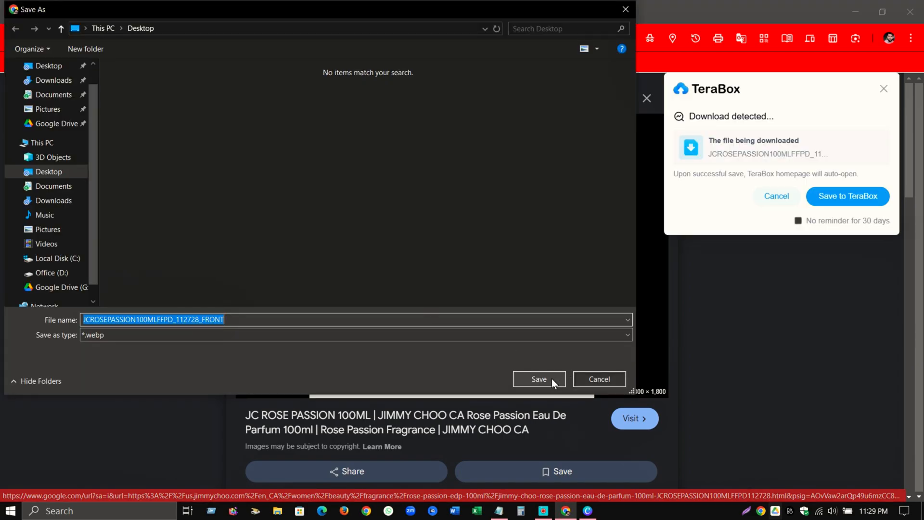
click(539, 379)
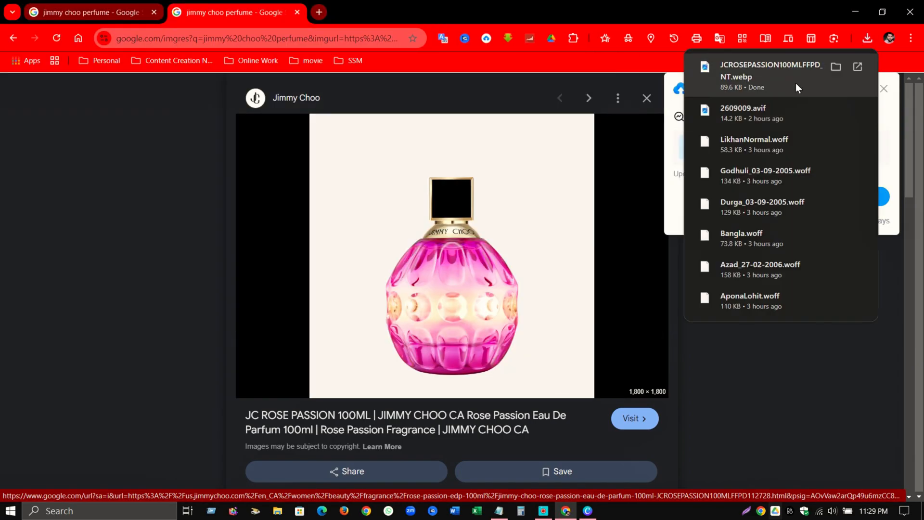
Locate the downloaded bottle image in its folder and add it to the page in Canva
click(830, 70)
drag(765, 210, 682, 225)
click(568, 297)
click(646, 262)
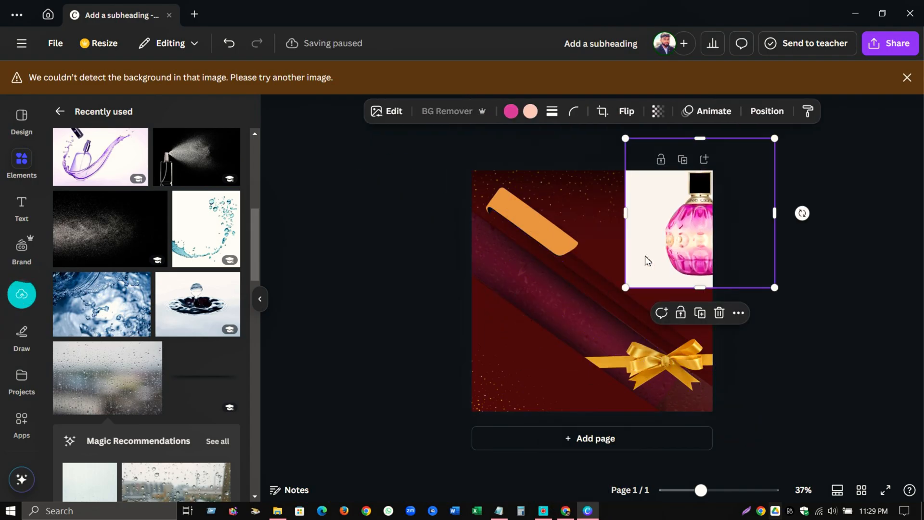
Remove the background from the bottle image and place the cut-out bottle above the gold bow
drag(646, 262, 611, 270)
click(446, 112)
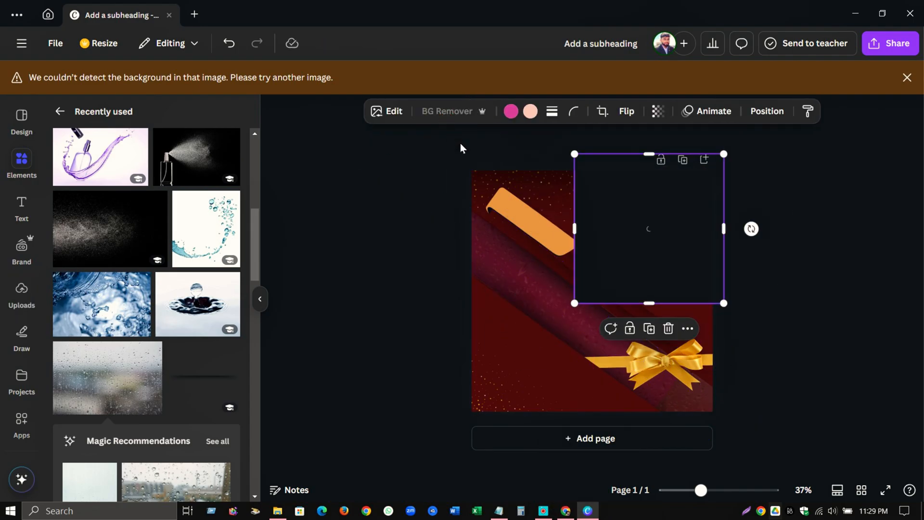
scroll(770, 304, up, 3)
scroll(802, 295, down, 3)
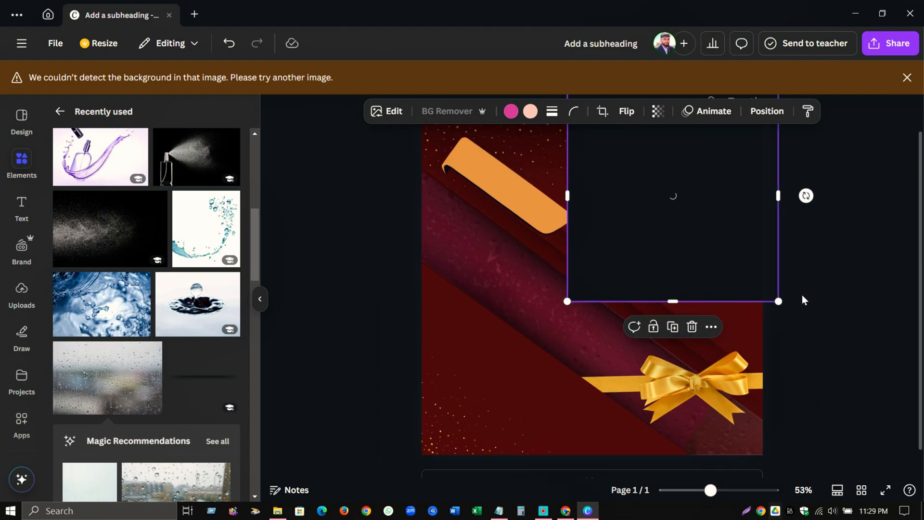
scroll(805, 299, up, 1)
drag(758, 264, 781, 357)
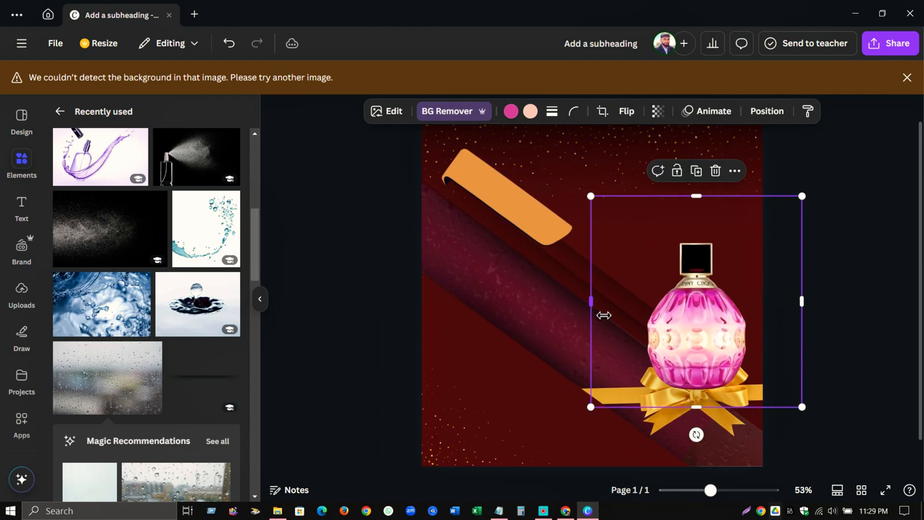
Crop the empty margins around the bottle, enlarge it to about 435 × 616 px and center it over the bow
drag(604, 315, 640, 315)
drag(802, 317, 753, 316)
drag(697, 407, 709, 402)
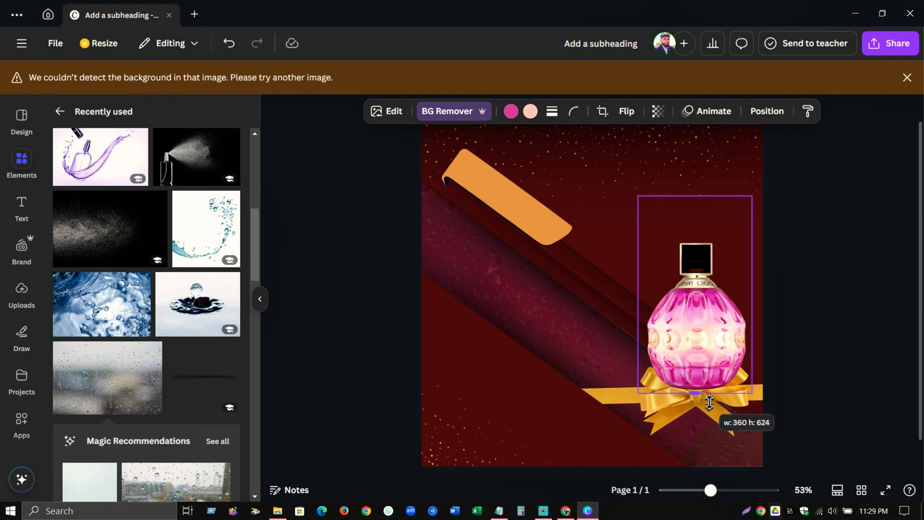
drag(705, 204, 698, 233)
drag(639, 233, 627, 205)
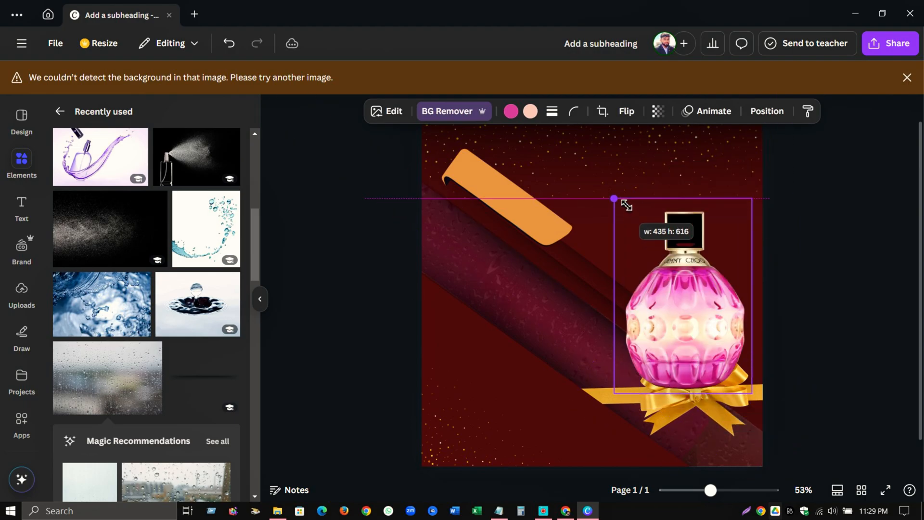
drag(682, 313, 695, 302)
Adjust the gold bow's size and position, and lower the bottle so its base rests on the bow
click(661, 416)
click(664, 414)
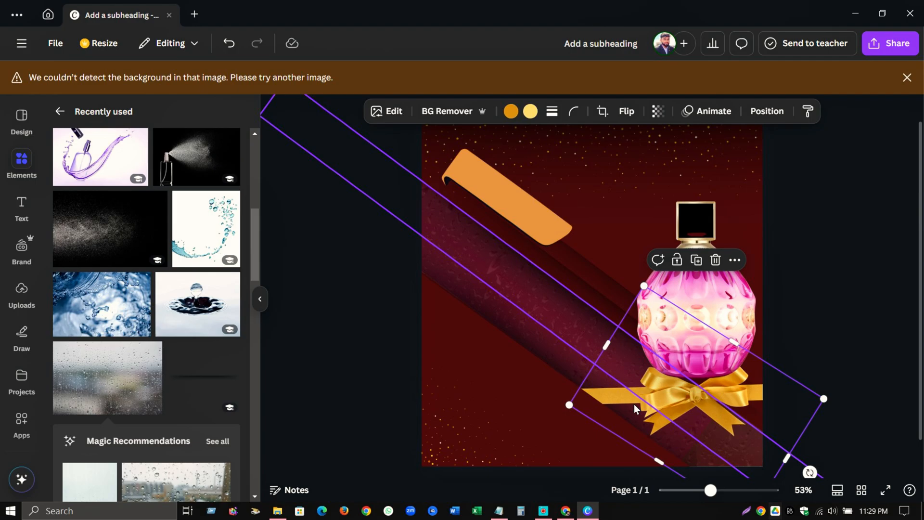
drag(570, 405, 521, 408)
drag(693, 407, 752, 406)
drag(733, 310, 736, 324)
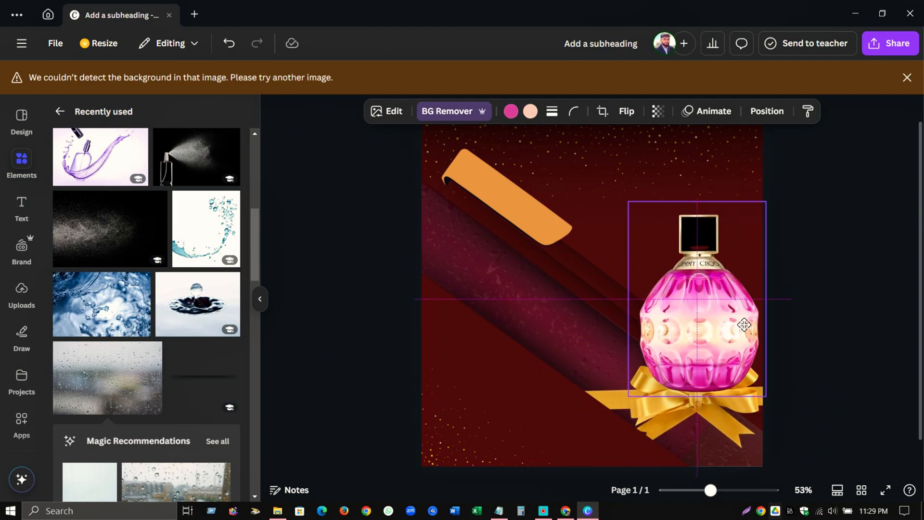
Duplicate the bow, align the copy with the original and crop it to the section around the knot's left half
click(649, 320)
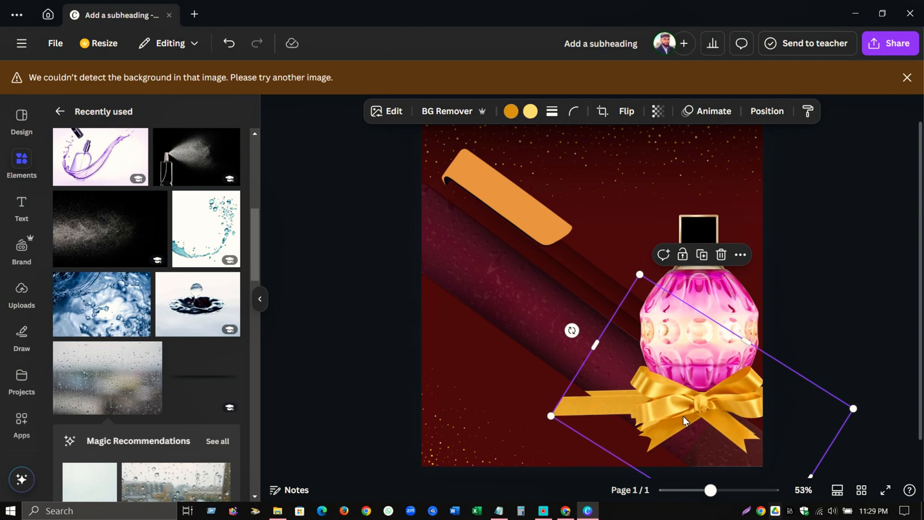
mouse_move(686, 417)
mouse_down()
mouse_move(667, 413)
mouse_move(684, 417)
mouse_up()
drag(816, 480, 695, 420)
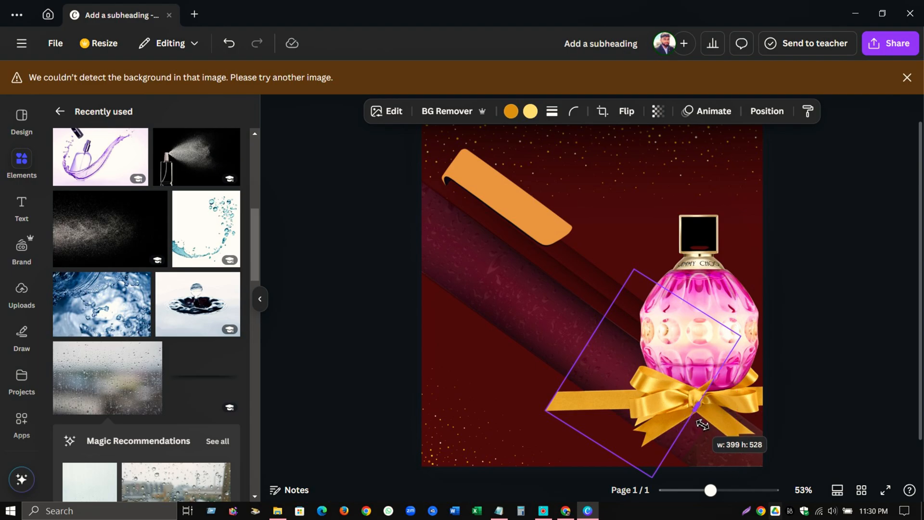
drag(701, 424, 701, 424)
drag(685, 301, 685, 391)
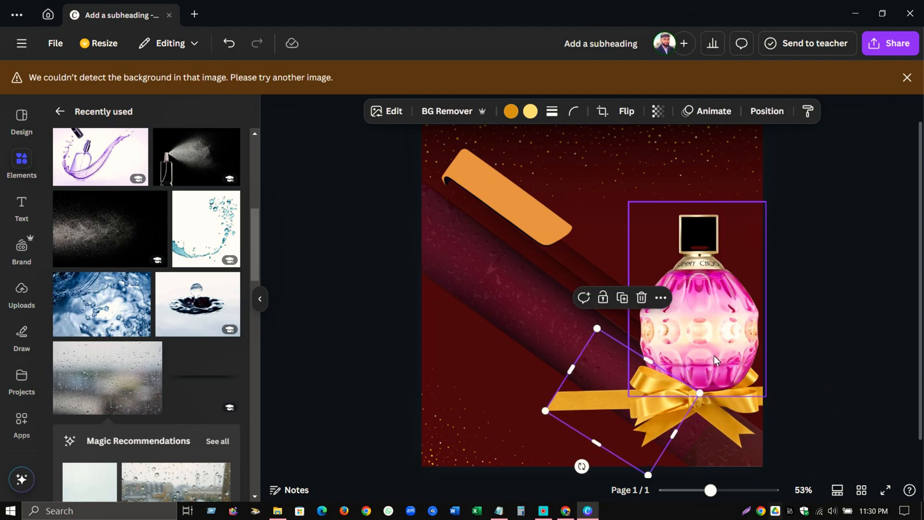
drag(606, 450, 619, 407)
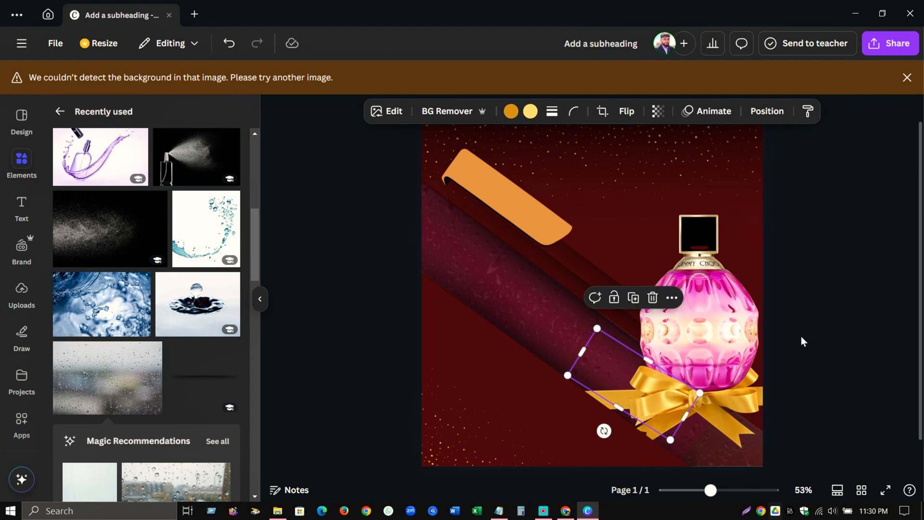
drag(592, 360, 604, 368)
click(820, 335)
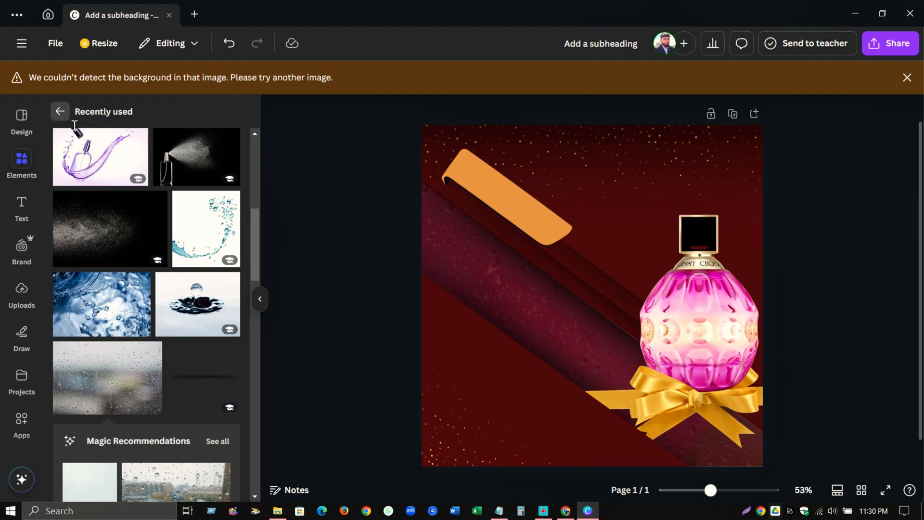
Search elements for "black shadow" and place a shadow rotated 10° over the lower-right corner at about X 586, Y 654 px
click(61, 112)
click(96, 124)
click(144, 179)
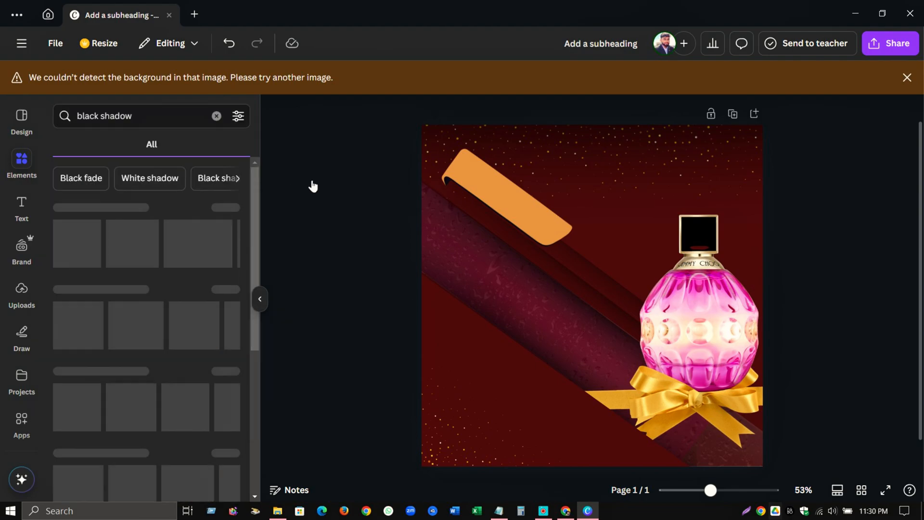
drag(688, 394, 747, 427)
drag(900, 429, 910, 470)
drag(840, 440, 830, 448)
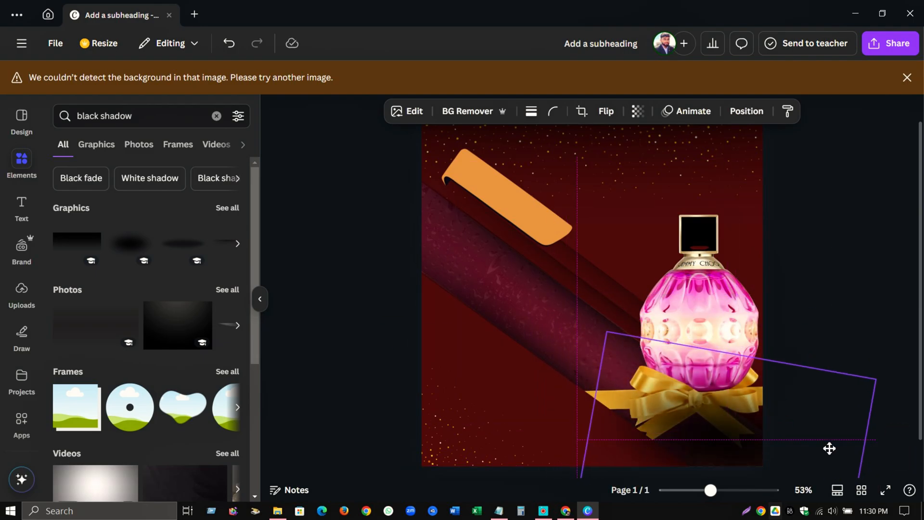
Send the black shadow backward so it lies behind the bottle and the gold bow
click(746, 111)
click(144, 144)
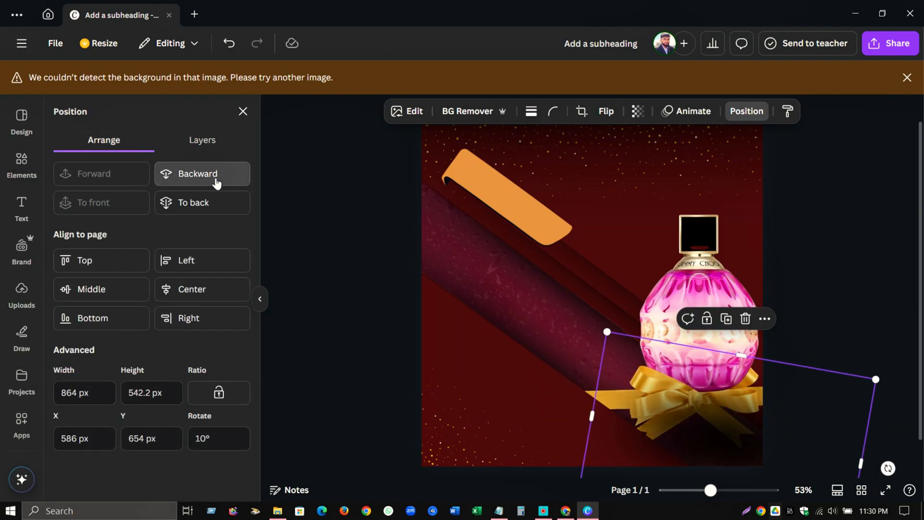
click(186, 174)
click(216, 182)
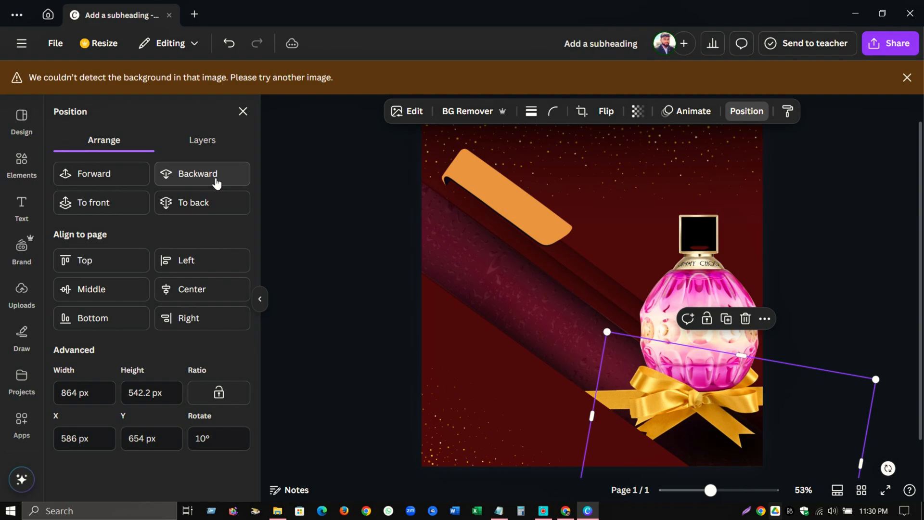
click(831, 220)
scroll(831, 222, down, 1)
scroll(831, 221, up, 1)
scroll(830, 218, down, 2)
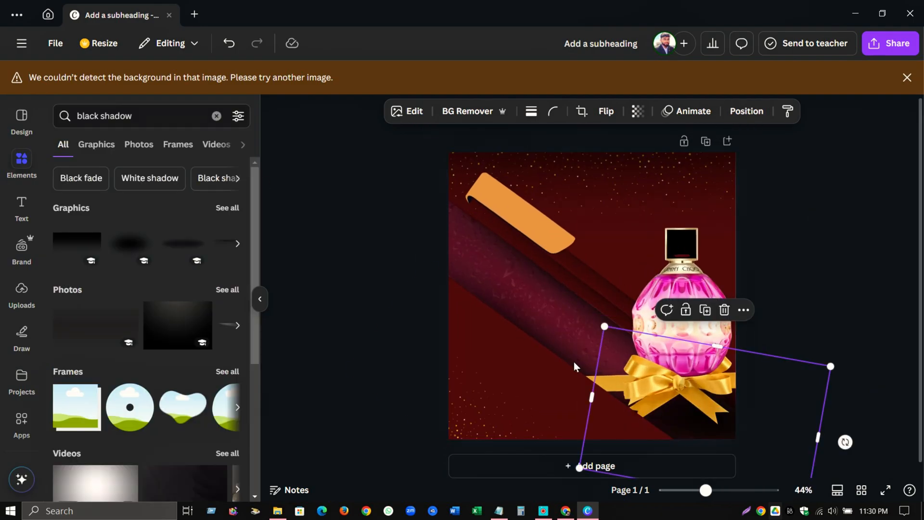
scroll(779, 348, down, 2)
click(757, 286)
Add a heading with the text "Jimmy Choo" taken from the Notepad notes
scroll(588, 283, up, 4)
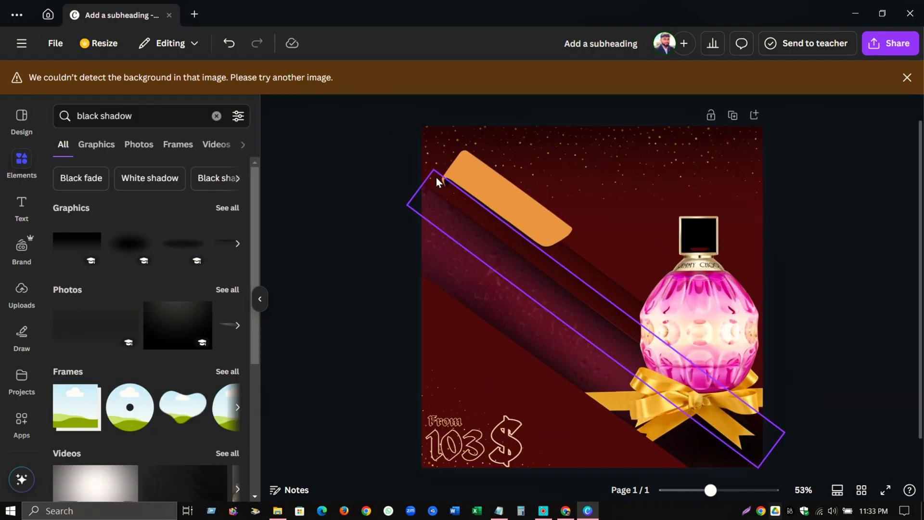
click(505, 186)
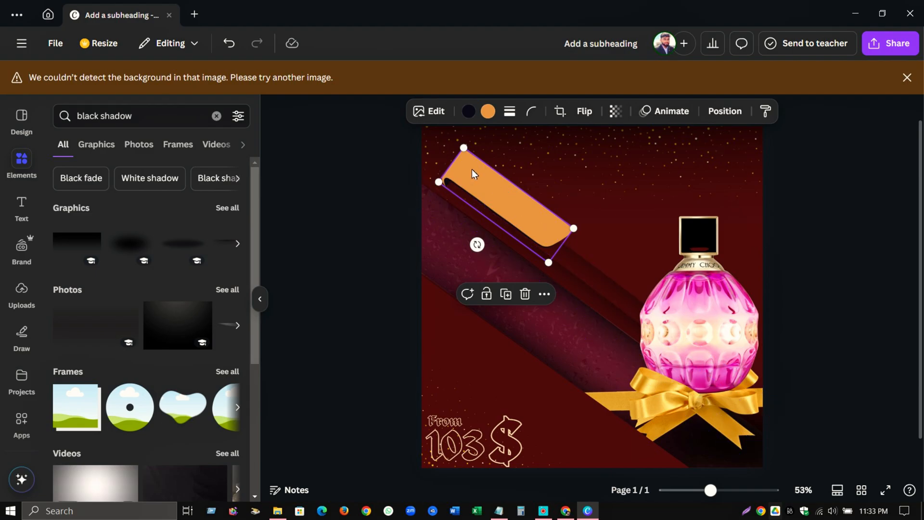
click(21, 206)
click(103, 246)
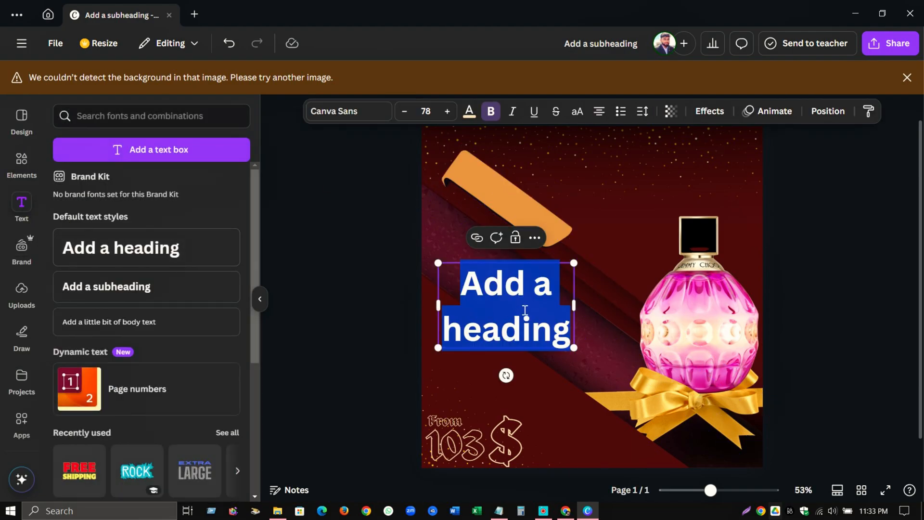
key(alt+Tab)
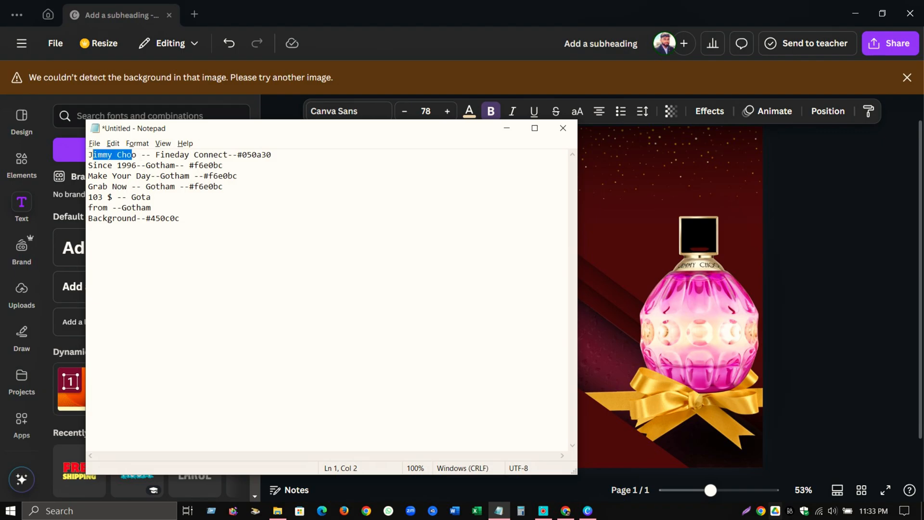
key(alt+Tab)
double_click(506, 294)
text(Jimmy Choo)
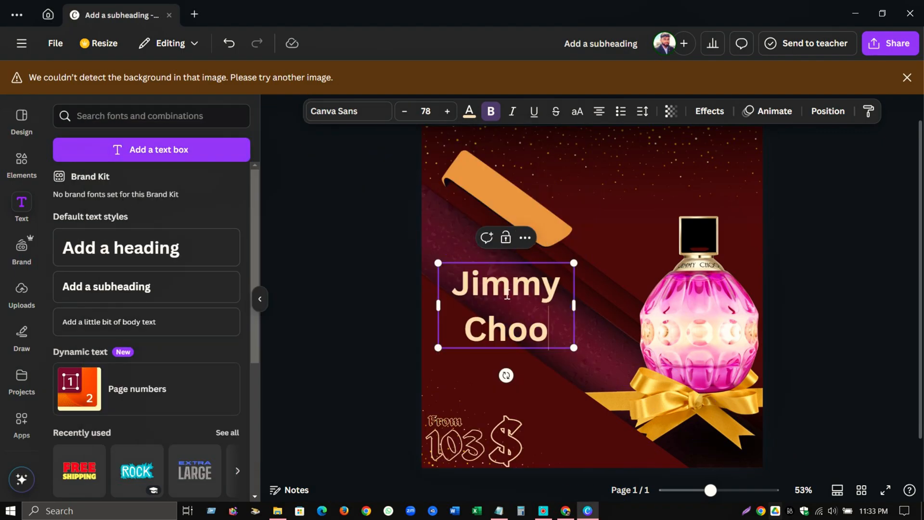
Fit the Jimmy Choo heading on one line, tilt it to the banner's angle and place it on the orange banner at size 46.1
drag(584, 315, 654, 312)
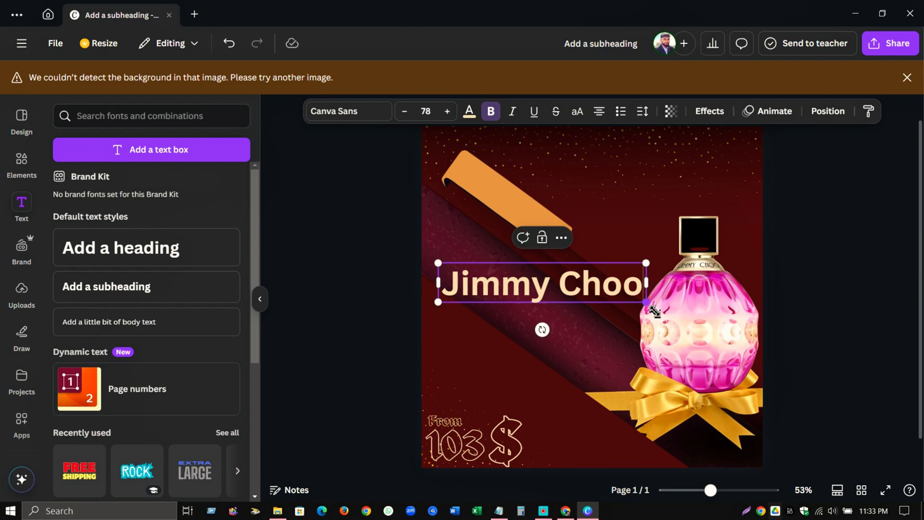
drag(553, 338, 527, 328)
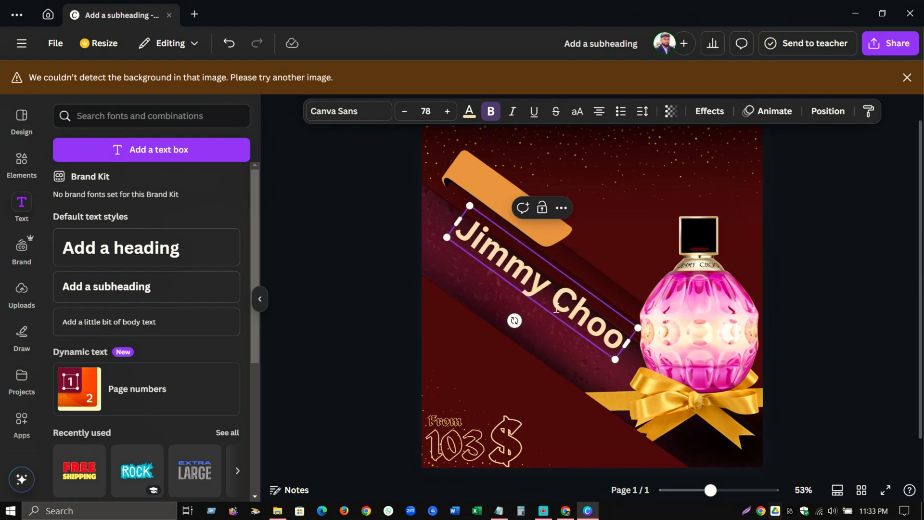
drag(470, 205, 516, 257)
click(561, 285)
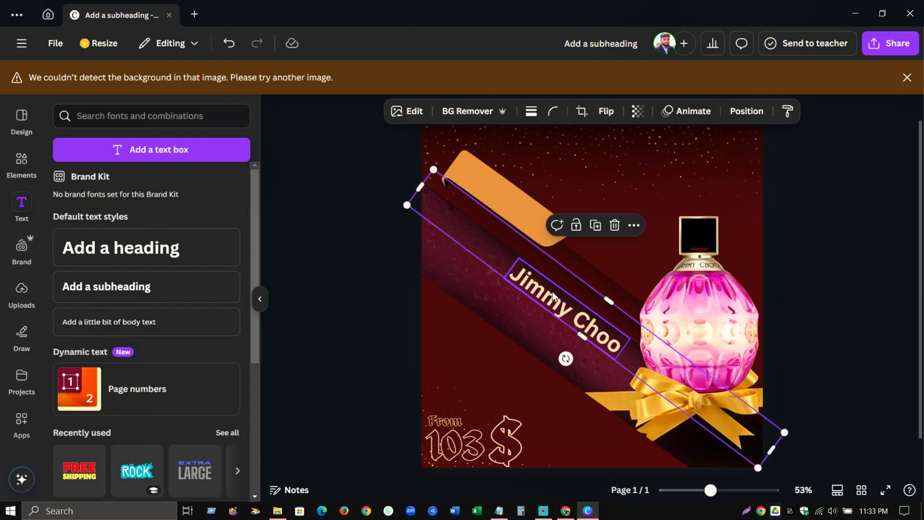
drag(558, 302, 507, 198)
drag(465, 152, 477, 163)
drag(521, 210, 508, 204)
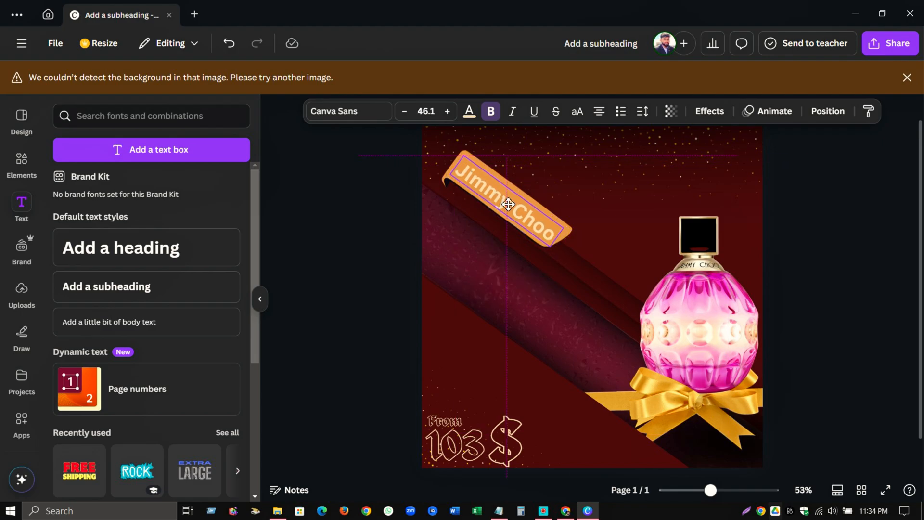
click(380, 115)
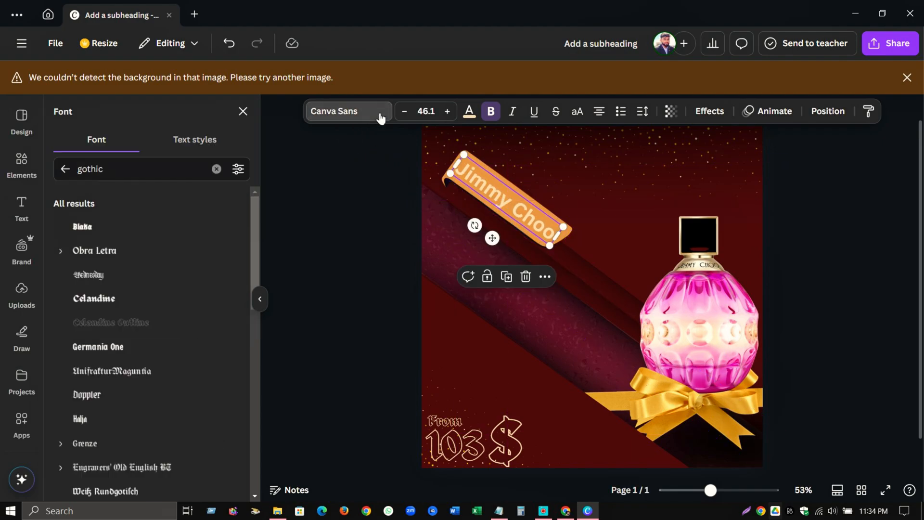
key(alt+Tab)
key(alt+Tab)
key(Escape)
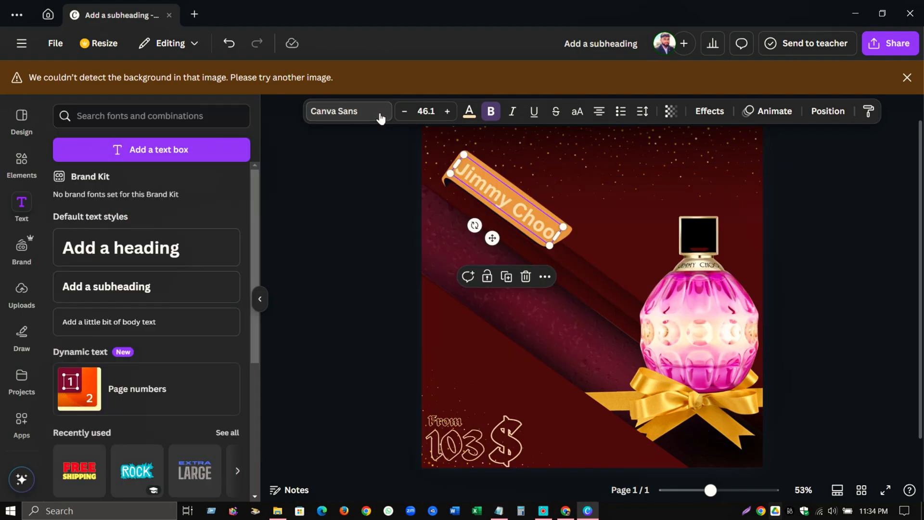
click(163, 121)
text(fineday)
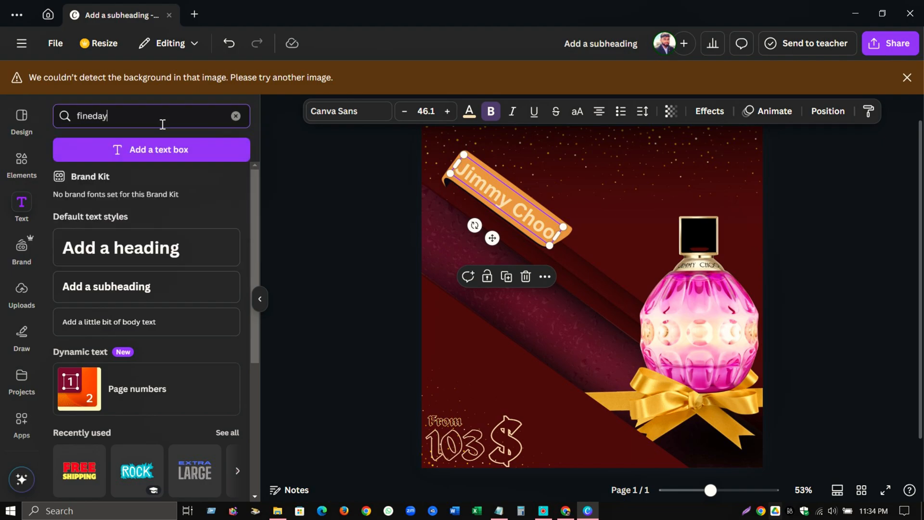
Set the Jimmy Choo heading in the Fineday Connect font, enlarge it to size 59.8 and center it on the banner
click(353, 116)
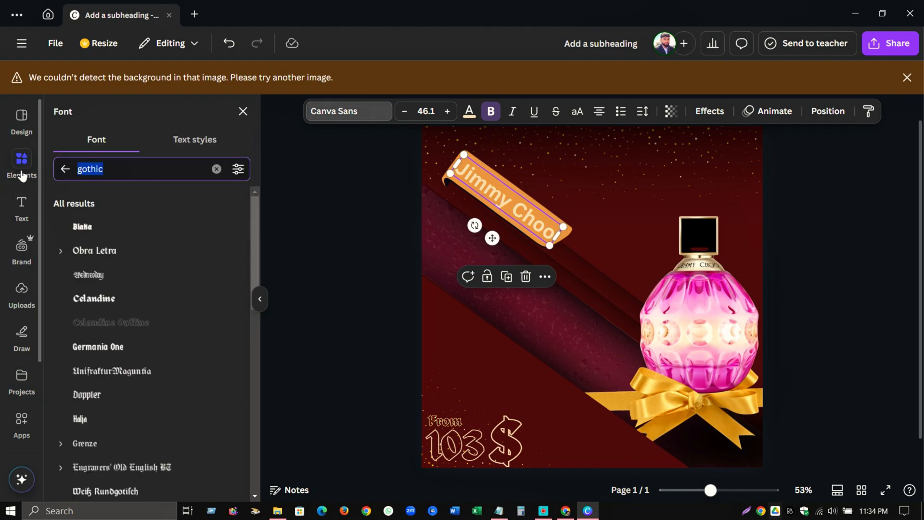
text(fineday)
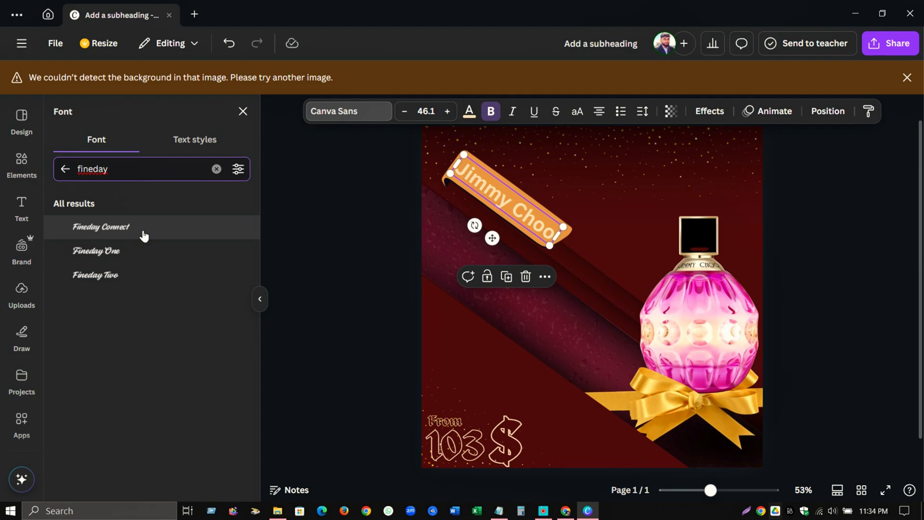
click(141, 231)
drag(476, 162, 451, 139)
drag(498, 186, 509, 198)
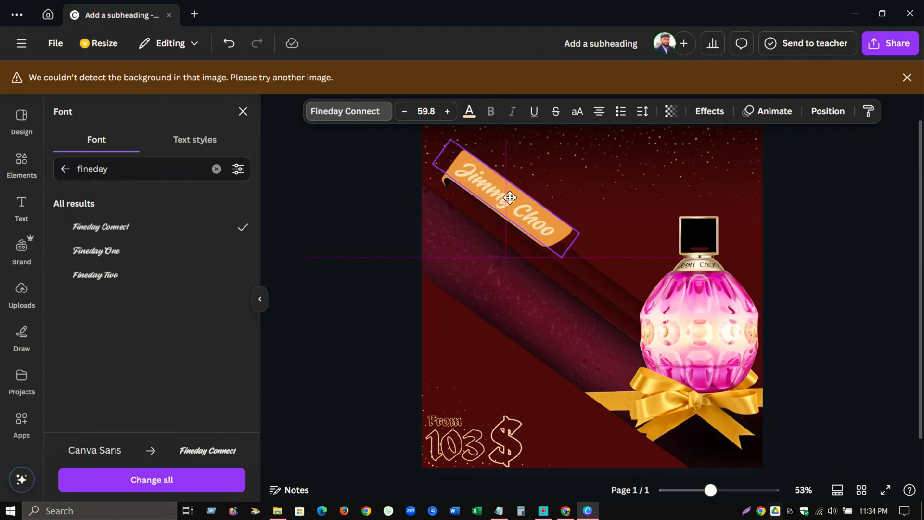
Color the Jimmy Choo heading #050a30 as listed in the Notepad notes
click(470, 112)
key(alt+Tab)
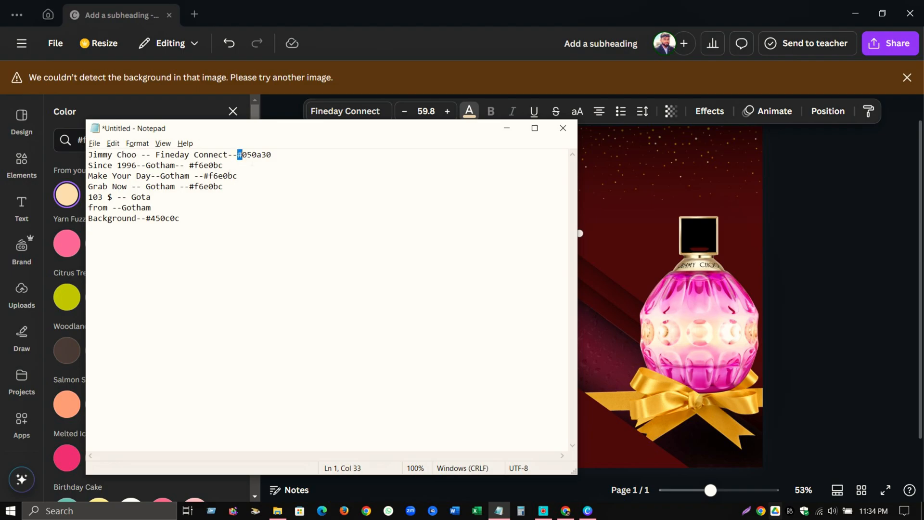
key(alt+Tab)
click(462, 117)
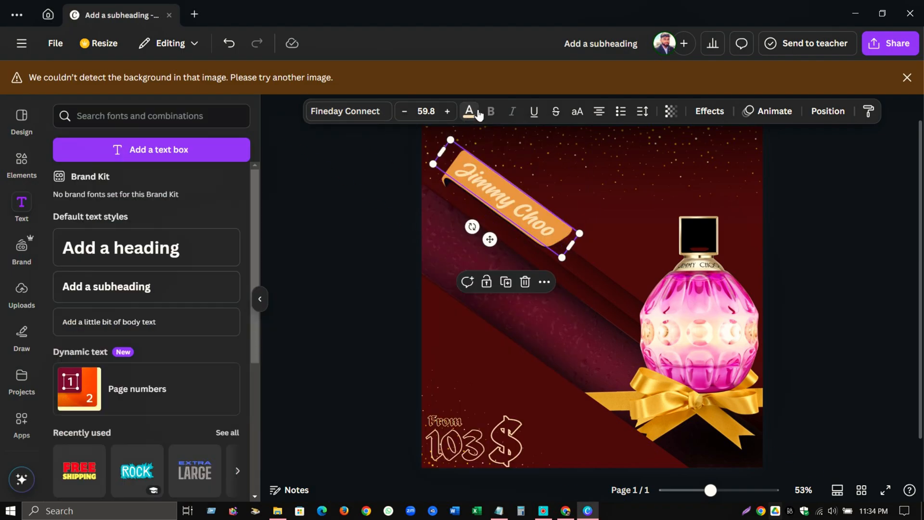
click(470, 112)
key(ctrl+a)
text(#050a30)
click(67, 194)
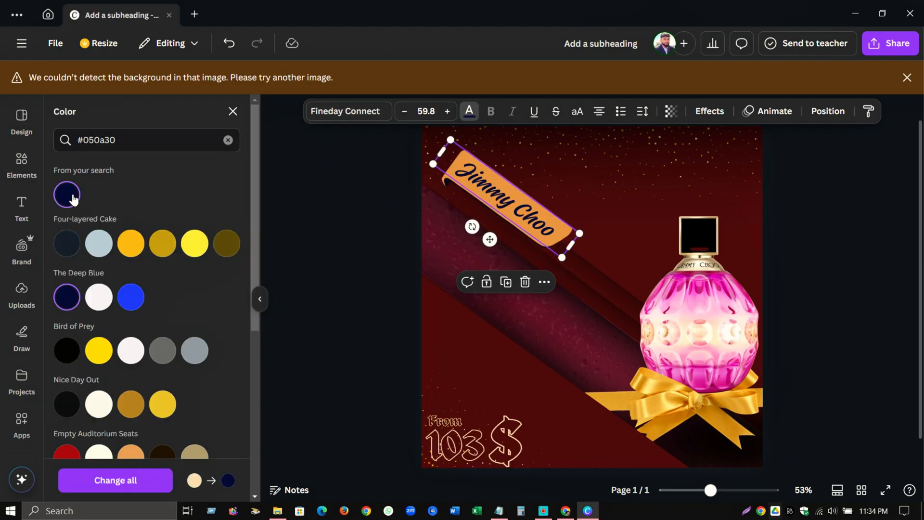
Duplicate the "From" text, place the copy above the perfume bottle and replace its wording with "Since 1996" from the Notepad notes
click(320, 235)
key(alt+Tab)
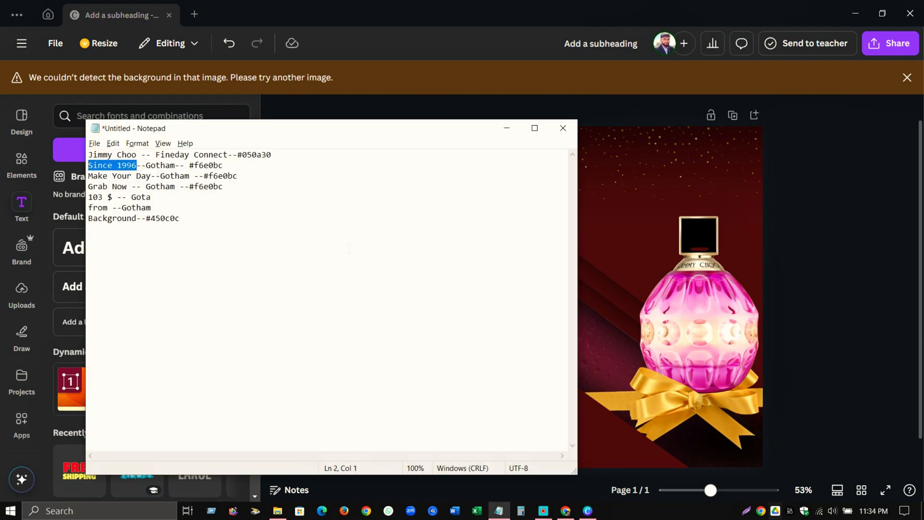
click(597, 203)
click(450, 420)
click(447, 391)
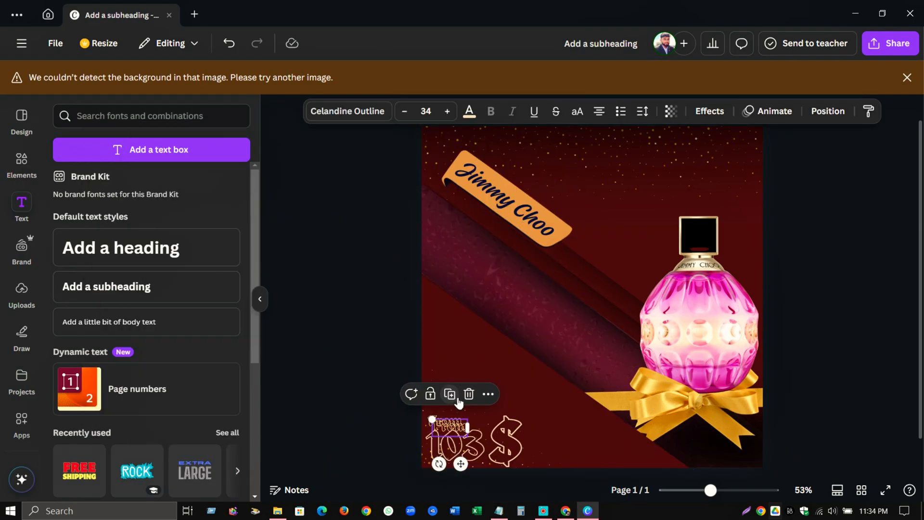
drag(451, 426, 762, 194)
text(Since 1996)
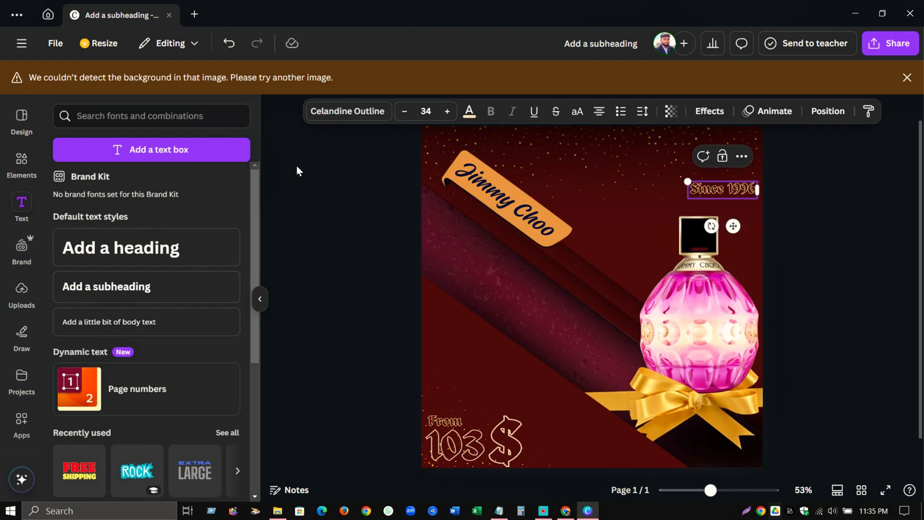
Try the Gota Light font on the "Since 1996" text
click(378, 112)
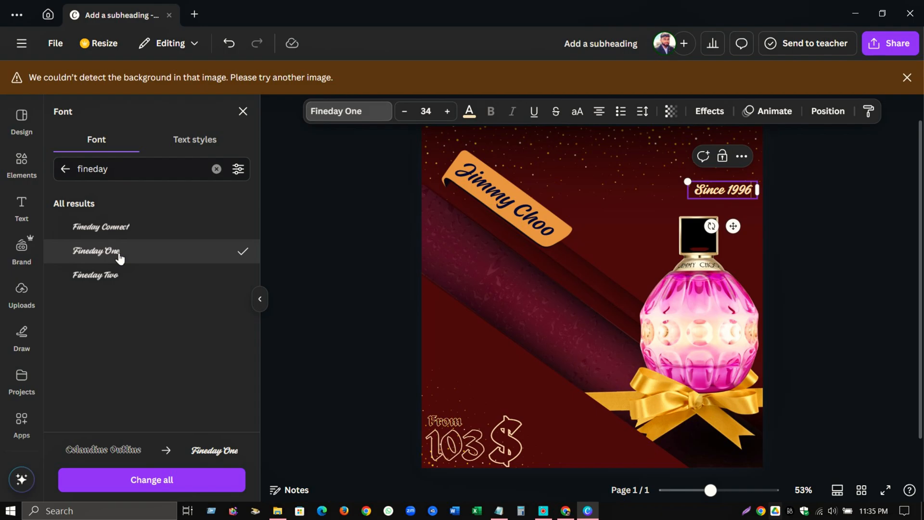
key(BackSpace)
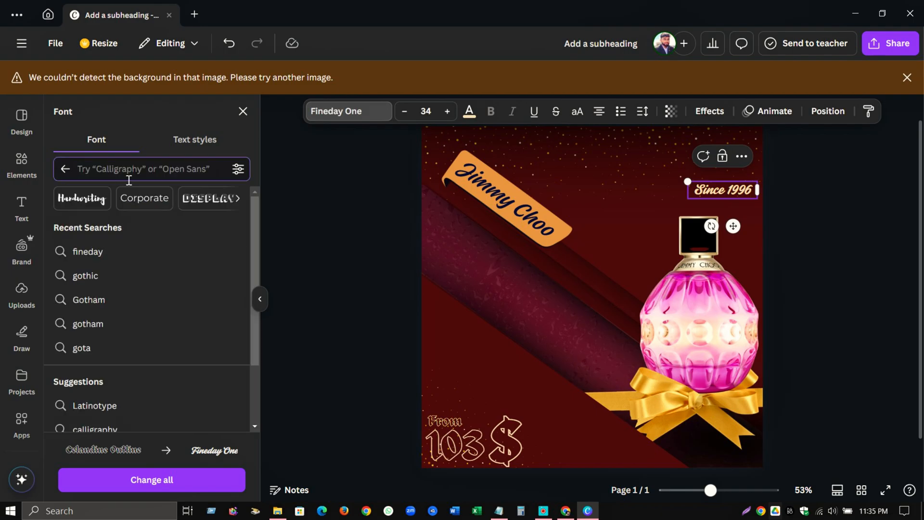
click(107, 352)
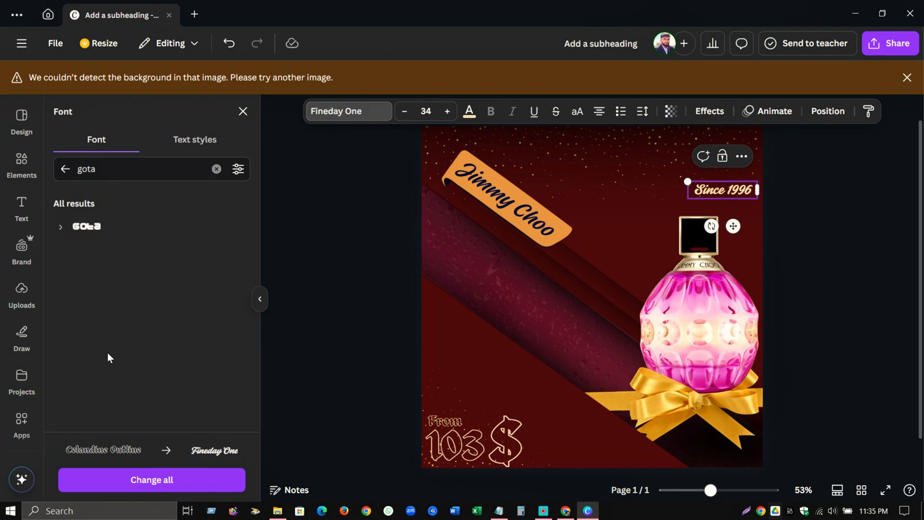
click(96, 236)
click(62, 227)
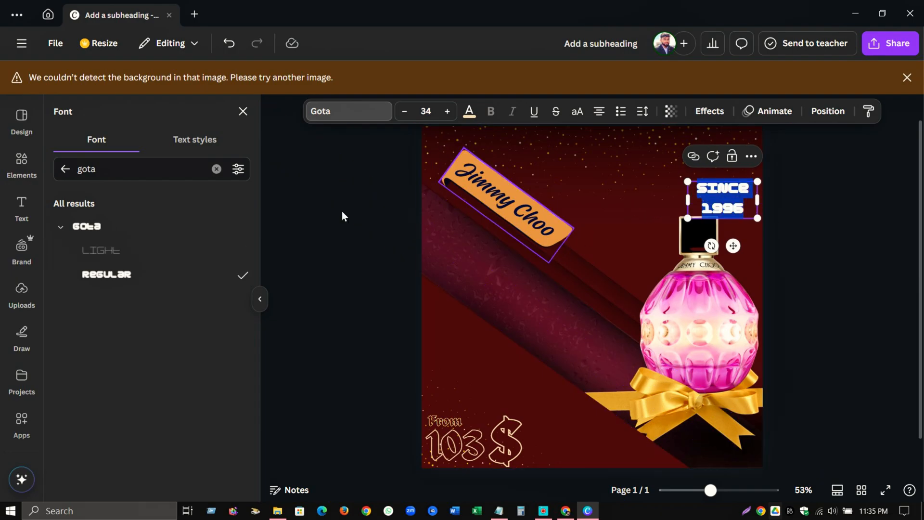
click(109, 251)
Fit the "Since 1996" text on one line above the bottle and shrink it to size 18.7
drag(758, 200, 798, 188)
drag(689, 182, 719, 188)
click(833, 201)
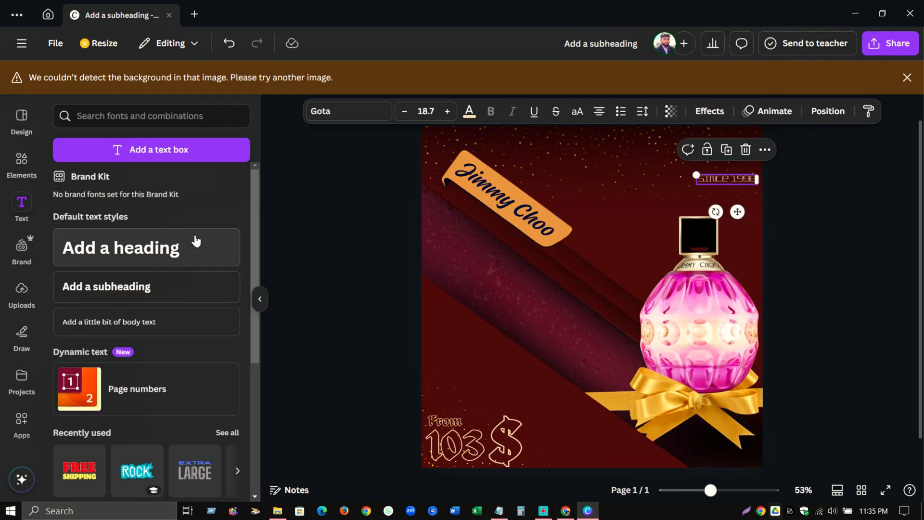
Set the "Since 1996" text in the Gotham Condensed font
click(337, 112)
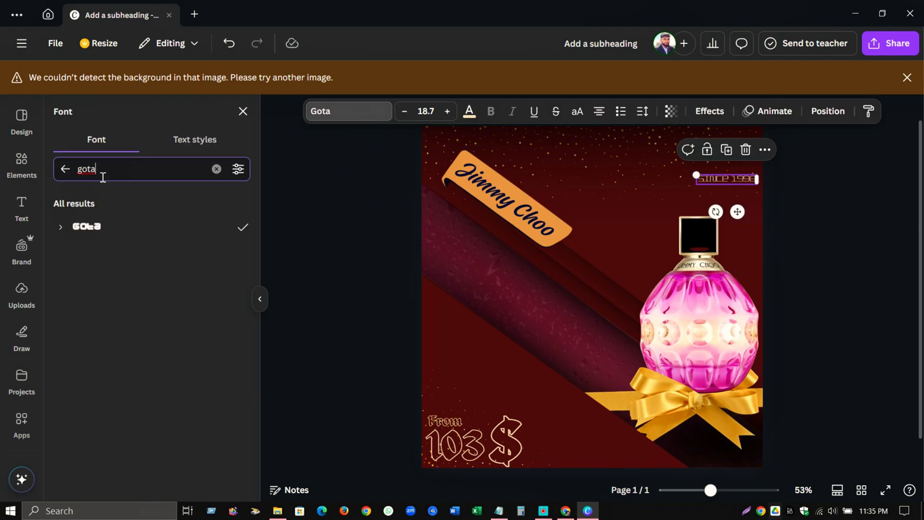
text(goth)
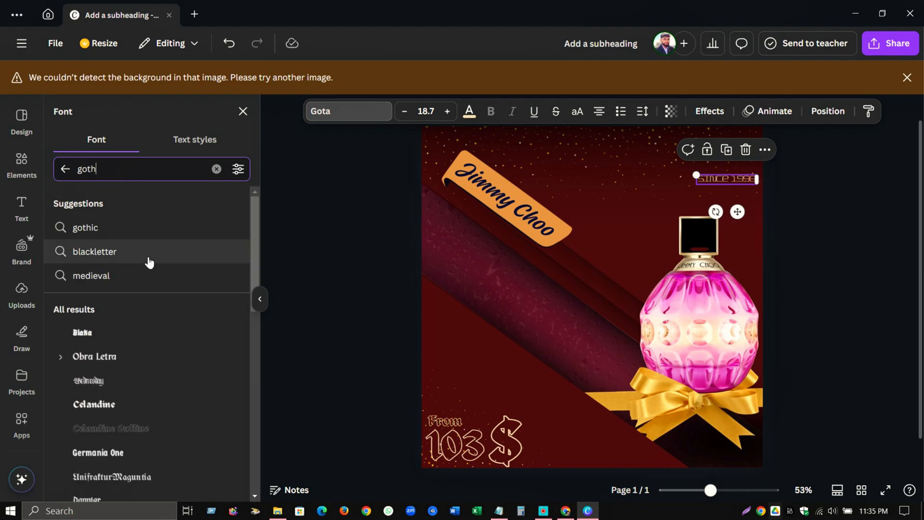
text(am)
click(61, 255)
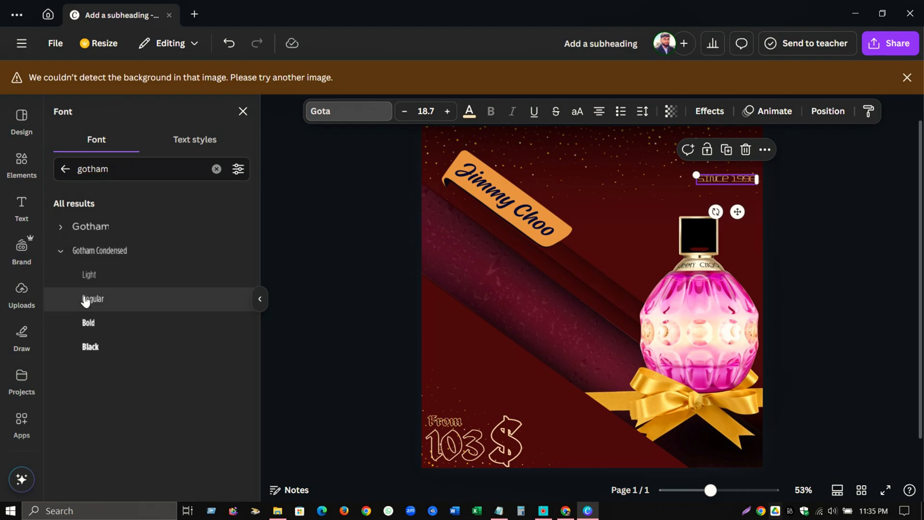
click(110, 310)
Set the "103" price text in Gotham Condensed Light and shrink it to size 58.1
click(455, 448)
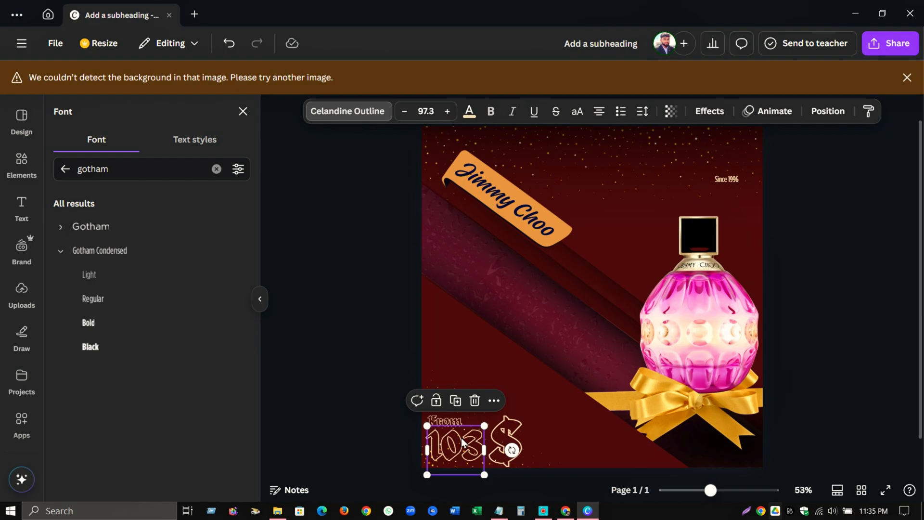
click(108, 309)
click(103, 278)
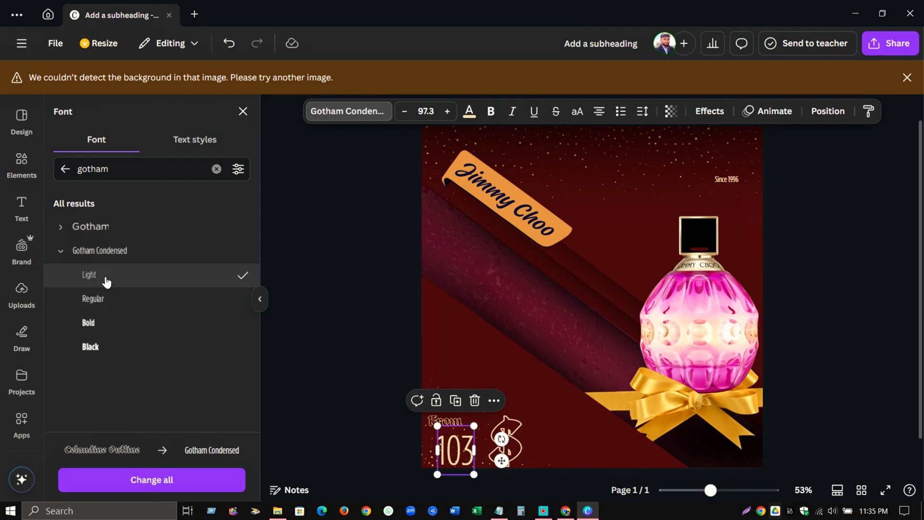
double_click(468, 455)
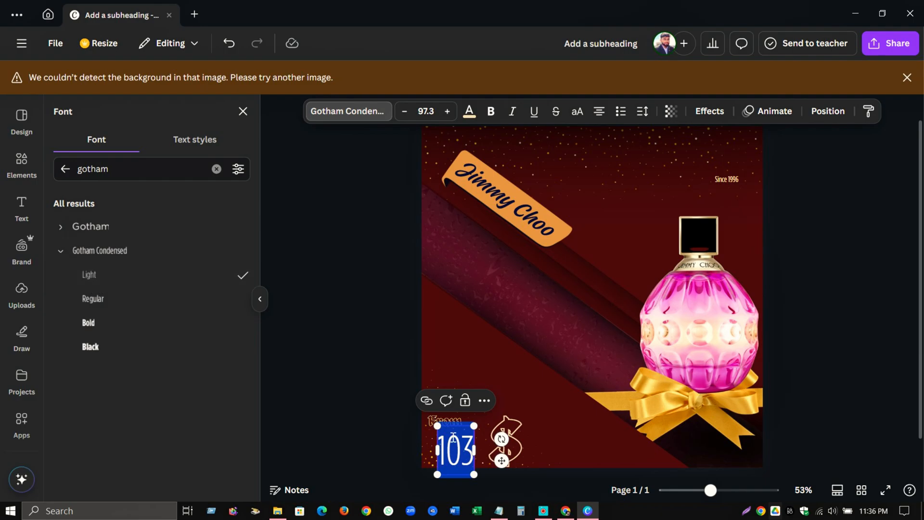
drag(437, 425, 456, 446)
click(475, 294)
Set the dollar sign in Gotham Condensed Light and shrink it to size 109
click(505, 440)
click(363, 114)
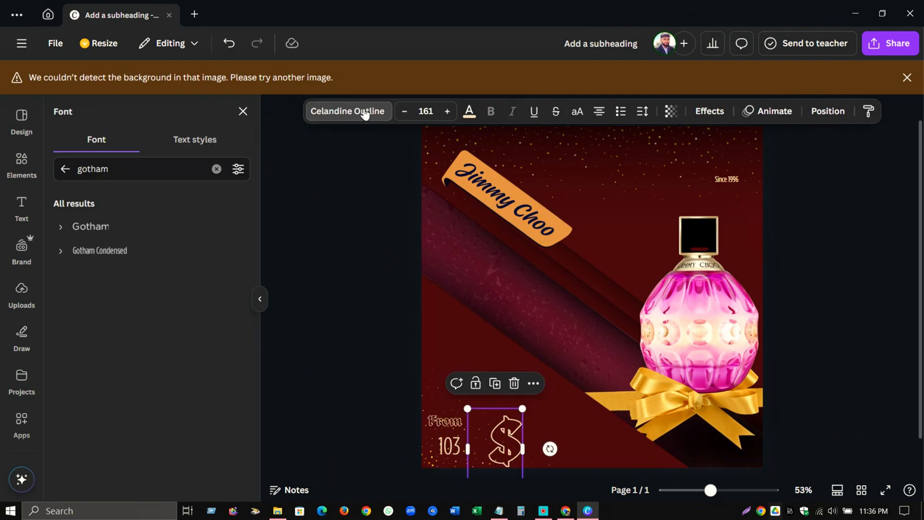
click(59, 251)
click(95, 295)
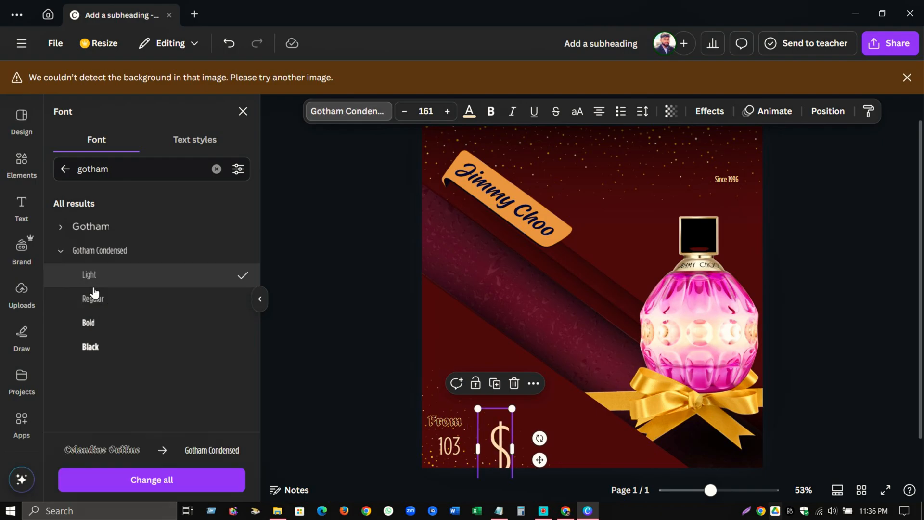
click(70, 229)
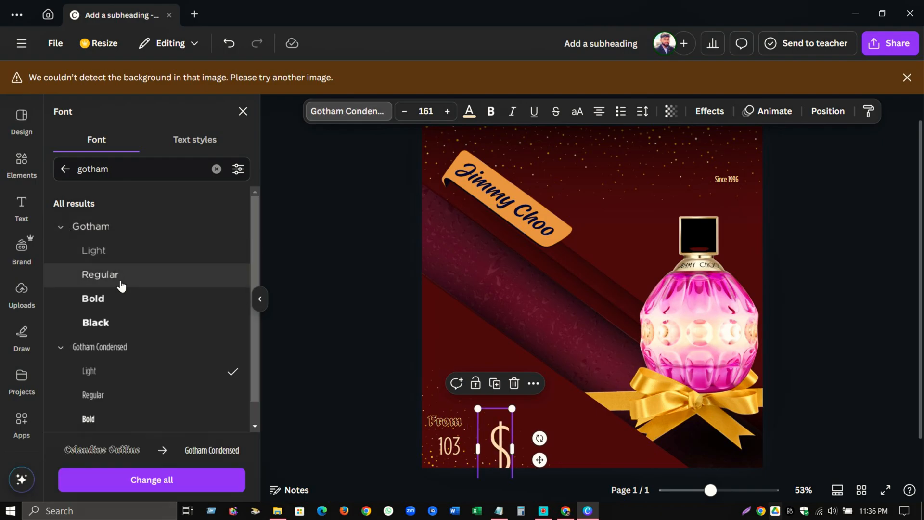
click(109, 255)
click(114, 274)
click(91, 373)
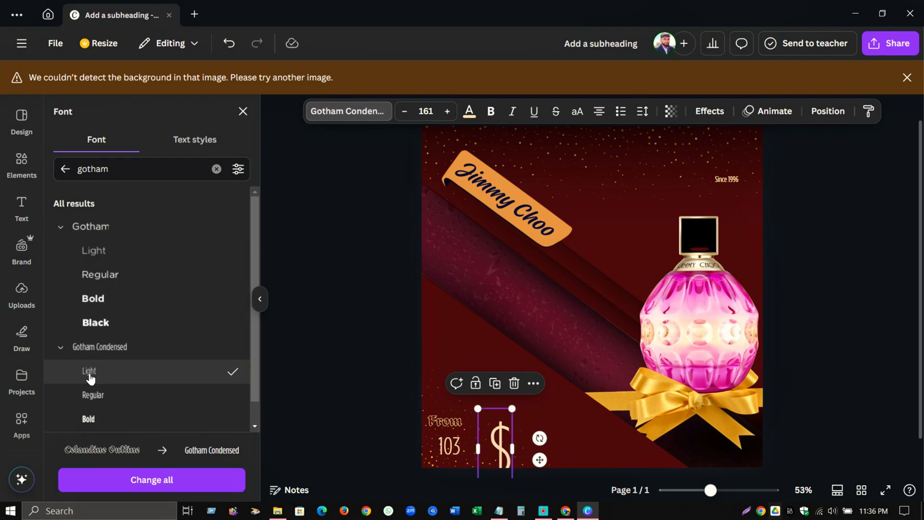
drag(478, 409, 469, 429)
Set the "From" text above the price in Gotham Condensed Light
click(450, 426)
click(447, 423)
click(342, 119)
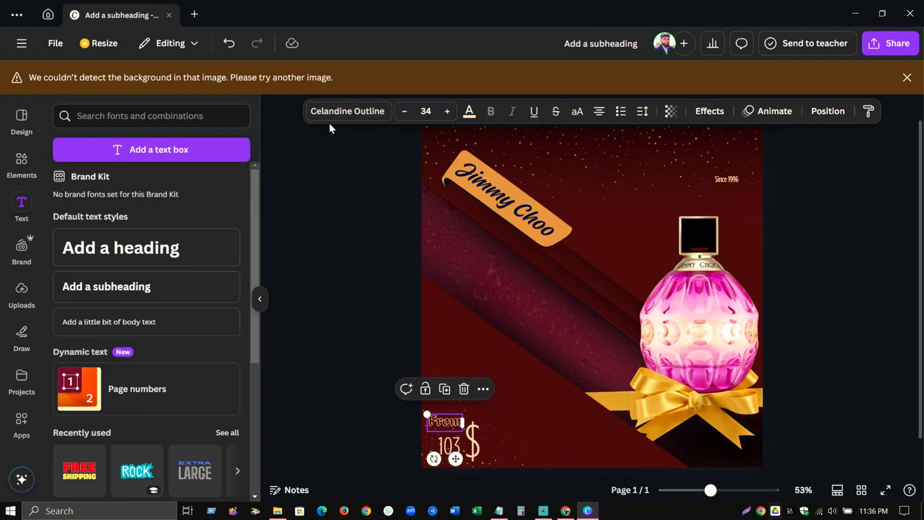
click(98, 250)
click(89, 276)
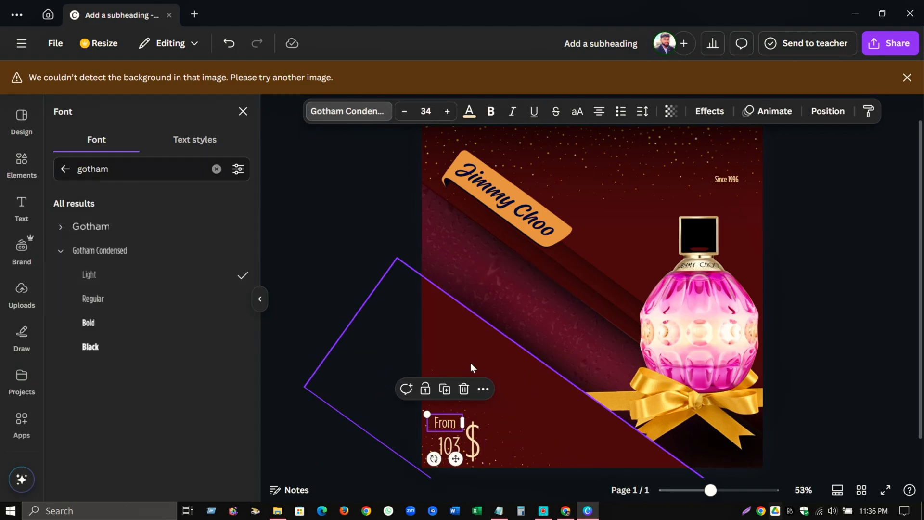
Line up "From" and "103" side by side in the post's lower-left corner, moving the dollar sign aside to make room
click(440, 441)
drag(472, 440, 515, 441)
drag(450, 446, 473, 446)
drag(444, 426, 469, 448)
click(465, 452)
scroll(468, 447, up, 4)
scroll(433, 414, down, 1)
drag(390, 404, 388, 401)
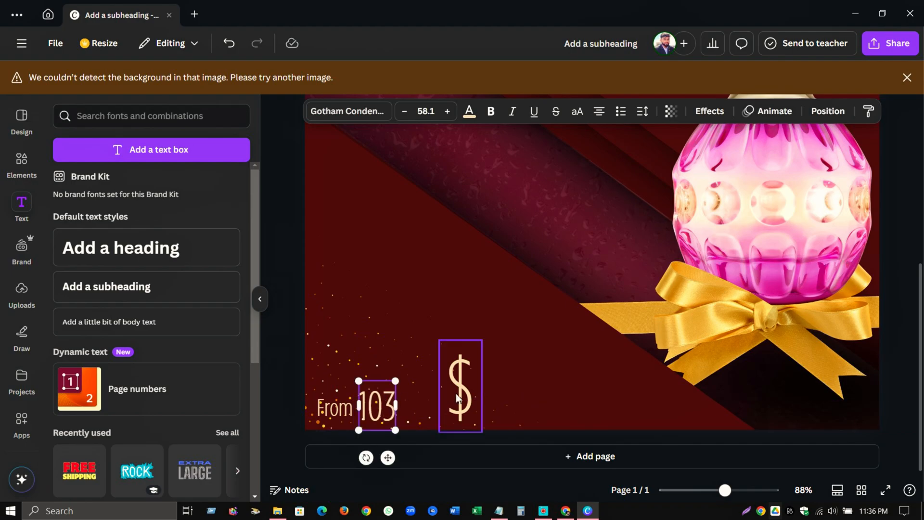
Place the dollar sign directly after "103" and shrink it to size 54.5
drag(456, 394, 423, 397)
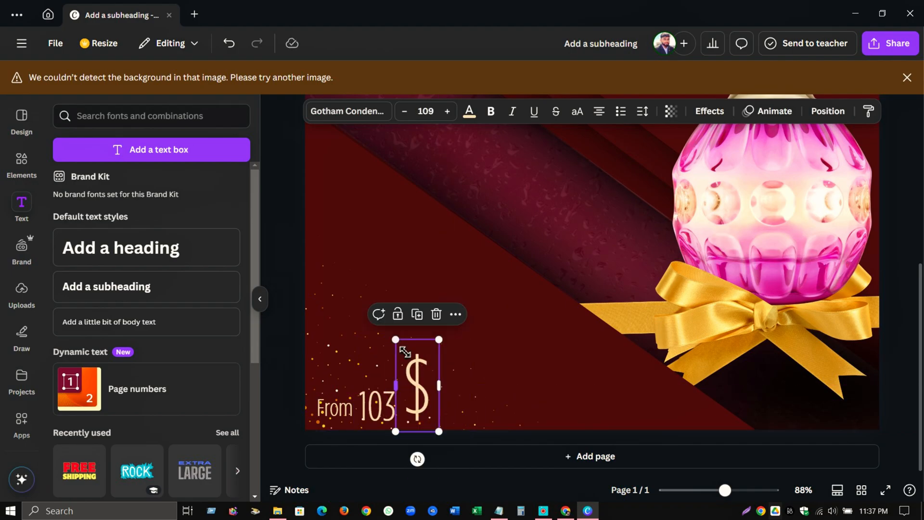
drag(404, 351, 415, 405)
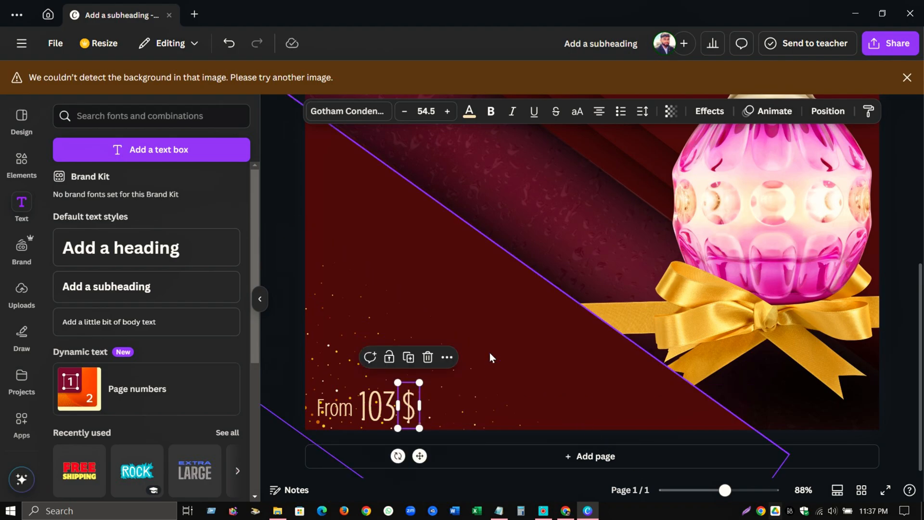
click(490, 351)
Reposition the gold glitter behind the price in the post's lower-left corner and set "From" beside "103" again
drag(334, 414, 383, 387)
drag(425, 415, 404, 401)
drag(405, 346, 632, 353)
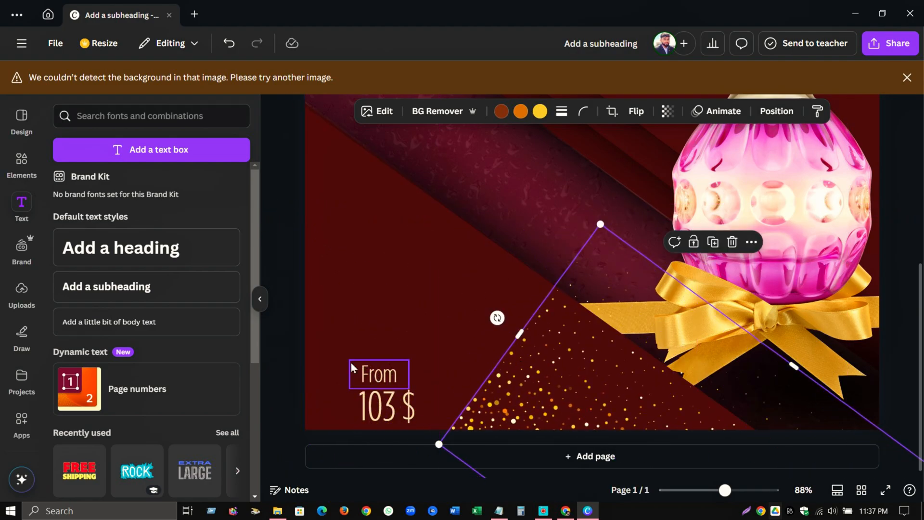
drag(357, 371, 312, 402)
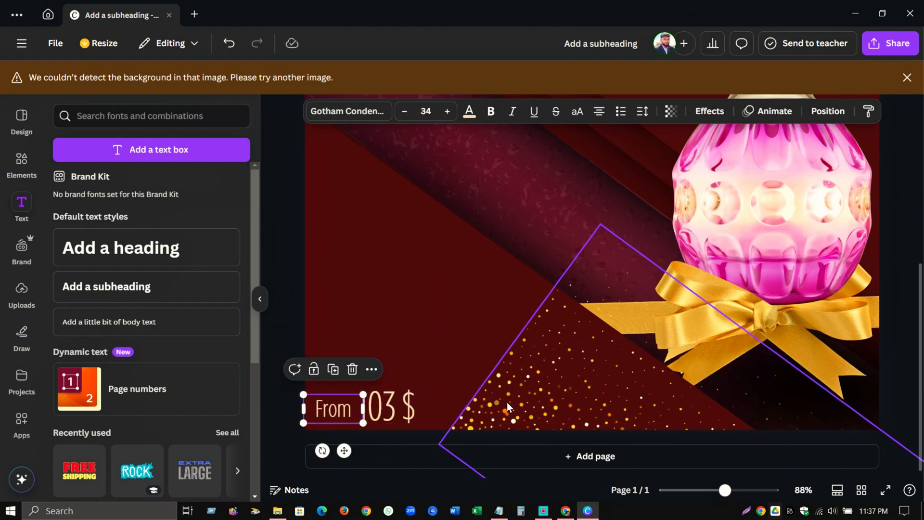
drag(507, 402, 243, 372)
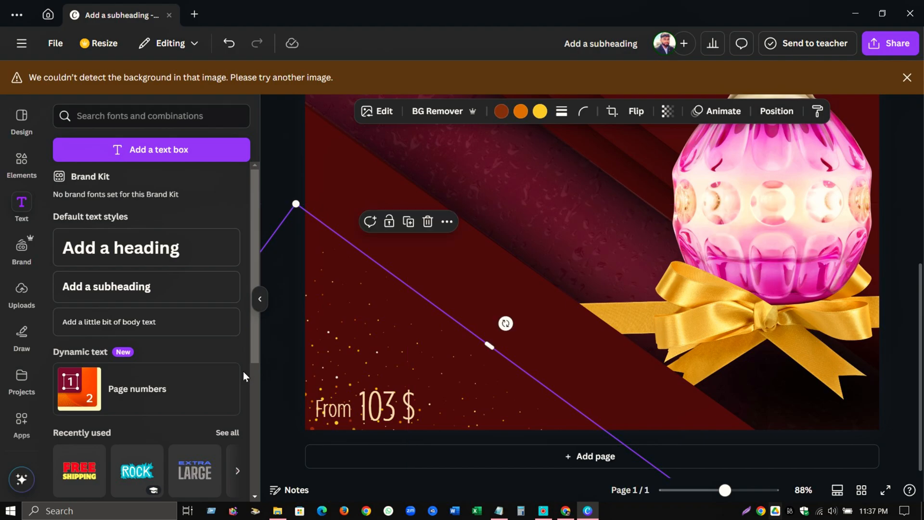
mouse_move(380, 359)
mouse_down()
mouse_move(363, 367)
mouse_move(392, 373)
mouse_move(376, 347)
mouse_move(351, 378)
mouse_move(389, 365)
mouse_up()
ctrl+scroll(481, 308, down, 5)
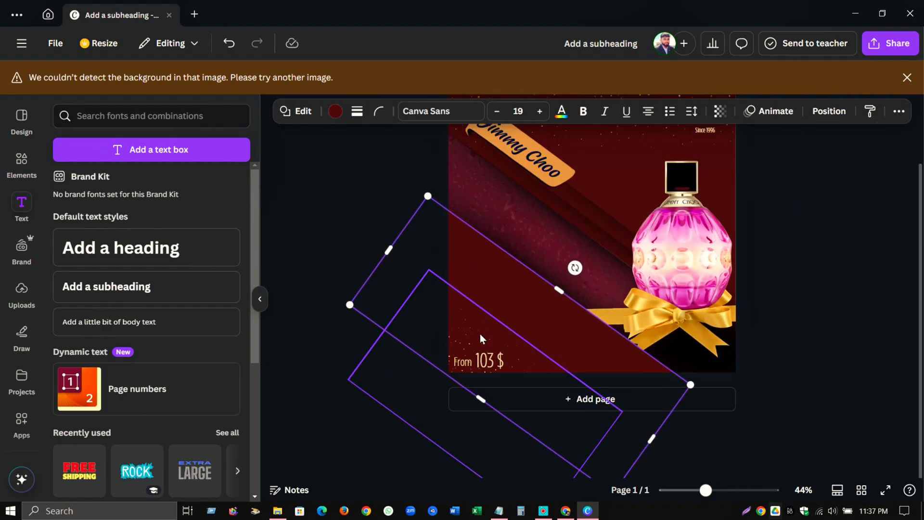
click(764, 327)
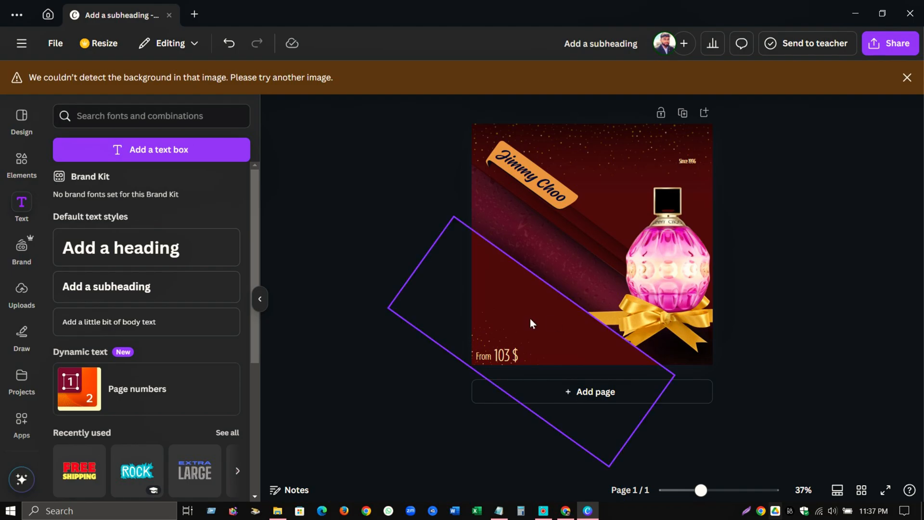
click(531, 316)
scroll(530, 347, up, 1)
drag(526, 376, 484, 361)
click(754, 330)
click(492, 378)
click(752, 380)
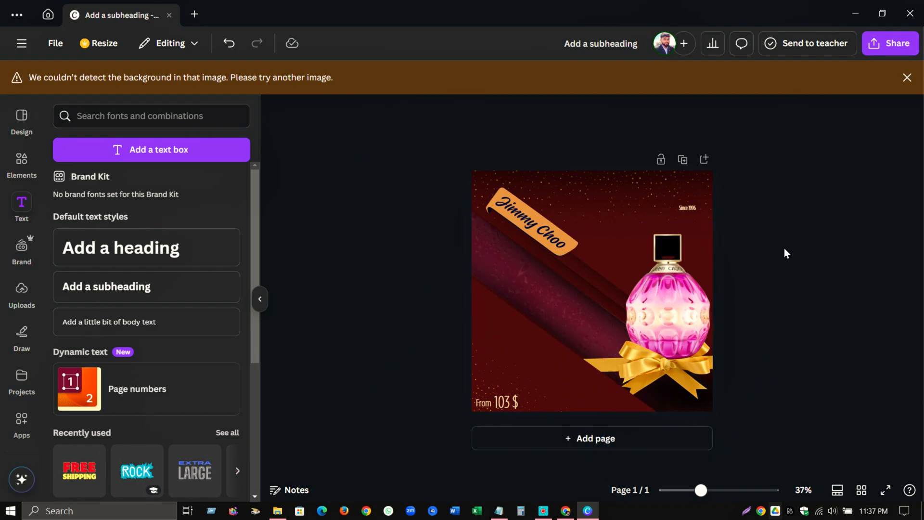
scroll(784, 250, up, 2)
click(738, 215)
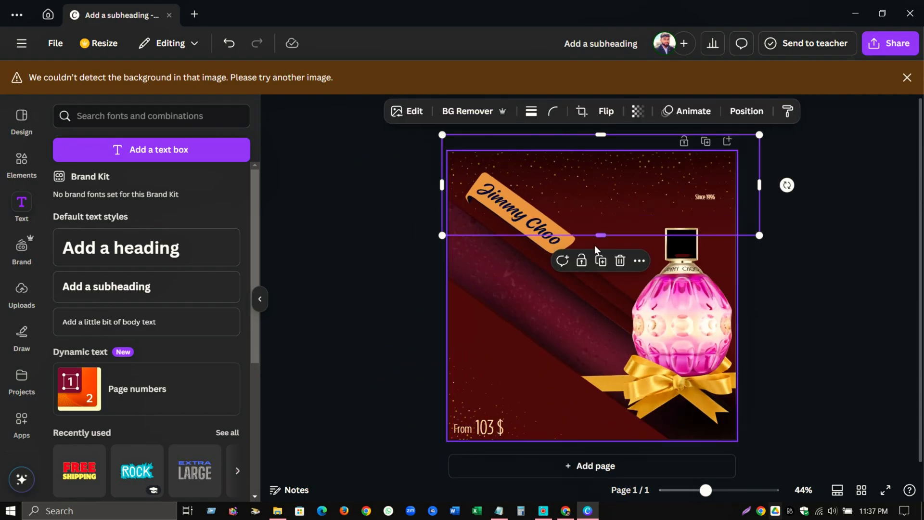
click(819, 261)
Insert the gold JC logo image Screenshot_5 from the Desktop folder into the upper part of the post
key(alt+Tab)
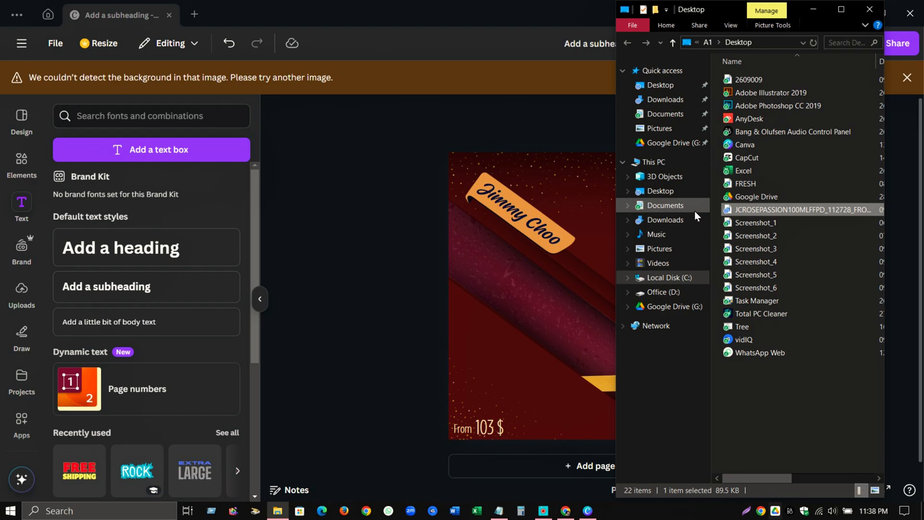
click(669, 191)
scroll(872, 230, down, 5)
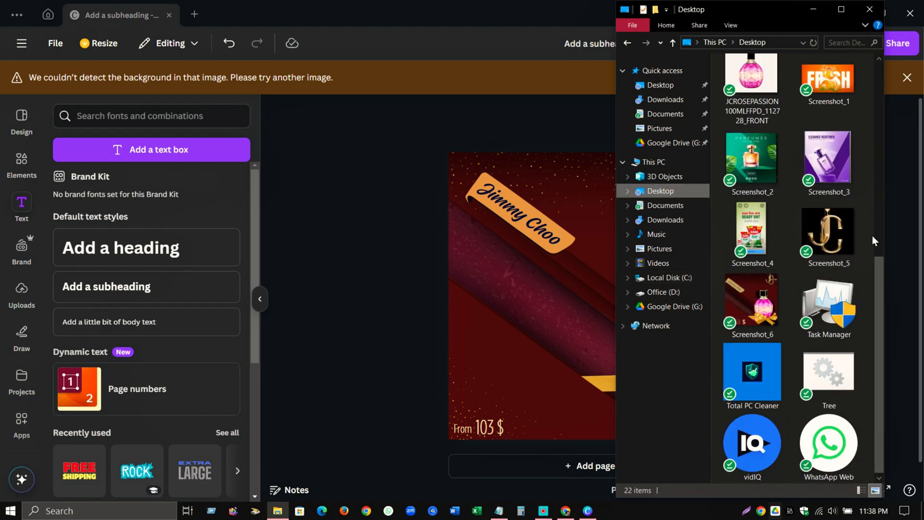
drag(828, 231, 626, 227)
drag(685, 218, 689, 218)
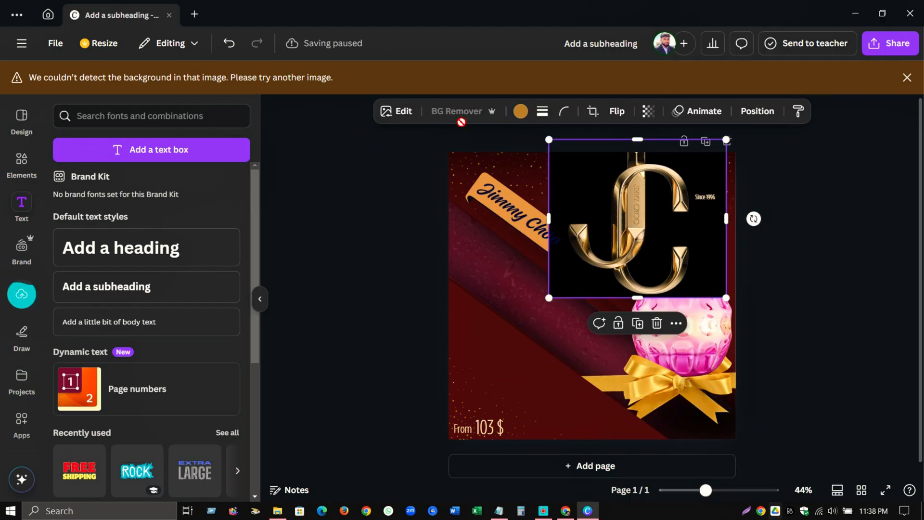
Remove the black background from the JC logo and shrink the logo into the post's upper-right corner
click(468, 158)
click(605, 187)
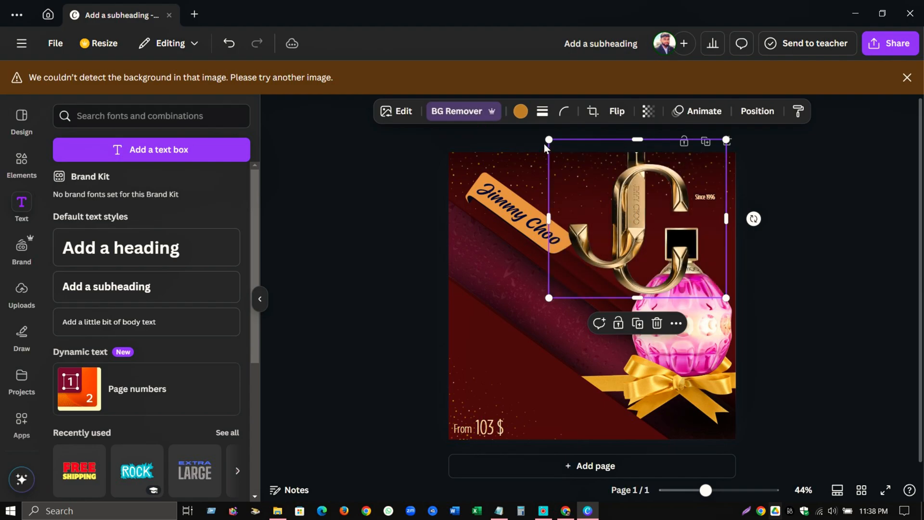
drag(548, 139, 676, 166)
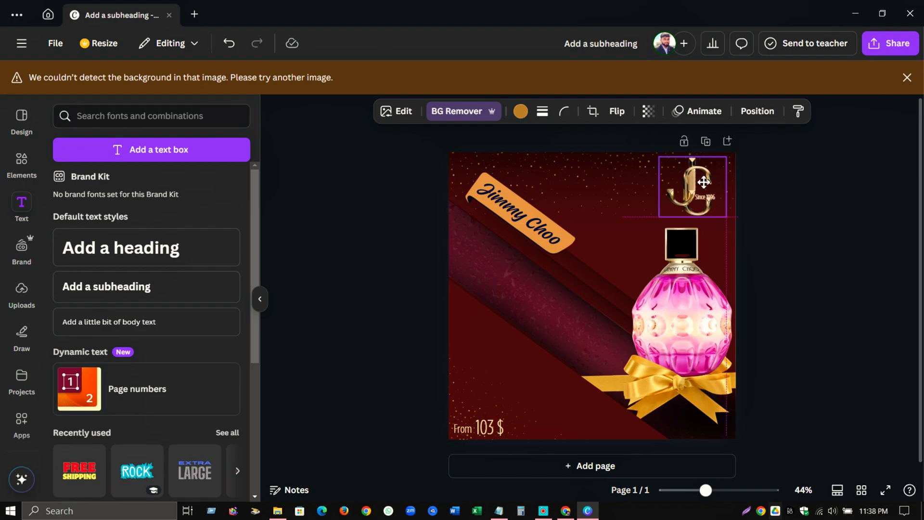
Move "Since 1996" onto the JC logo's opening and shift the logo slightly to sit above the bottle
ctrl+scroll(722, 216, up, 5)
click(837, 141)
drag(840, 142, 861, 128)
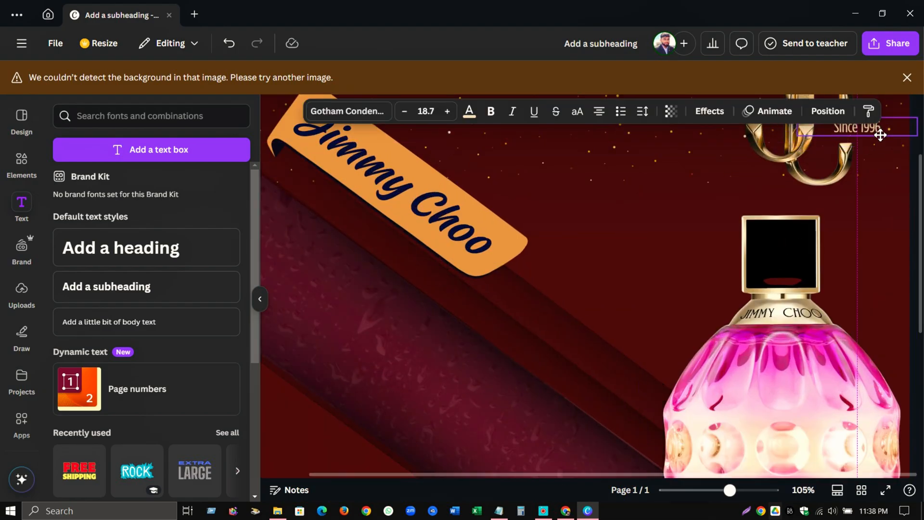
click(865, 259)
ctrl+scroll(779, 212, down, 6)
click(772, 220)
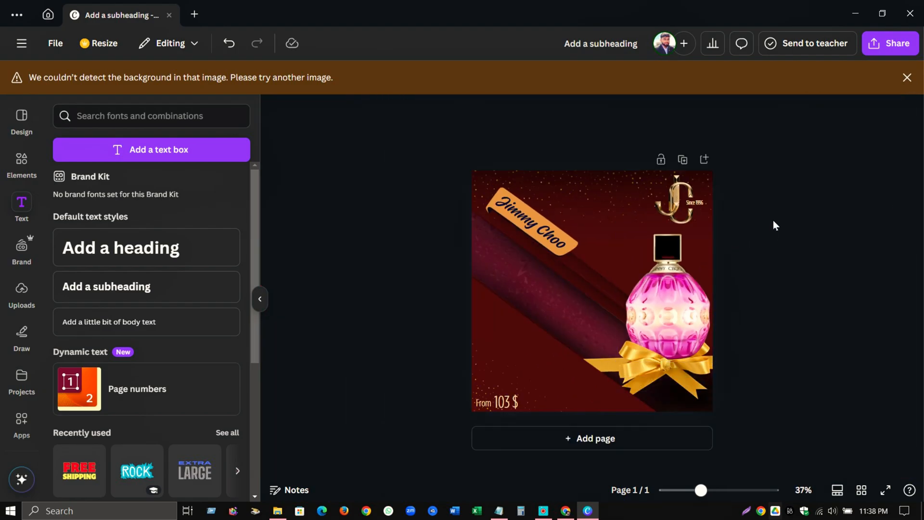
click(686, 191)
click(785, 215)
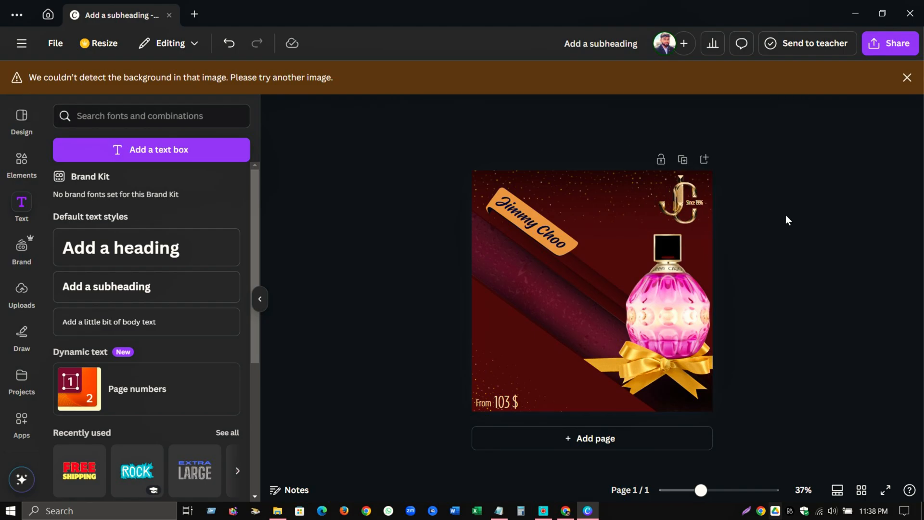
ctrl+scroll(784, 221, down, 1)
ctrl+scroll(674, 255, up, 2)
Duplicate the "From" text, change the copy to "GRAB NOW" in uppercase mid-post and narrow its text box, keeping Gotham Condensed Regular
click(463, 428)
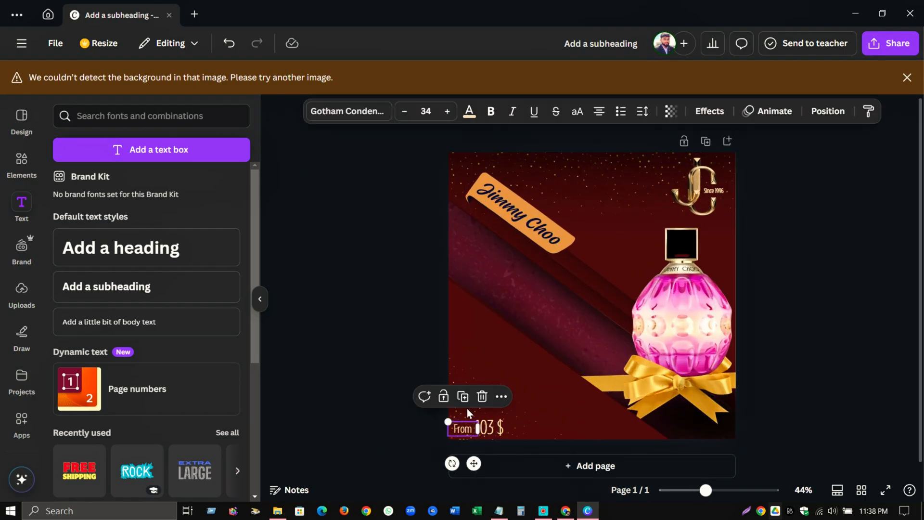
click(463, 395)
drag(474, 430, 633, 273)
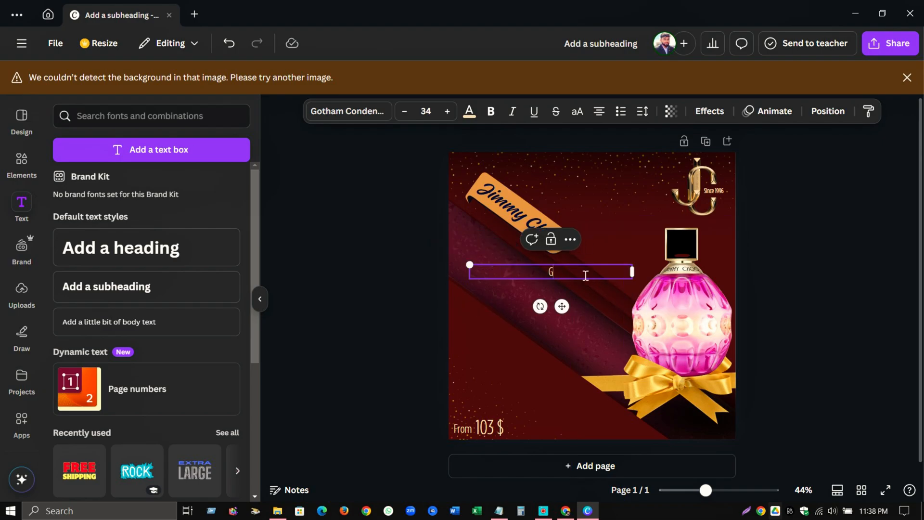
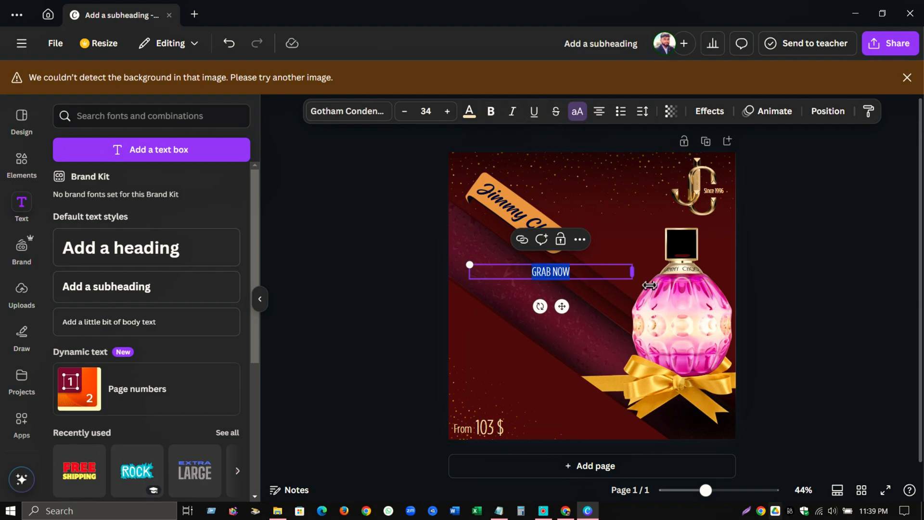
drag(649, 286, 576, 283)
click(387, 120)
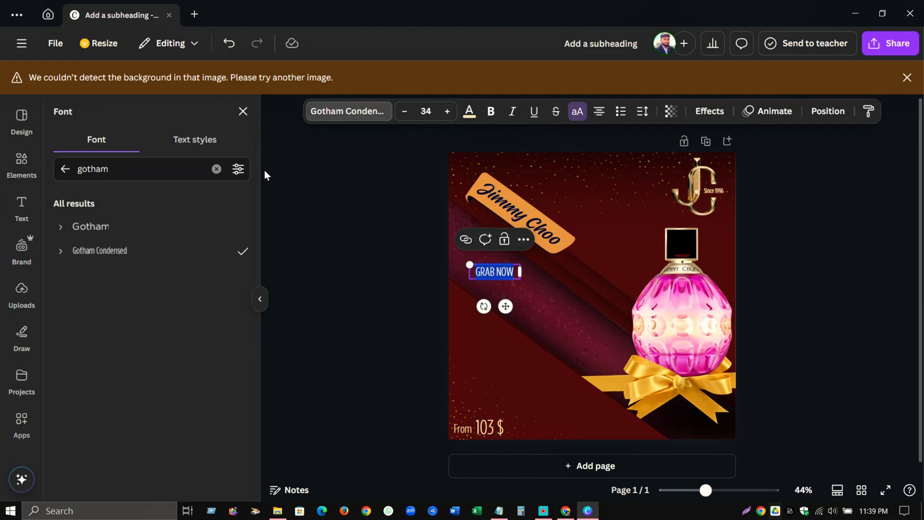
click(61, 251)
click(112, 304)
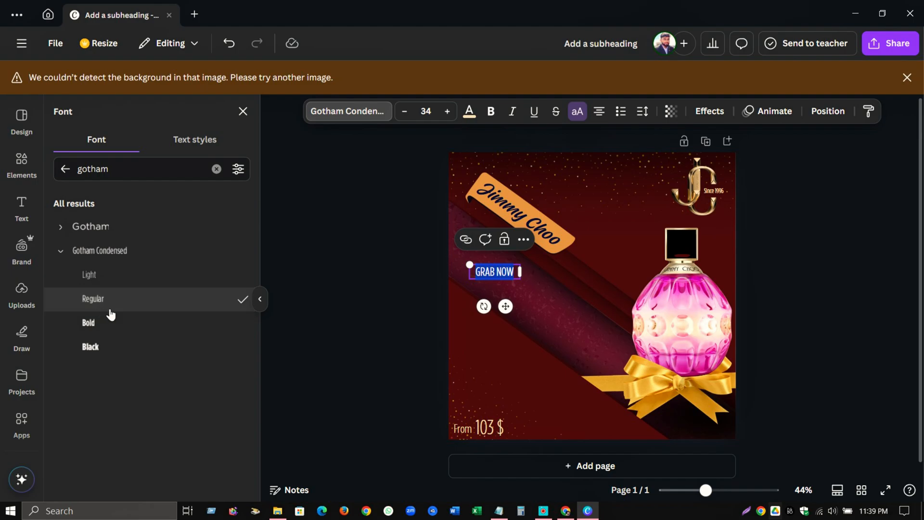
Enlarge "GRAB NOW" to size 111, rotate it parallel to the diagonal crimson band and place it on the band
drag(469, 264, 361, 233)
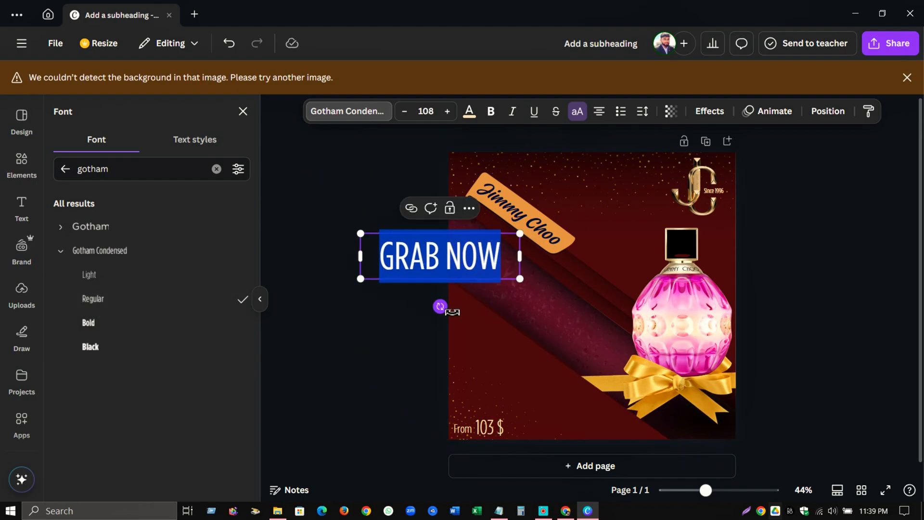
drag(440, 306, 412, 298)
click(400, 271)
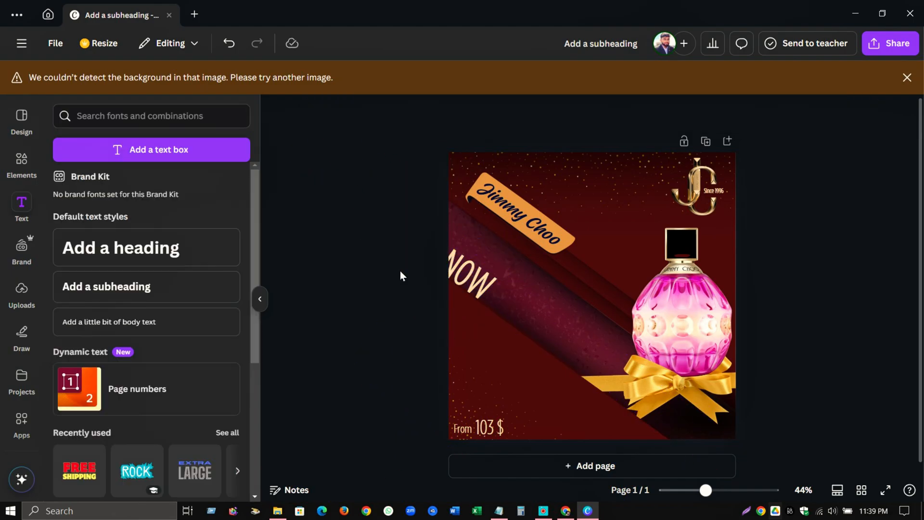
drag(457, 271, 592, 340)
drag(482, 291, 477, 288)
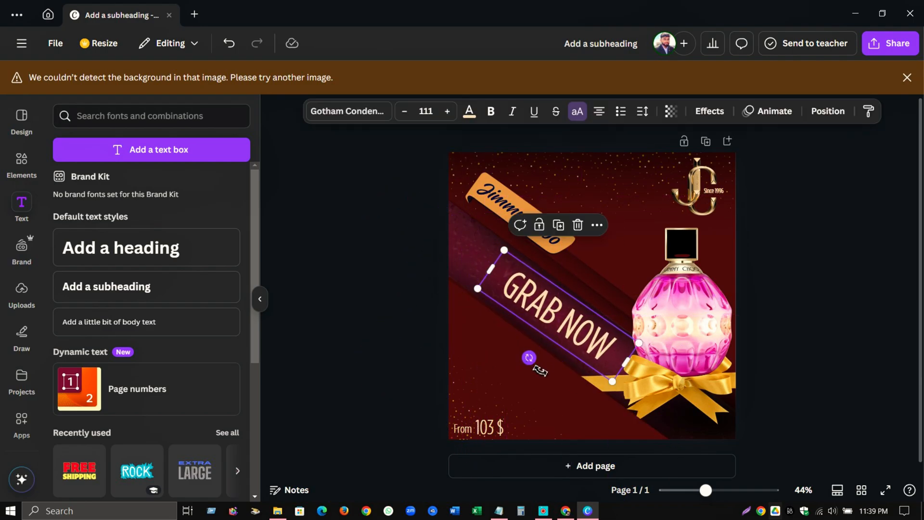
mouse_move(538, 368)
mouse_down()
mouse_move(538, 355)
mouse_move(536, 363)
mouse_up()
Enlarge "GRAB NOW" to size 167 and position it so that it fills the crimson band
drag(578, 331, 525, 298)
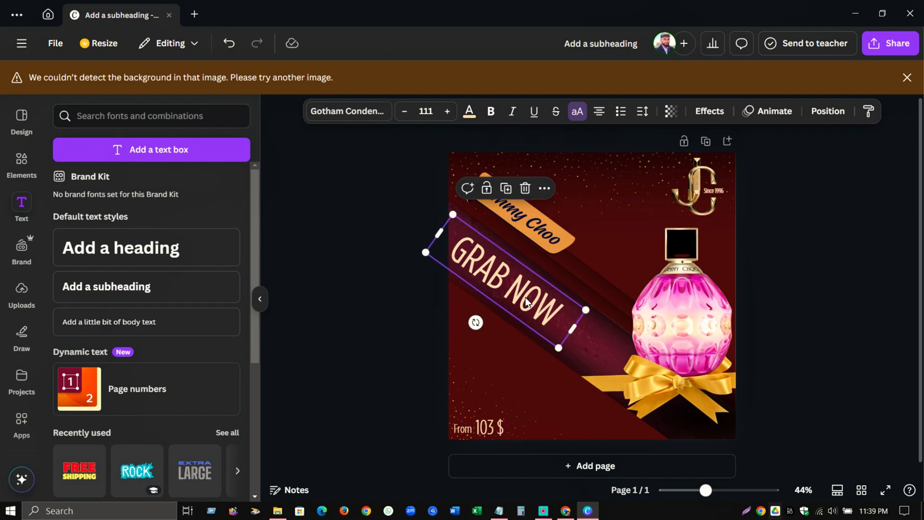
drag(432, 259, 352, 230)
drag(493, 285, 567, 323)
Try the Gotham font on "GRAB NOW" and set it to Gotham Condensed Light
click(383, 111)
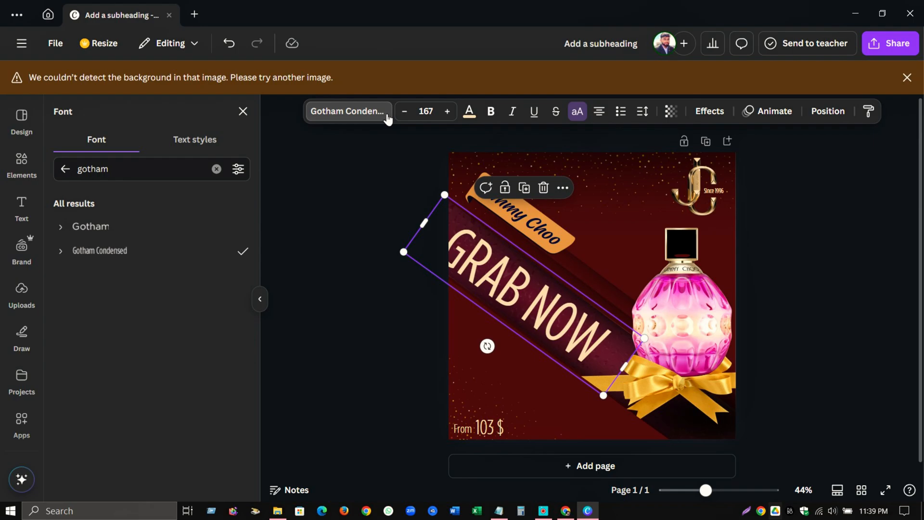
click(63, 227)
click(84, 251)
click(102, 276)
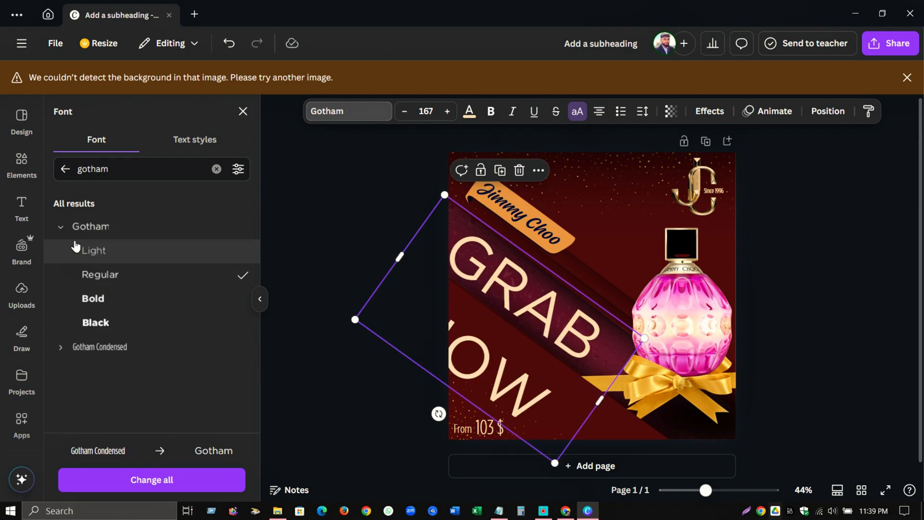
click(71, 347)
click(80, 348)
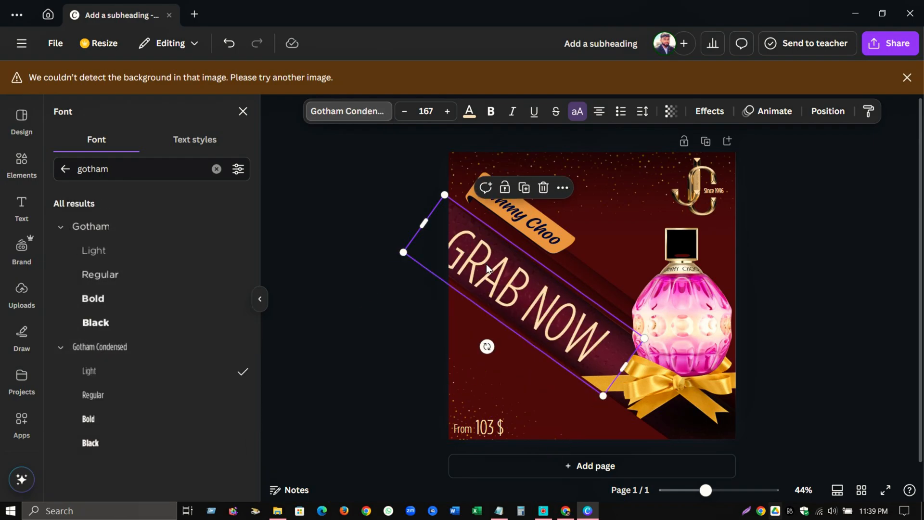
Set the transparency of "GRAB NOW" to 6 and shift the text slightly along the crimson band
click(672, 112)
drag(703, 160, 622, 170)
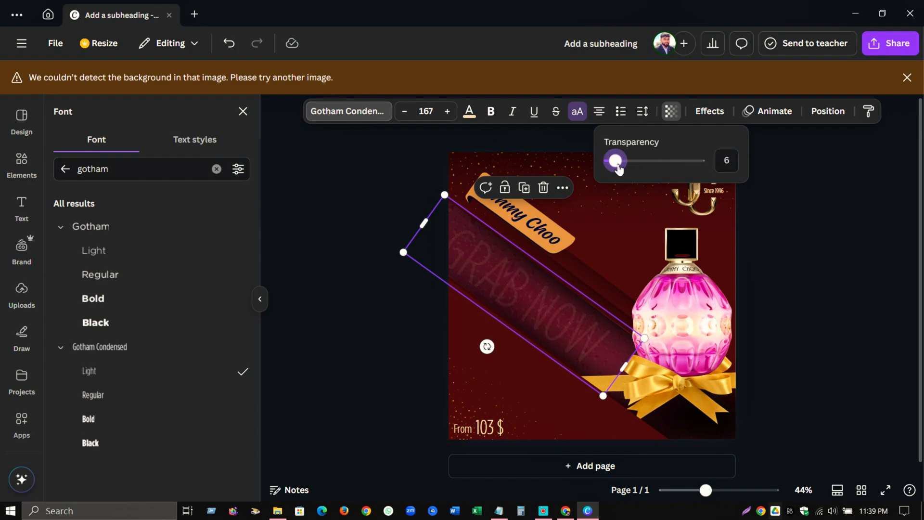
click(541, 303)
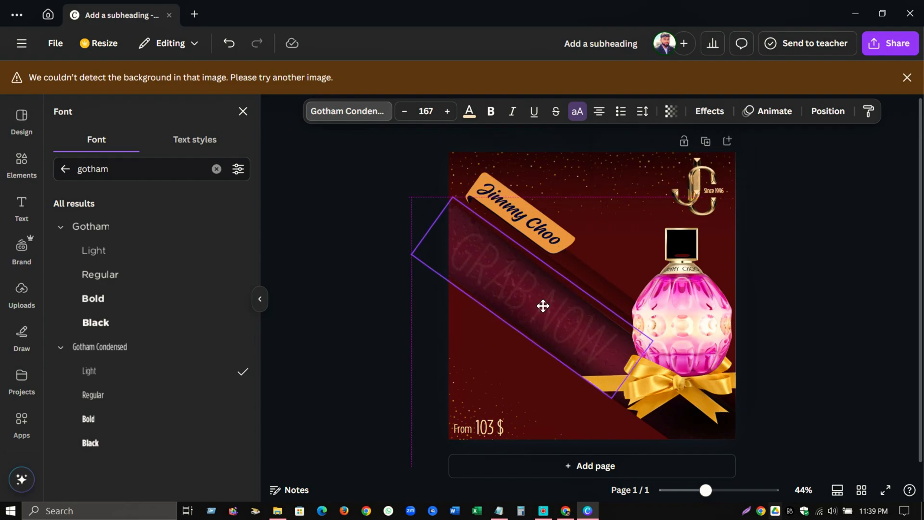
click(802, 269)
Enlarge the gold glitter in the post's lower-left corner and reposition it behind the price
scroll(802, 265, down, 4)
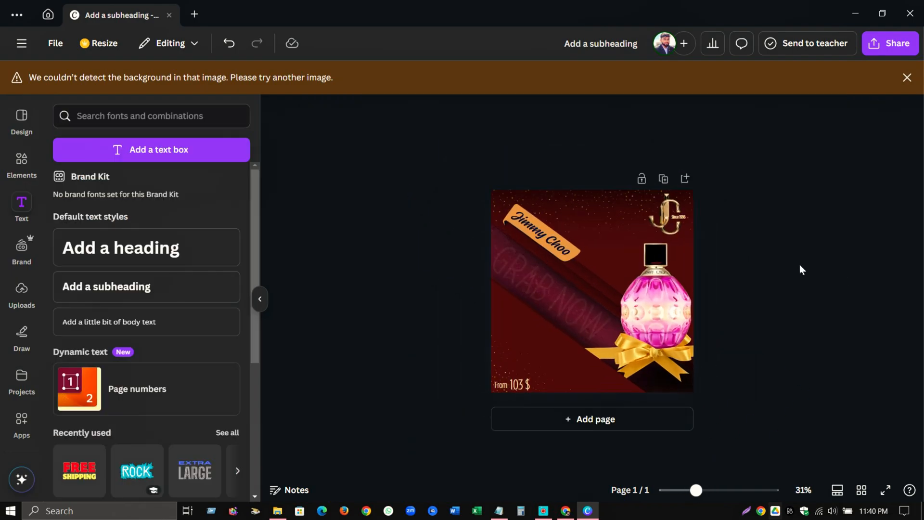
scroll(799, 264, up, 3)
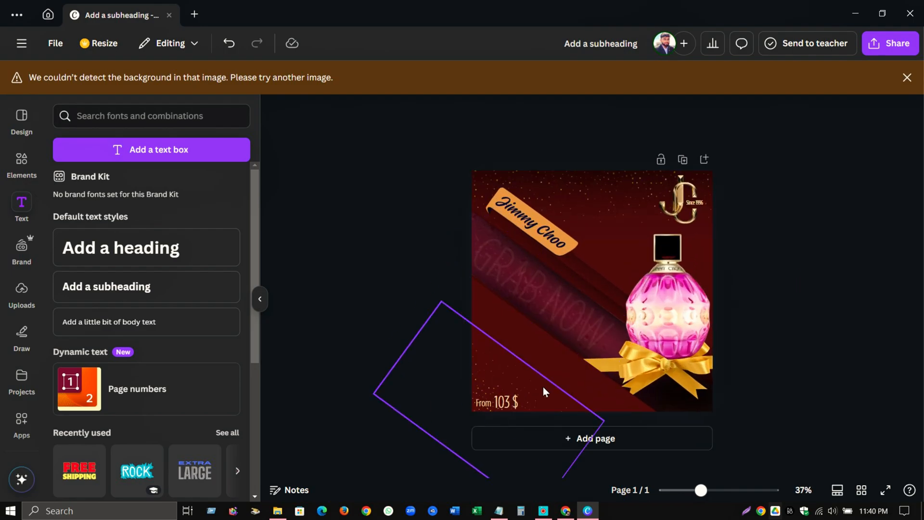
drag(543, 386, 543, 409)
drag(442, 319, 410, 245)
drag(530, 400, 559, 429)
click(838, 302)
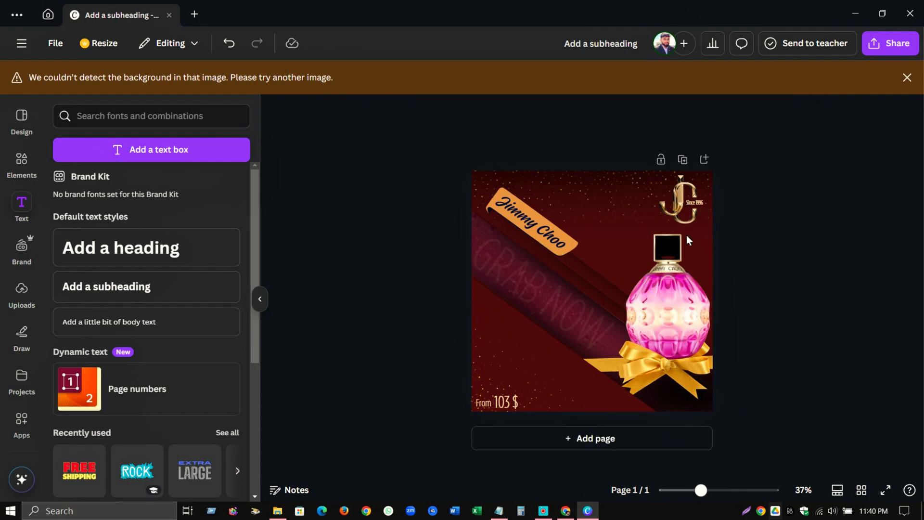
click(533, 216)
click(767, 259)
scroll(768, 260, up, 2)
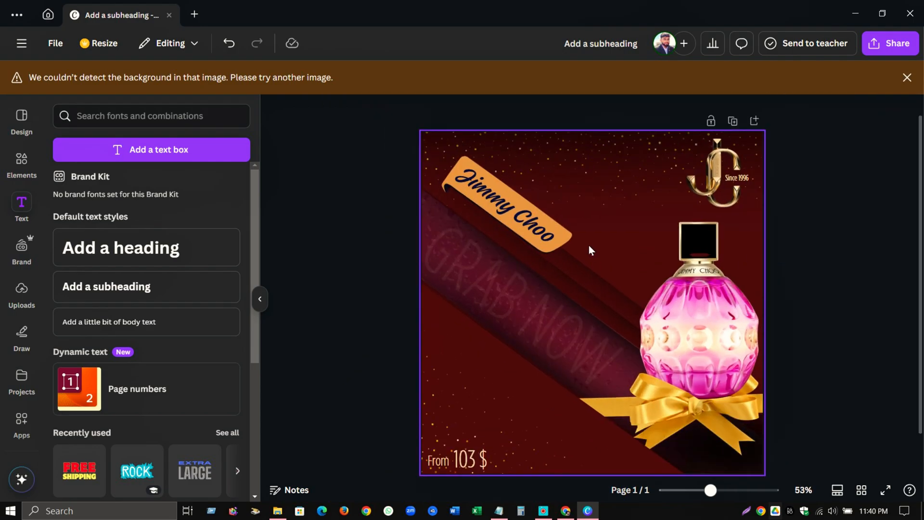
scroll(839, 242, down, 3)
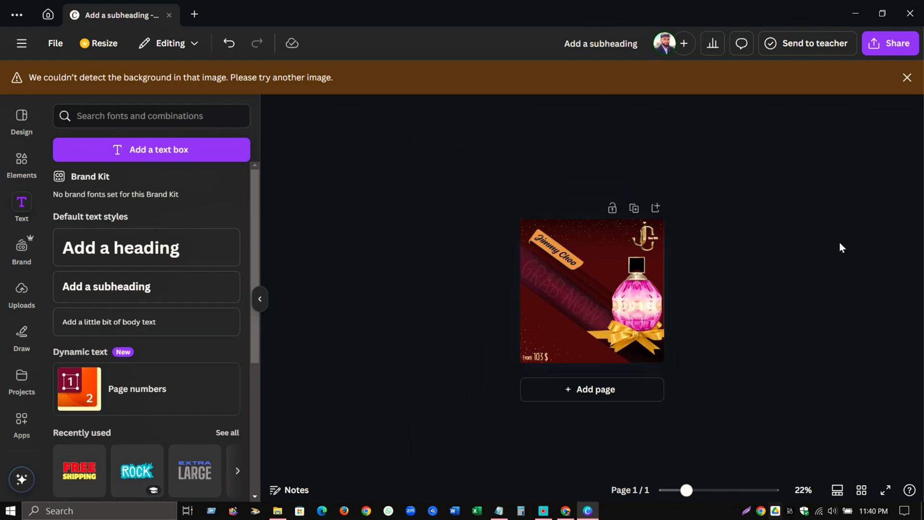
scroll(840, 243, up, 3)
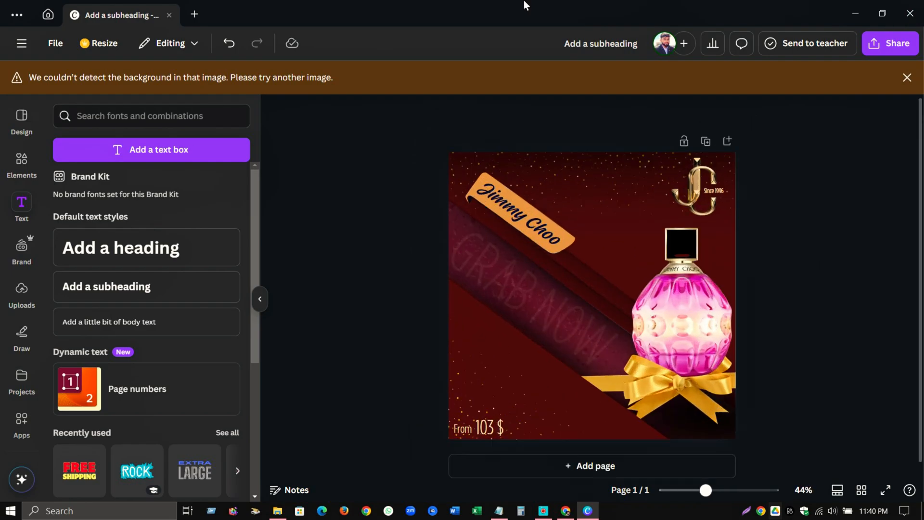
Search the elements for "up to 50% off" and "up to 10% off" and show all graphics for the latter
click(19, 160)
drag(151, 121, 87, 126)
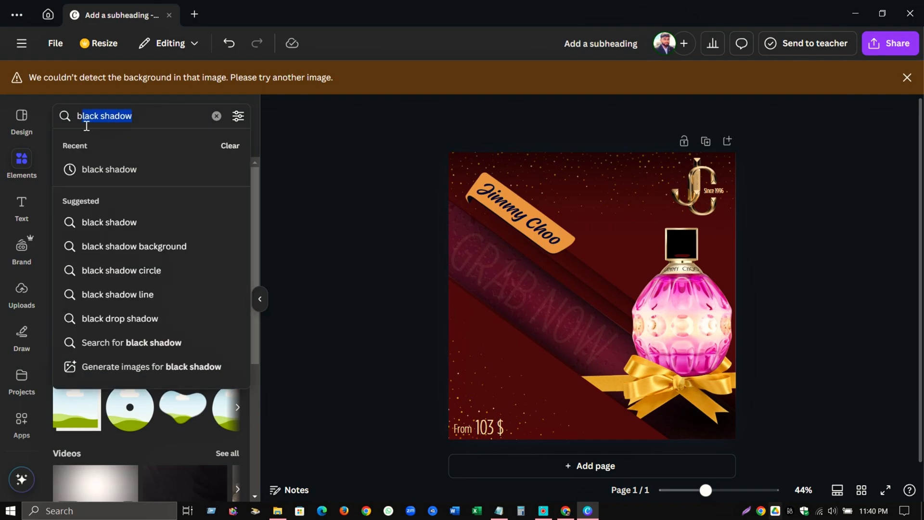
text(up to)
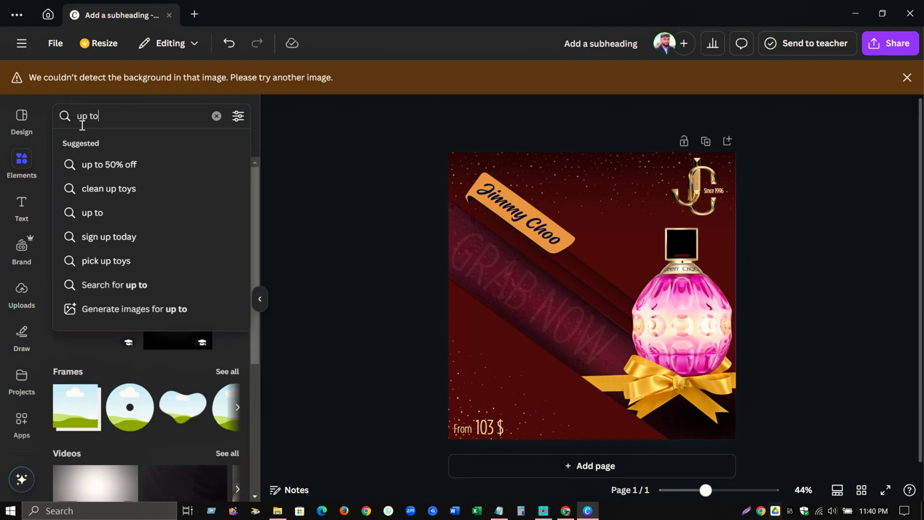
click(105, 164)
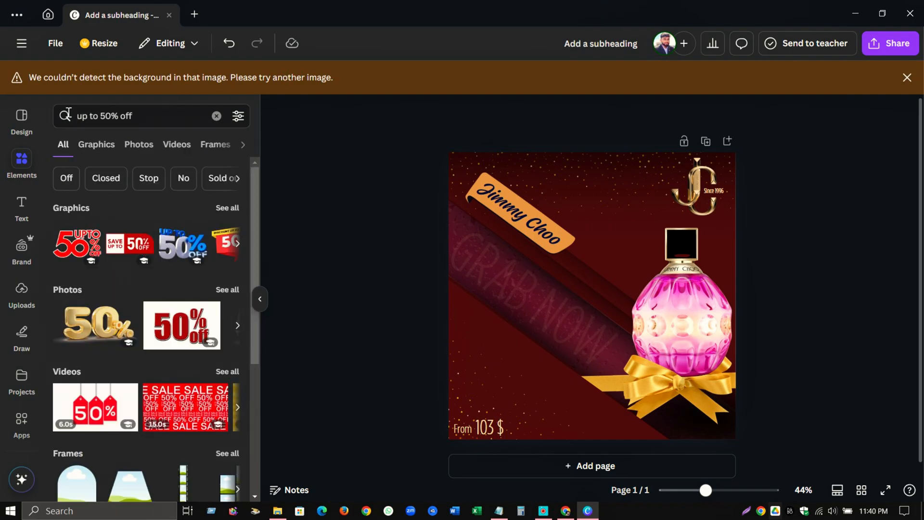
click(113, 123)
key(BackSpace)
text(1)
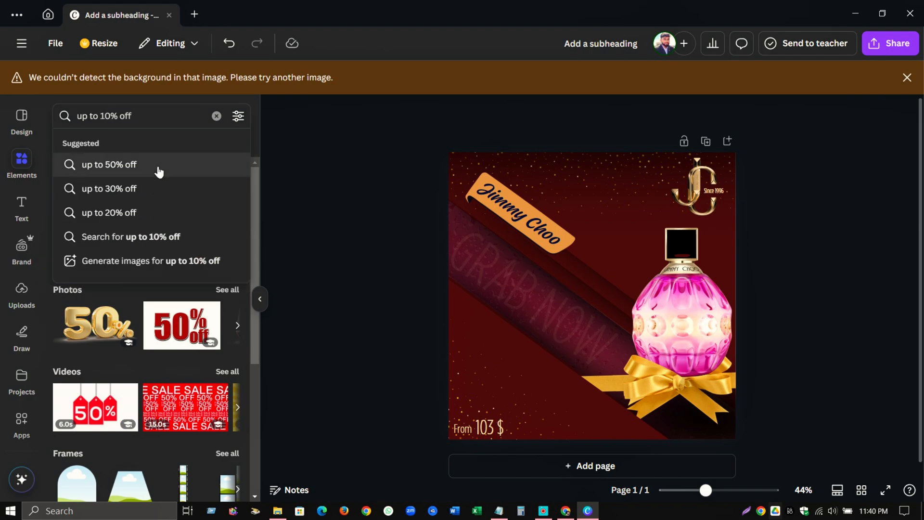
key(Return)
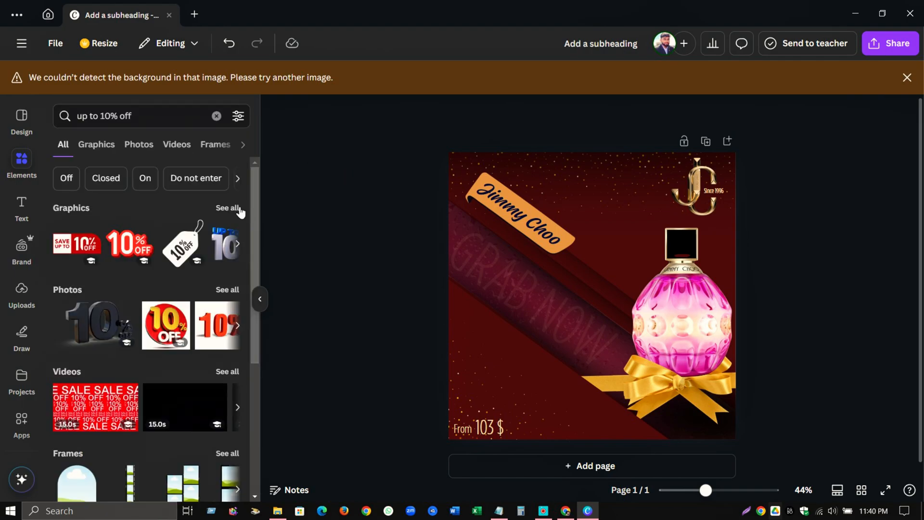
click(236, 207)
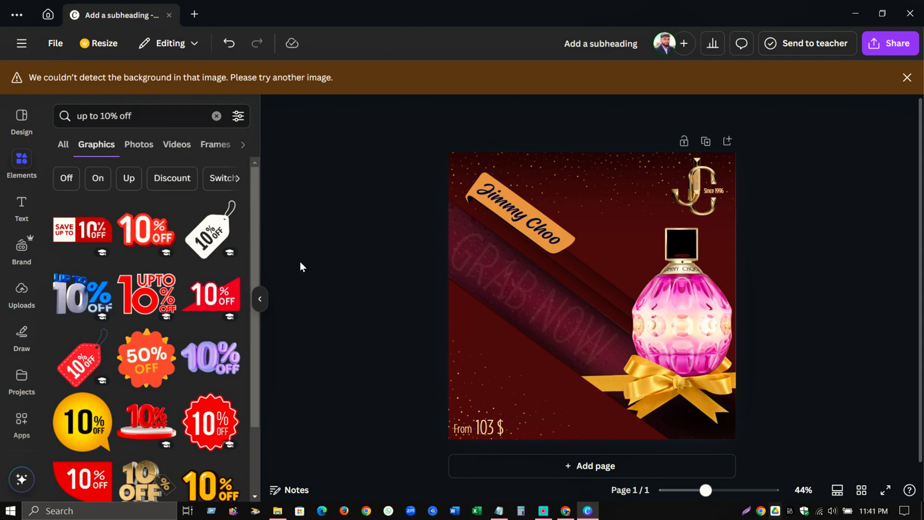
Try the blue and silver "up to 10% off" graphic in the post's lower-left area and delete it
click(82, 294)
drag(497, 228, 483, 391)
click(503, 340)
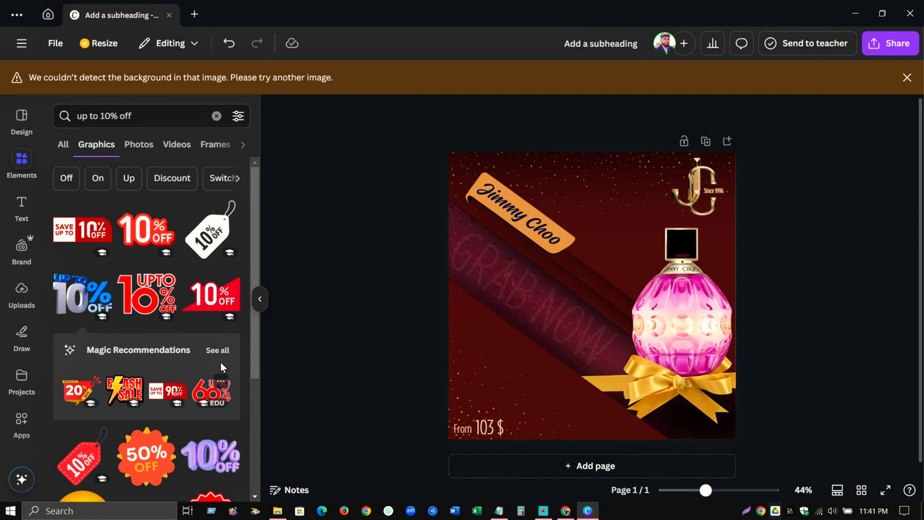
Insert the red and white "Save up to 90% off" graphic and place it above the price at the post's left edge
click(171, 394)
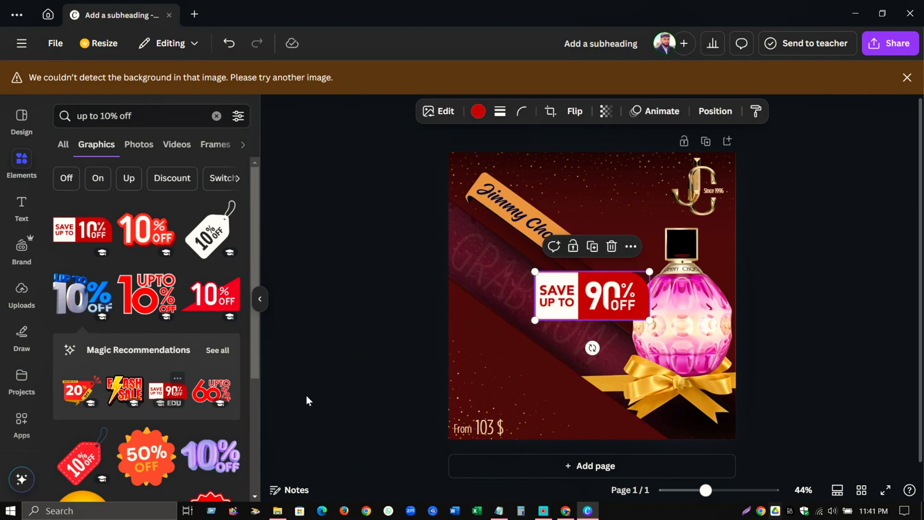
drag(639, 303, 555, 392)
click(816, 324)
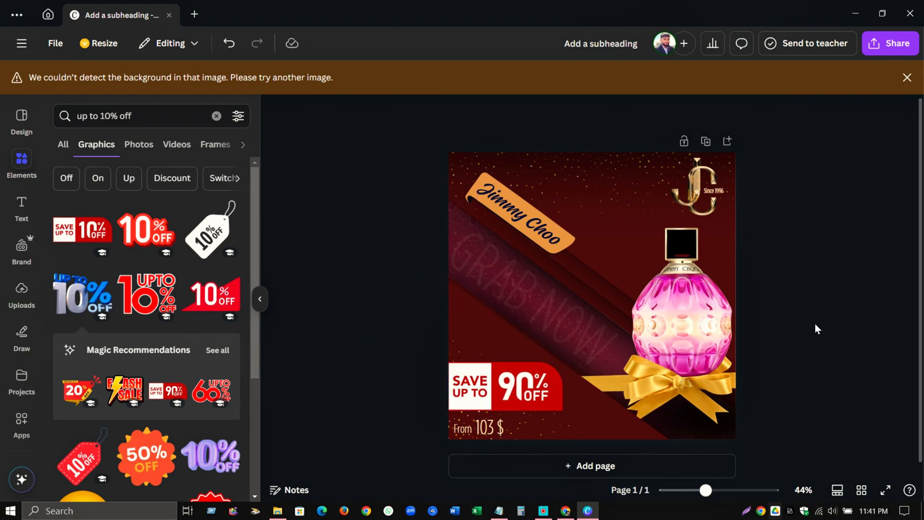
click(521, 403)
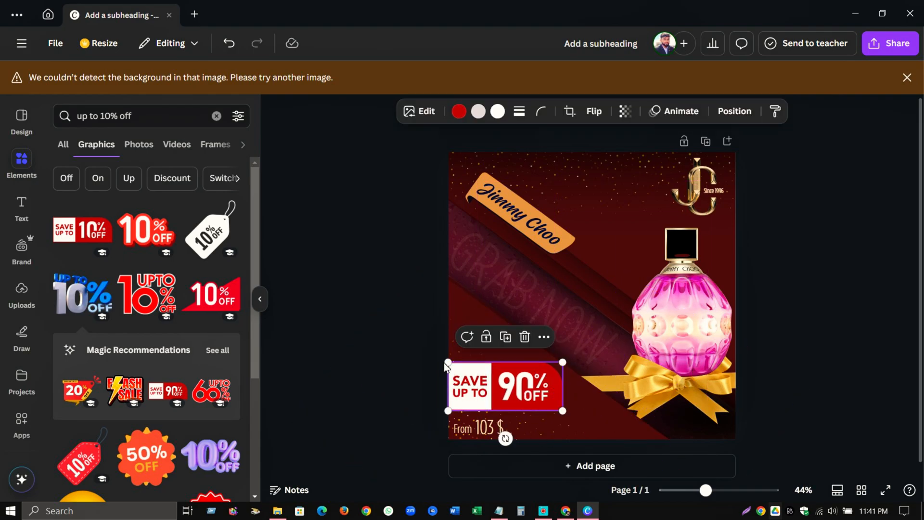
Shrink the "Save up to 90% off" graphic and place it directly beside the "From 103 $" price
drag(444, 363, 518, 427)
click(815, 373)
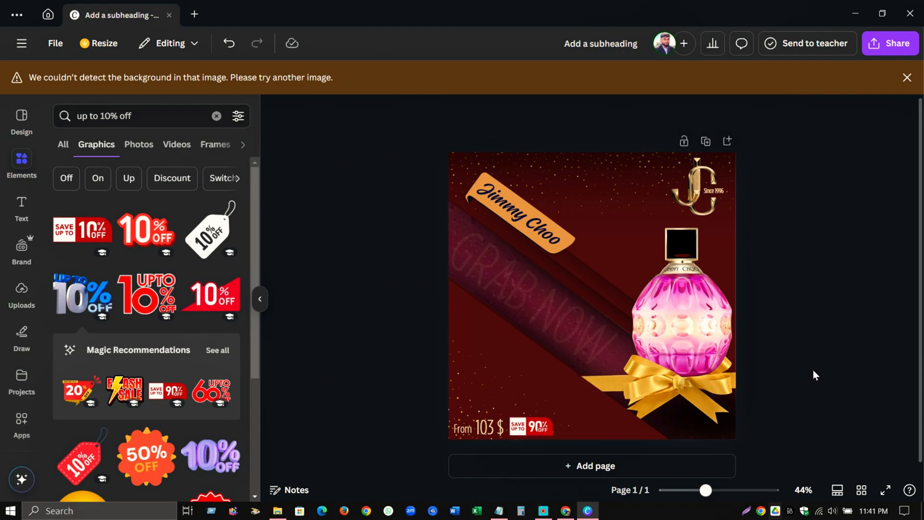
Search the elements for "border", refine the search to "rope border" and show only photos
scroll(159, 351, down, 10)
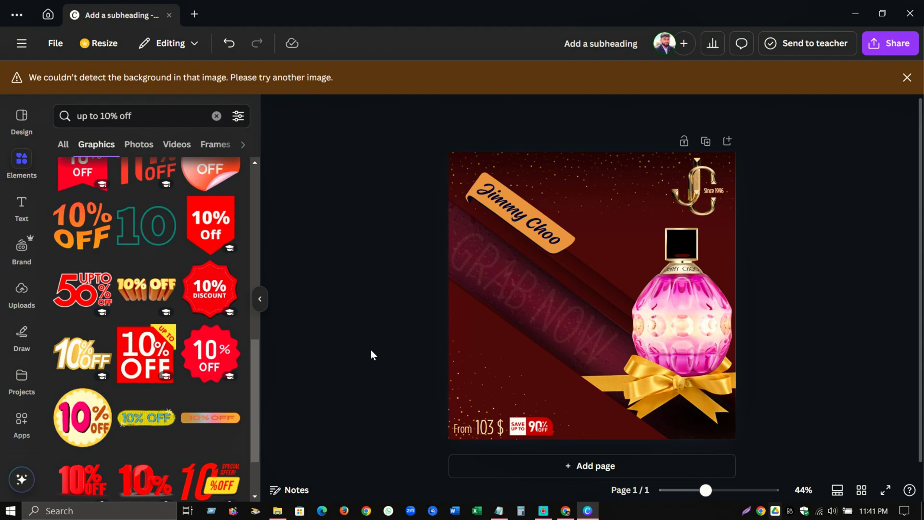
scroll(134, 366, down, 3)
scroll(133, 365, up, 8)
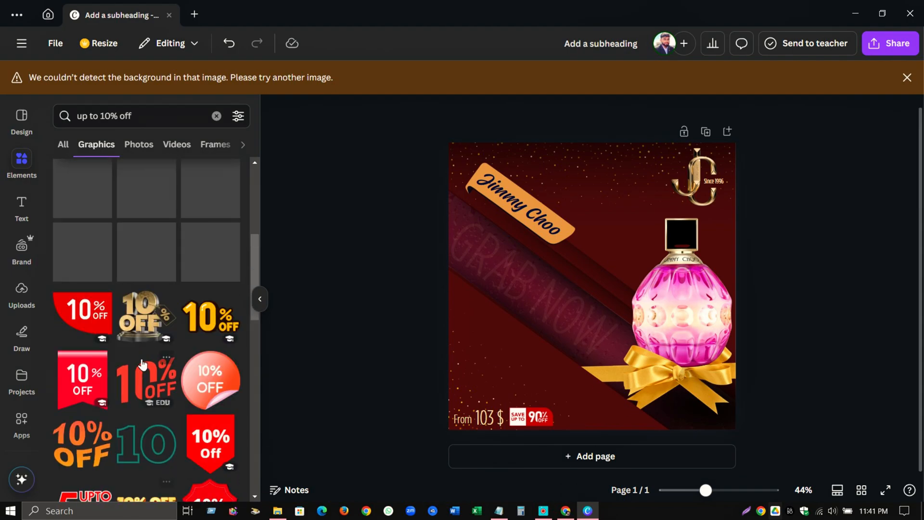
click(126, 128)
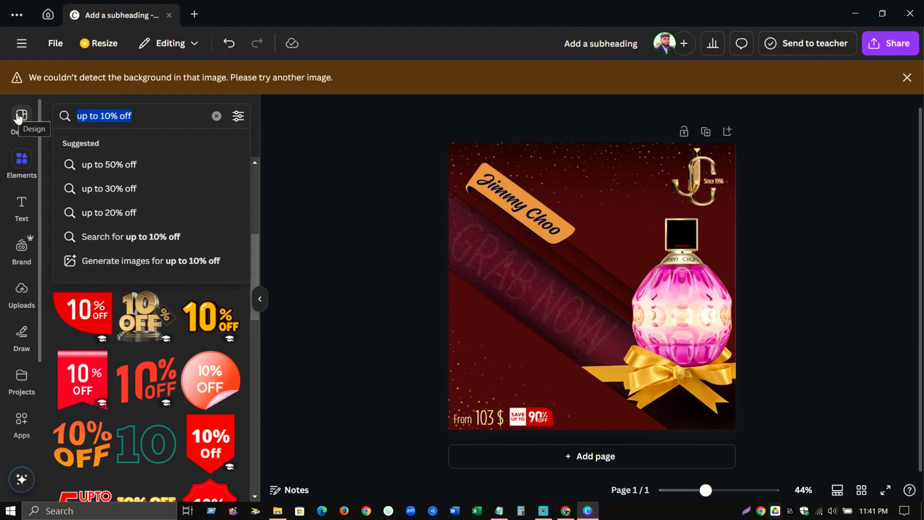
text(bor)
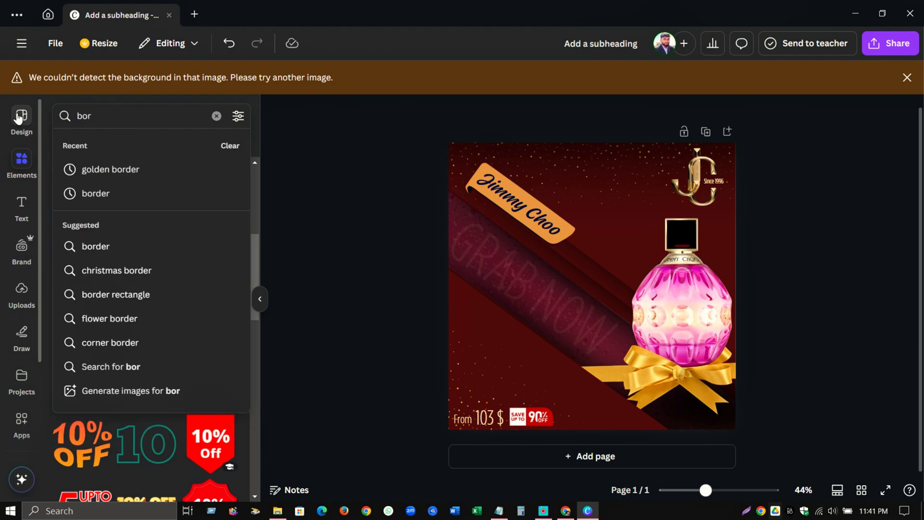
text(der)
key(Return)
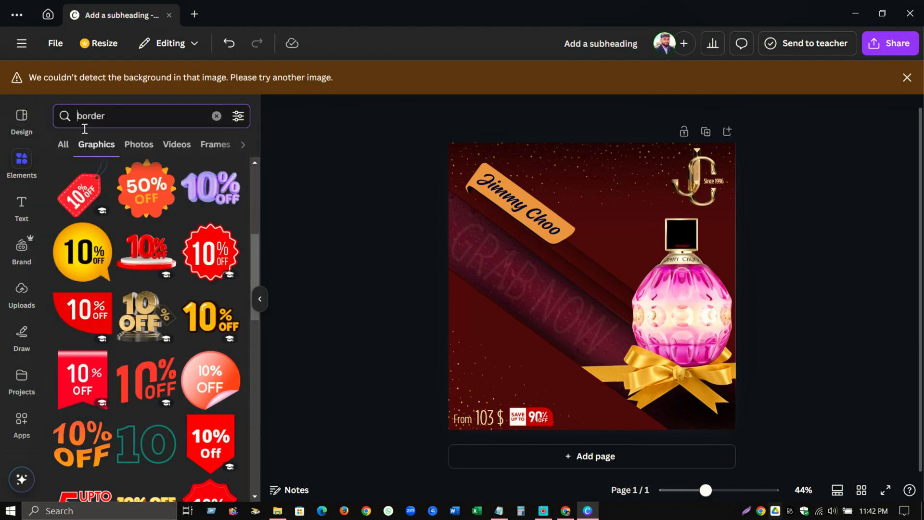
click(84, 126)
text(rope)
key(Return)
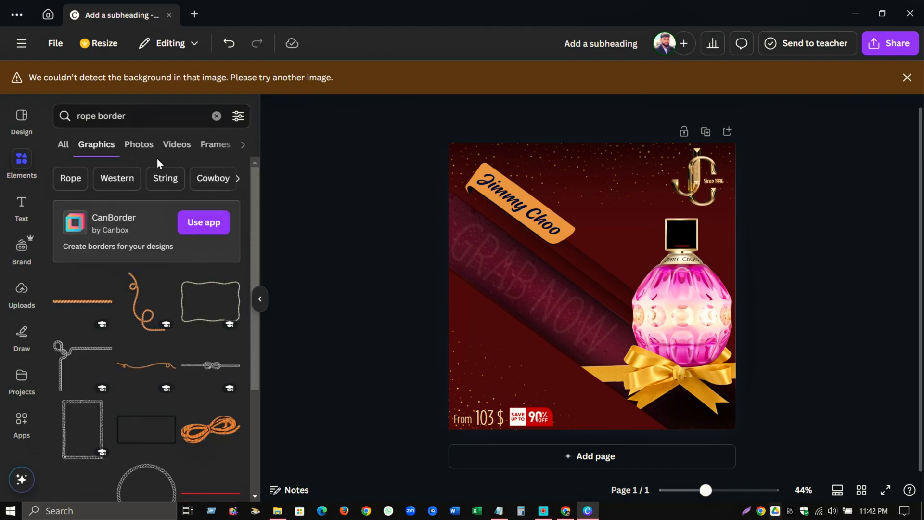
click(144, 146)
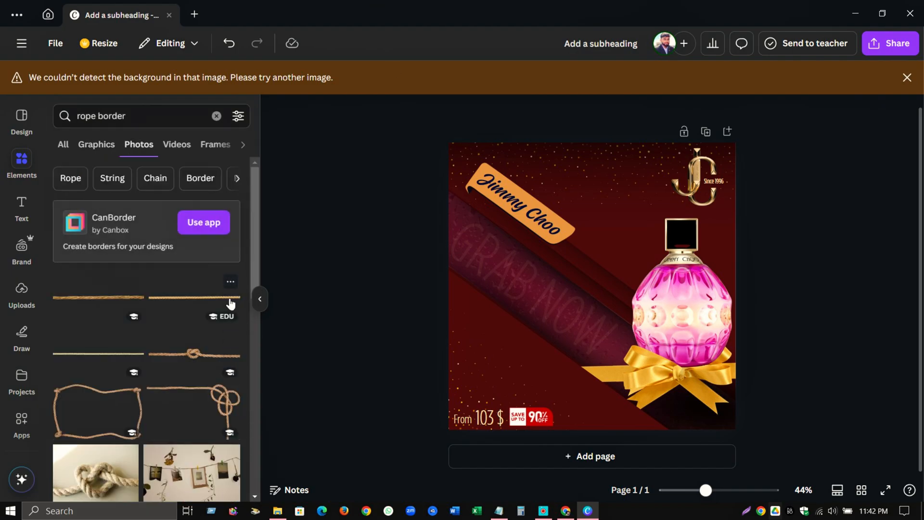
Insert the straight twisted rope photo and recolor it with the light orange swatch from the Middle Eastern Empire palette
scroll(231, 304, down, 6)
click(192, 307)
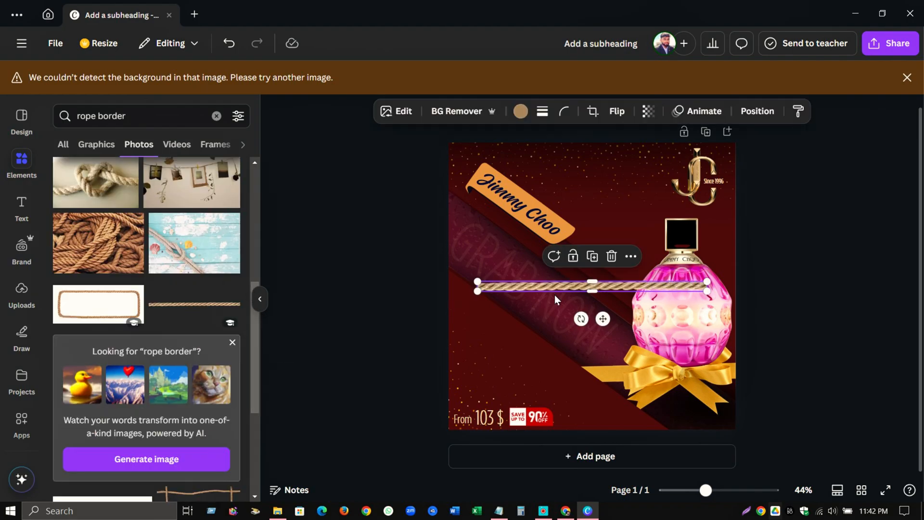
click(520, 112)
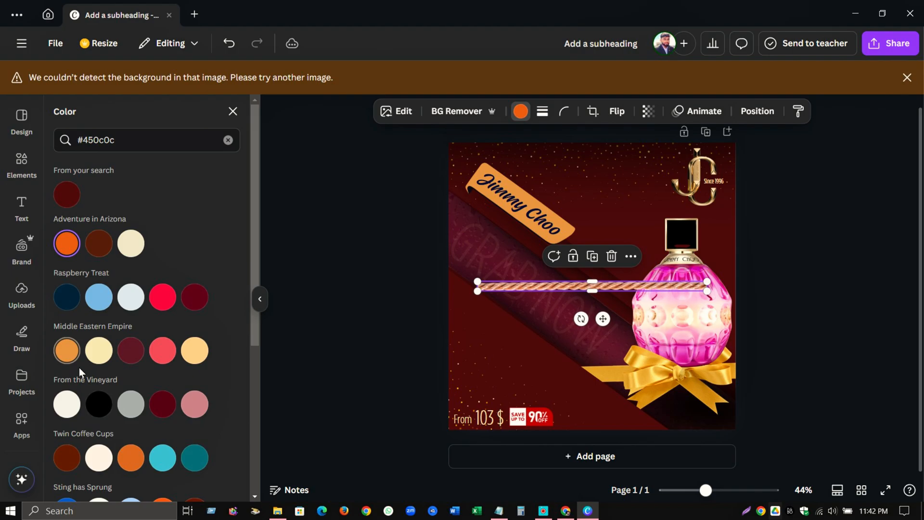
click(194, 350)
Rotate and shrink the rope, then align it along the band's lower edge beneath the gold bow
drag(581, 319, 566, 329)
drag(685, 356, 770, 464)
drag(686, 368, 615, 394)
drag(410, 241, 598, 388)
scroll(624, 384, up, 5)
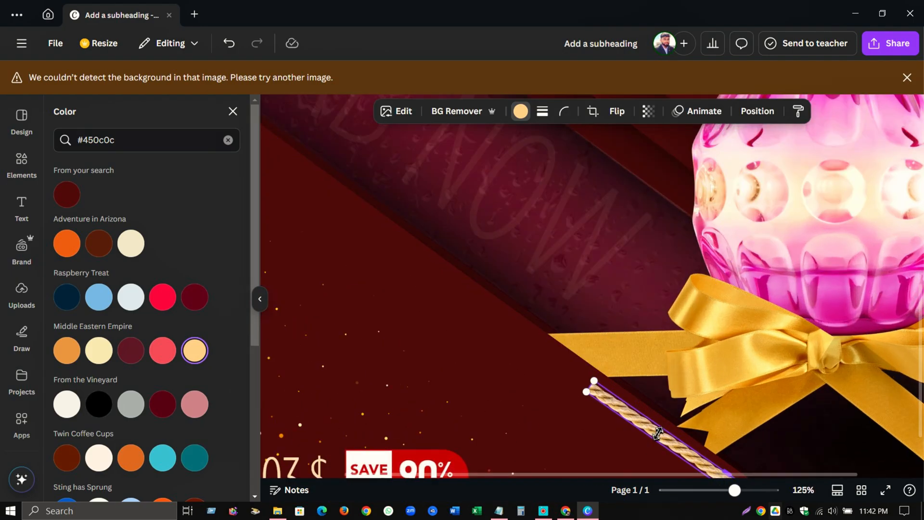
drag(658, 433, 645, 412)
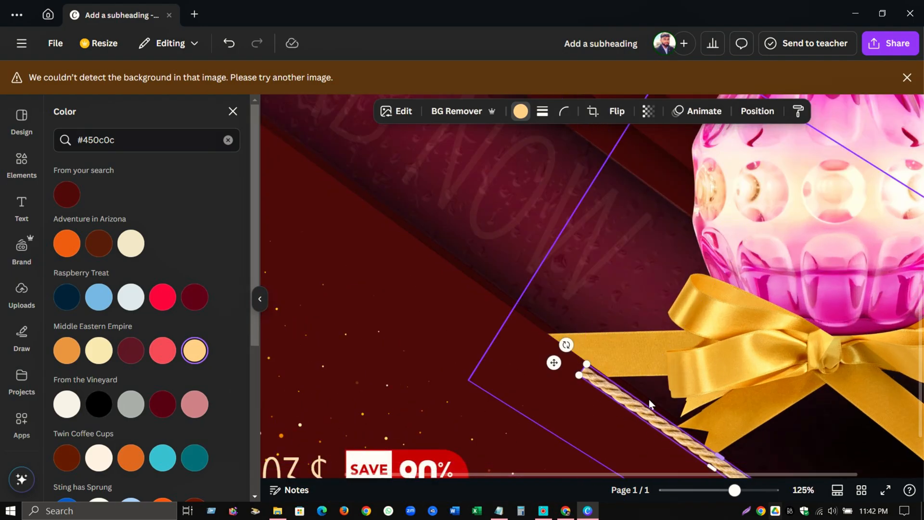
Add a second rope piece end to end with the first along the band's lower edge and fine-tune its rotation
drag(586, 376, 306, 189)
drag(608, 390, 608, 388)
drag(500, 326, 549, 348)
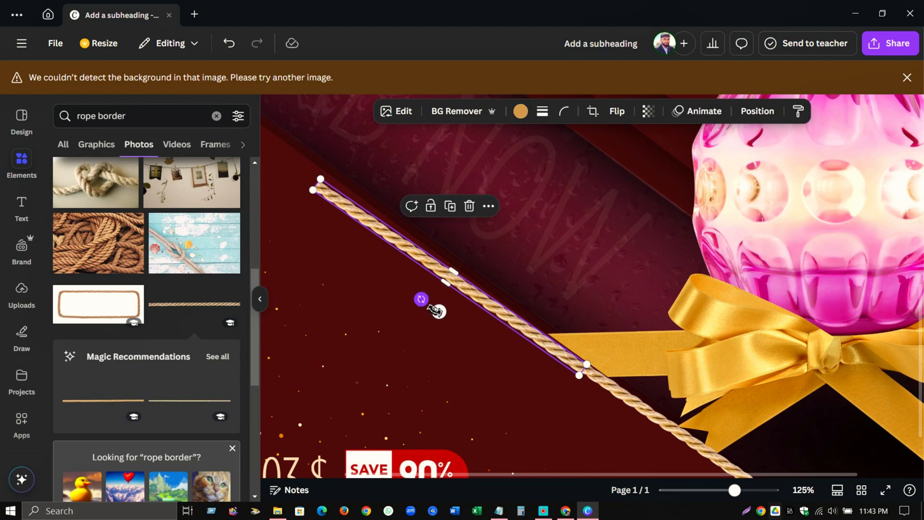
drag(433, 308, 424, 294)
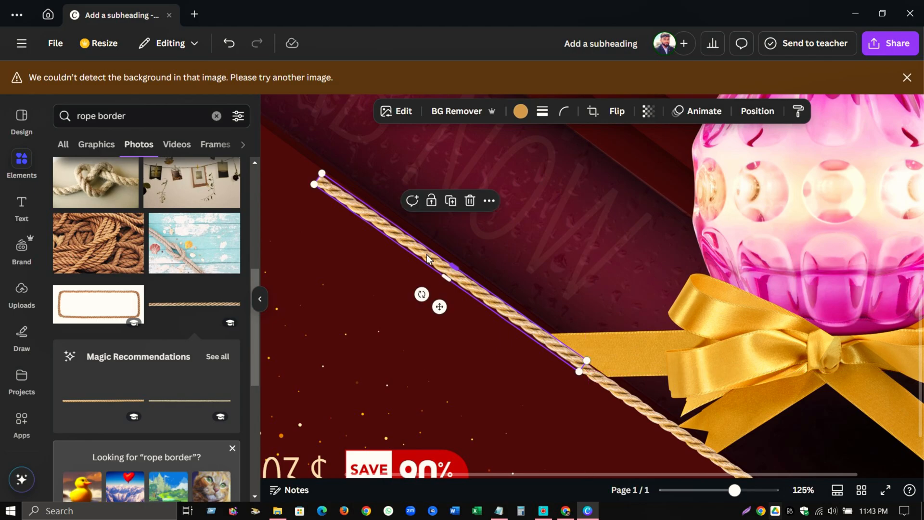
Adjust the lower rope's rotation and position so that it joins the second rope in one straight line
click(619, 392)
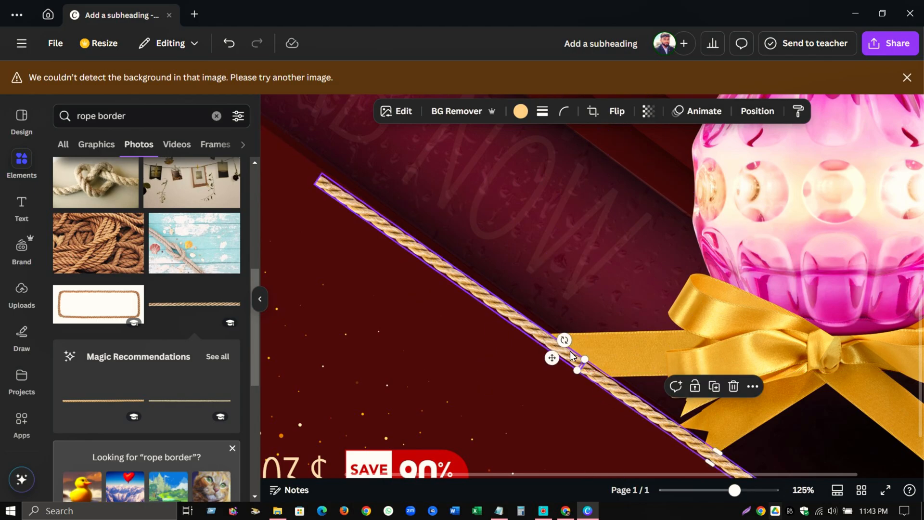
drag(564, 340, 583, 353)
click(573, 434)
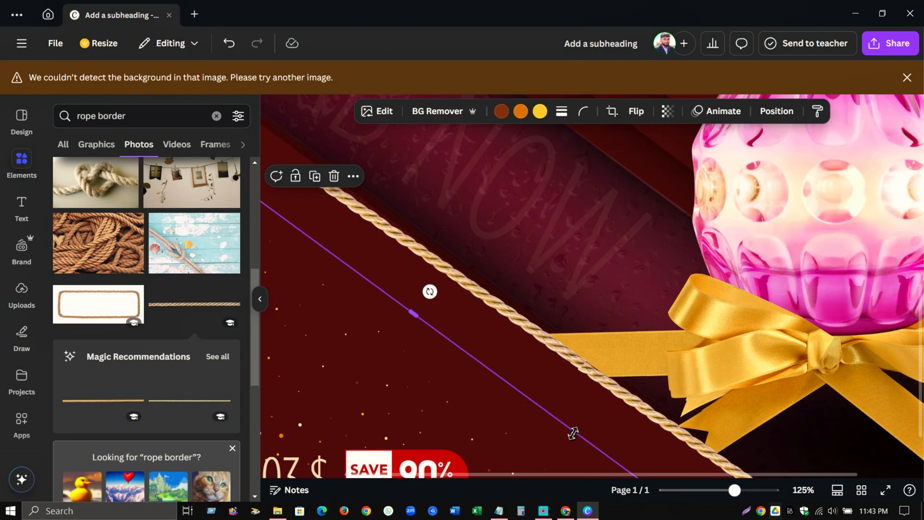
drag(617, 392, 600, 380)
click(542, 397)
Duplicate the second rope and place the copy to continue the border up to the post's left edge
click(439, 263)
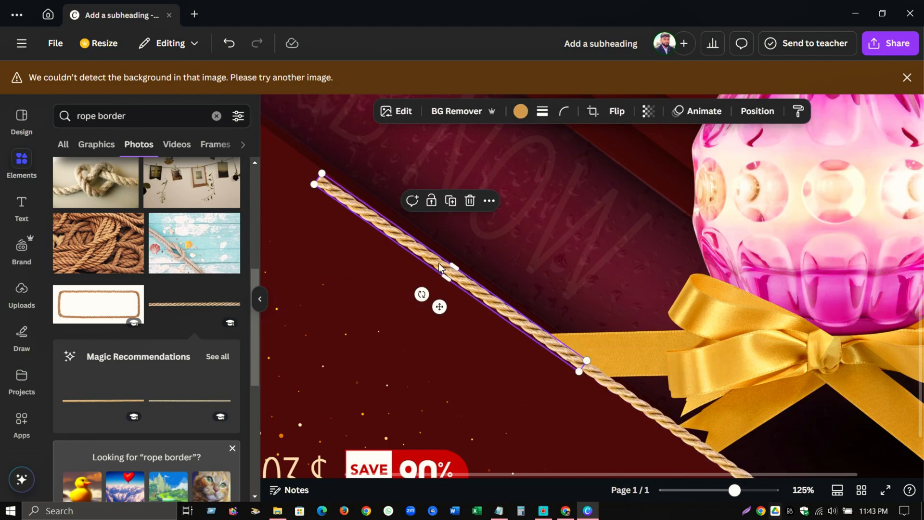
click(452, 203)
drag(430, 262, 177, 79)
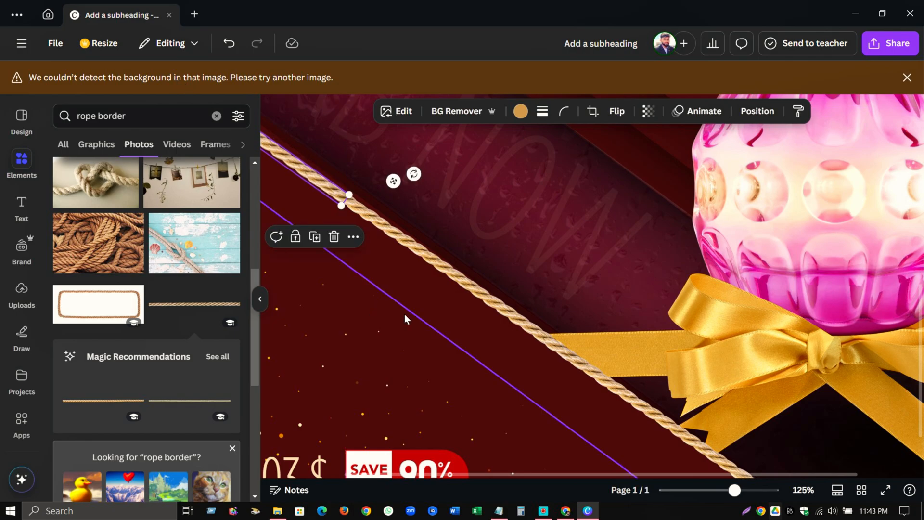
click(404, 316)
click(587, 294)
click(717, 308)
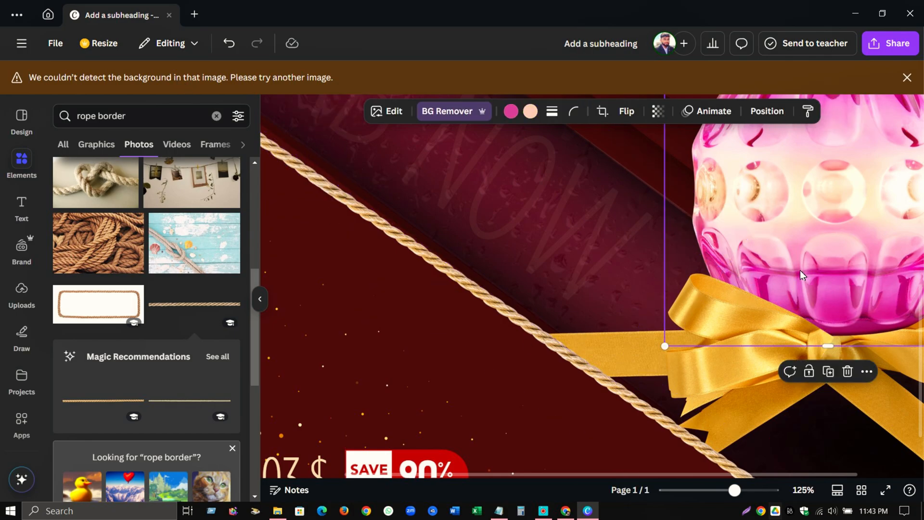
Shrink the JC logo in the post's upper-right corner and realign the "Since 1996" text with it
scroll(795, 288, down, 6)
click(753, 243)
scroll(752, 242, up, 2)
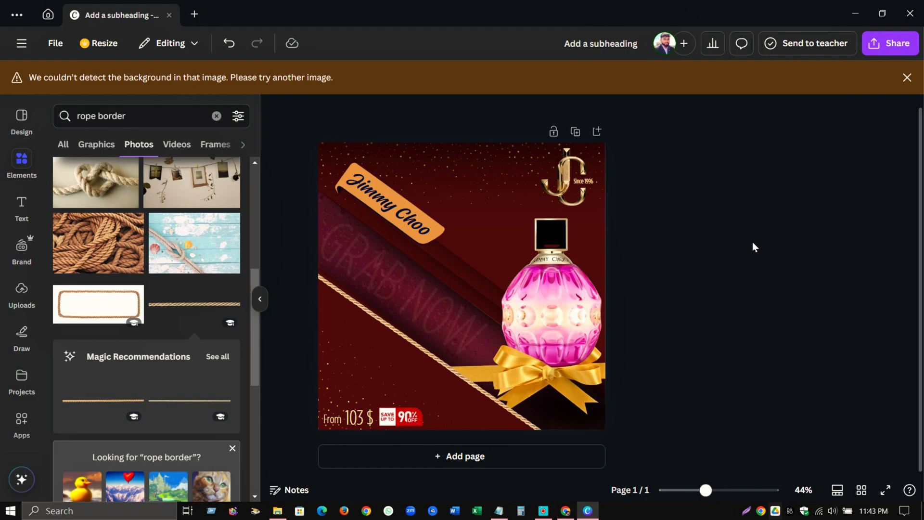
scroll(753, 241, down, 1)
scroll(753, 242, up, 1)
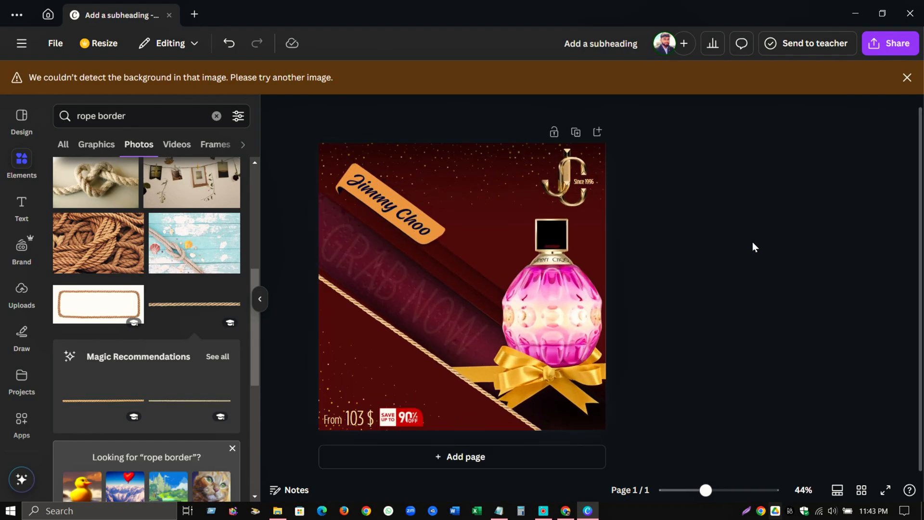
scroll(655, 183, up, 2)
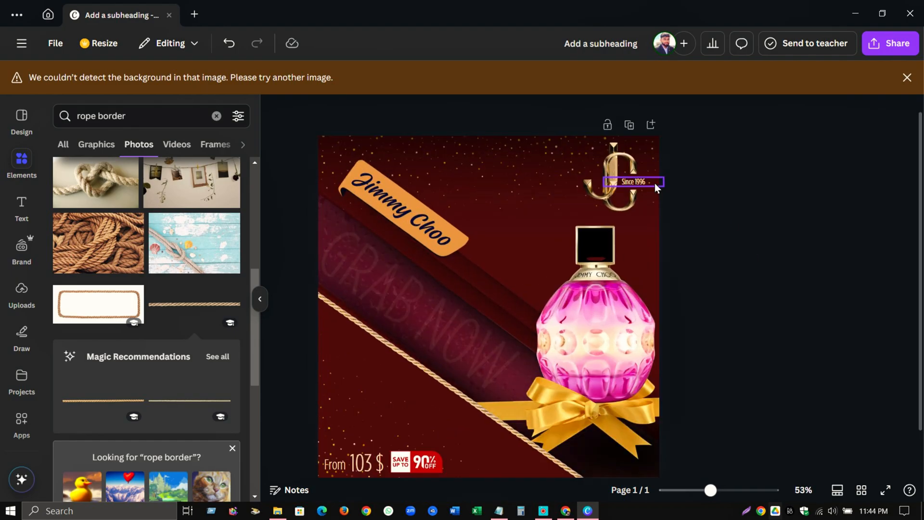
click(730, 217)
drag(714, 223, 725, 208)
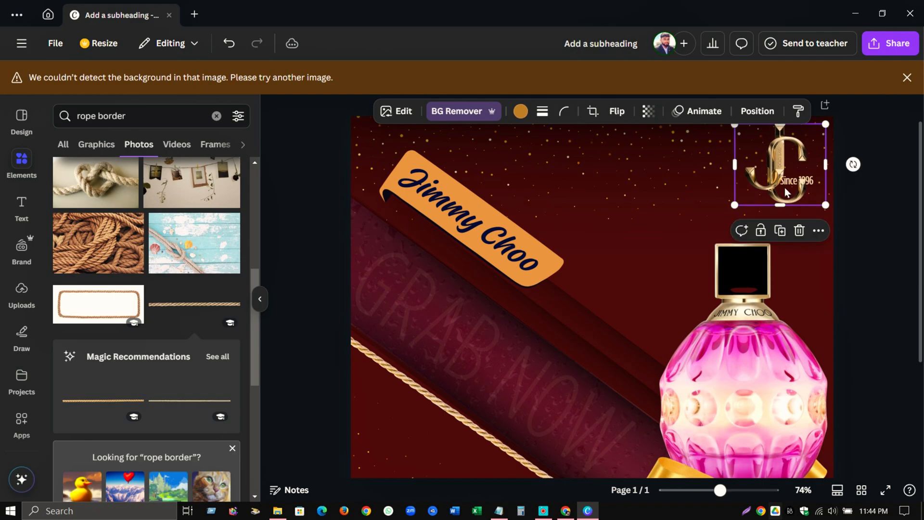
click(818, 183)
drag(817, 181, 825, 174)
click(863, 197)
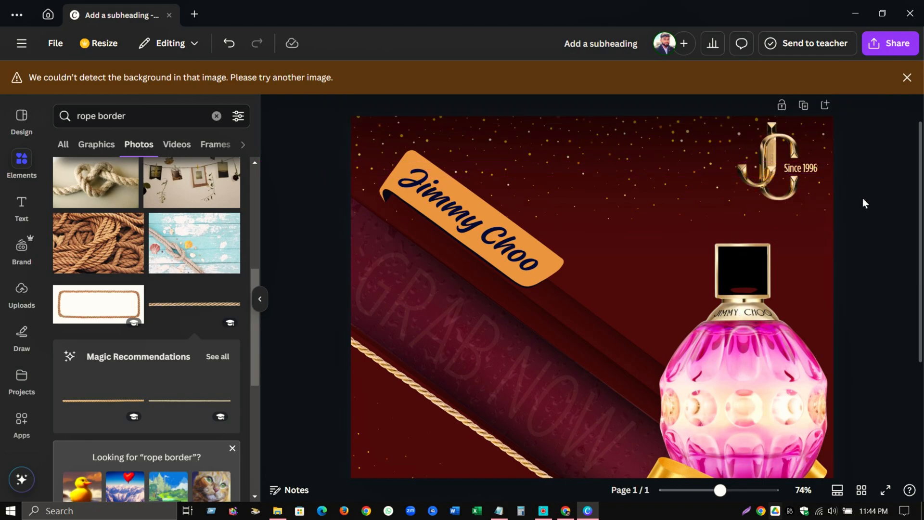
Start a screen capture of the finished post and adjust its region to about 596 × 604 px around the whole page
scroll(855, 235, down, 4)
scroll(834, 246, up, 2)
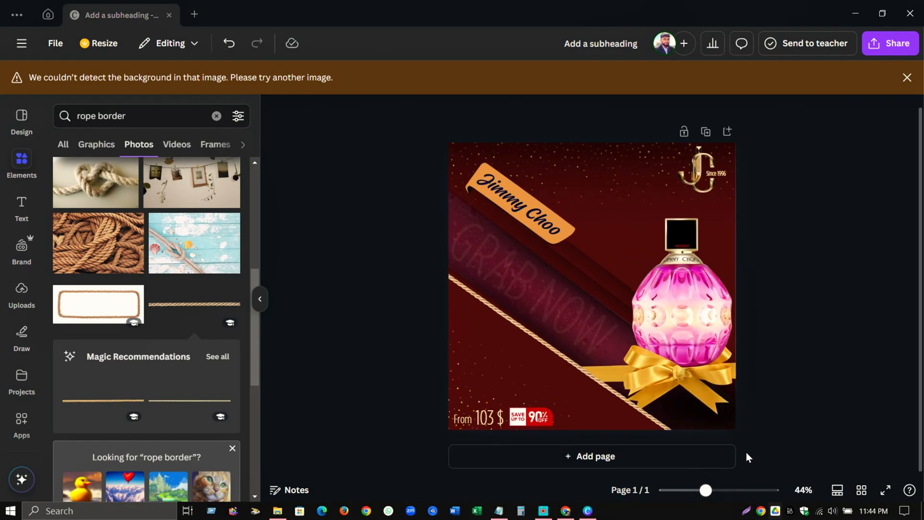
key(super+shift+s)
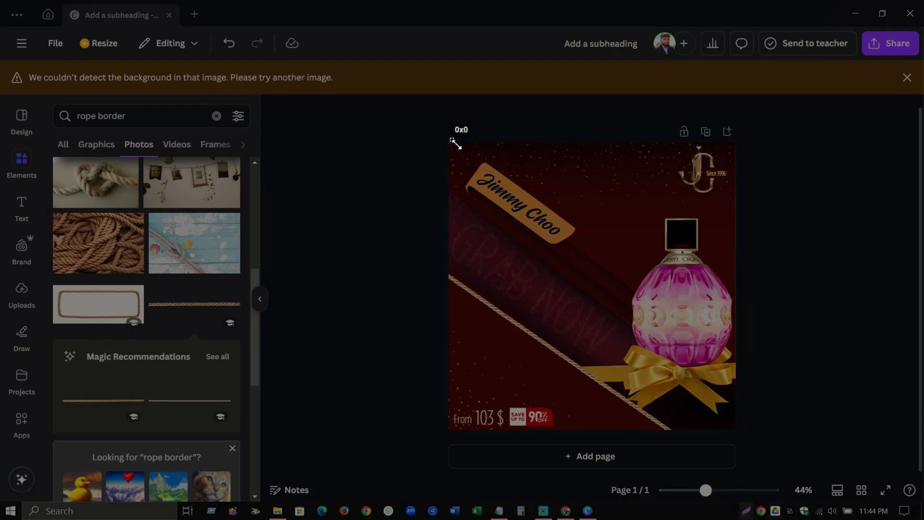
drag(452, 140, 736, 425)
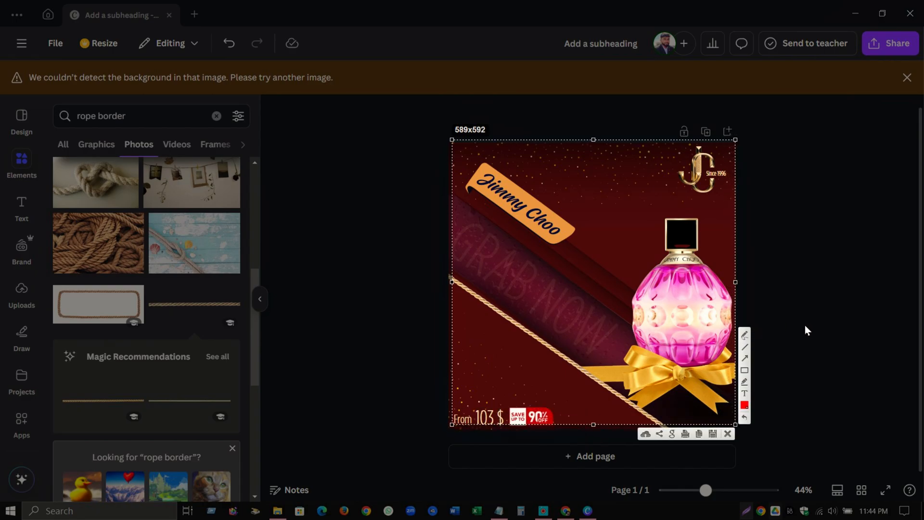
drag(452, 289, 449, 289)
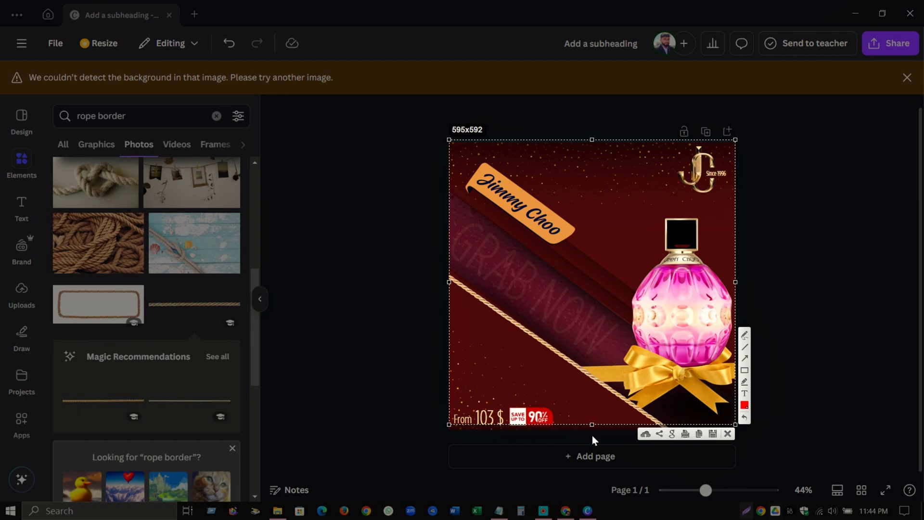
drag(593, 426, 595, 437)
drag(454, 288, 453, 287)
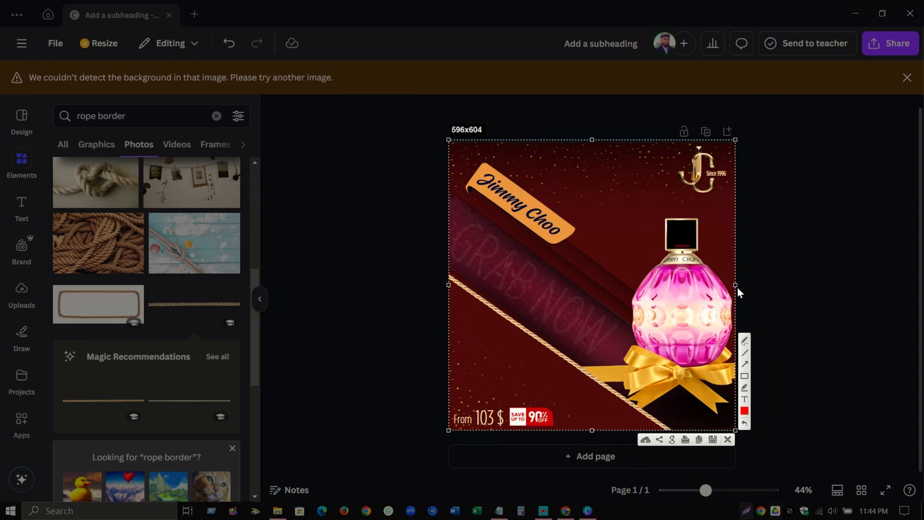
Save the captured post as the PNG file "Screenshot_7" in the Canva folder
click(713, 439)
click(46, 168)
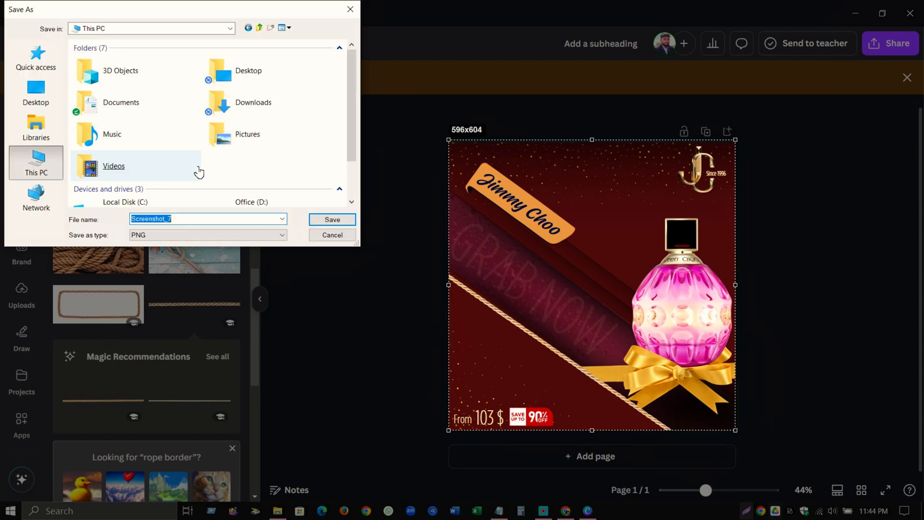
scroll(198, 171, down, 2)
double_click(157, 185)
click(37, 164)
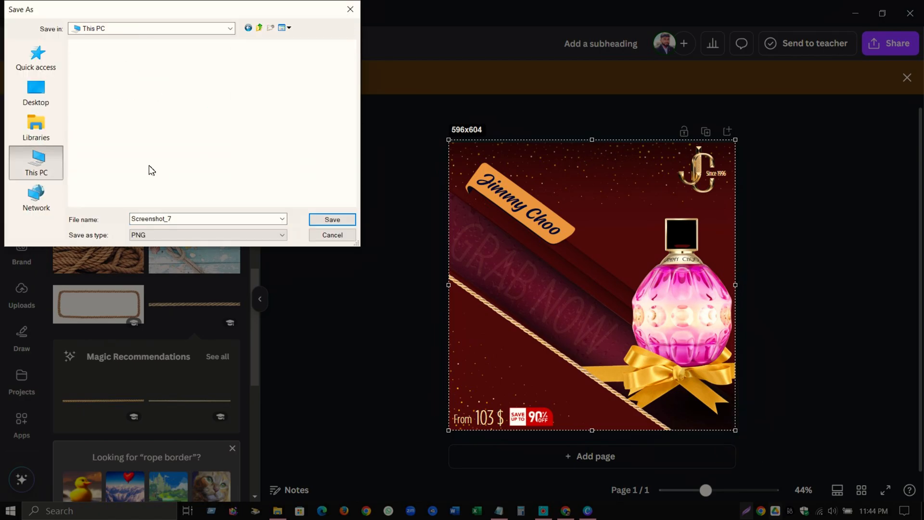
double_click(268, 169)
double_click(93, 69)
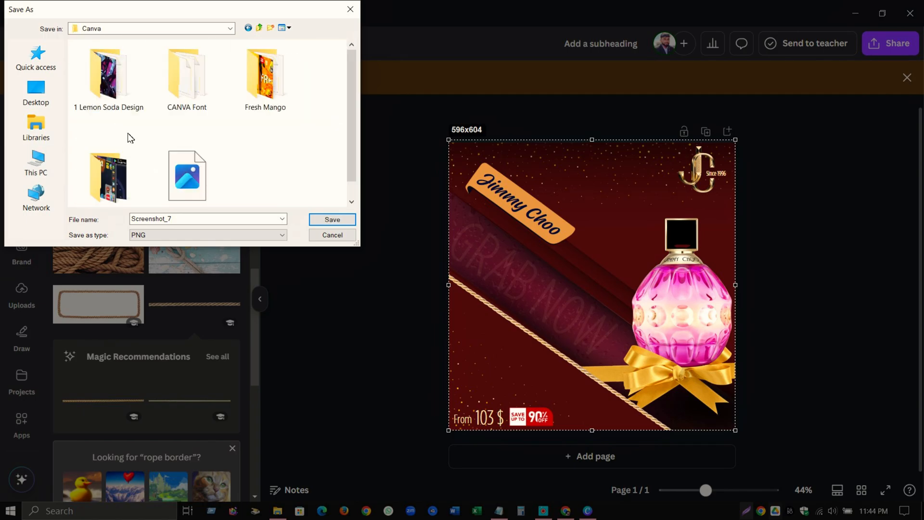
scroll(270, 156, down, 1)
click(330, 219)
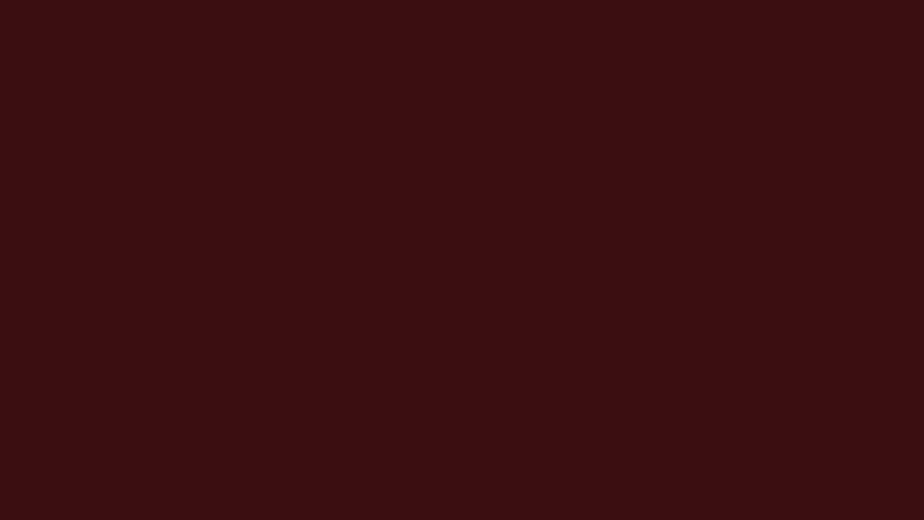